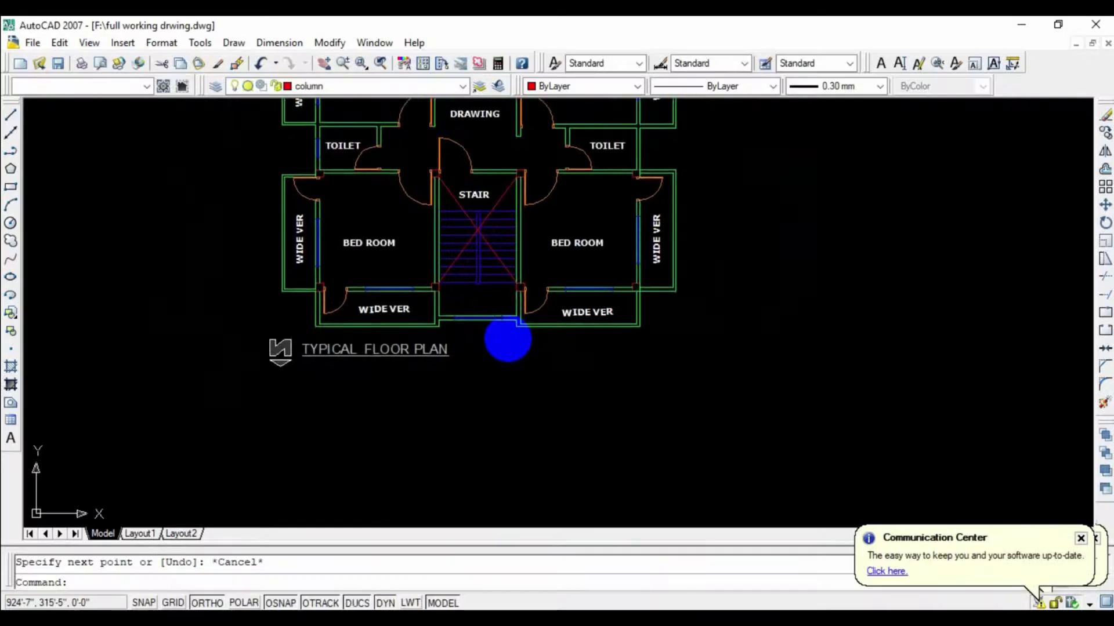
Make 'wall' the current layer, abandoning an early construction line.
scroll(509, 338, up, 2)
scroll(429, 365, down, 2)
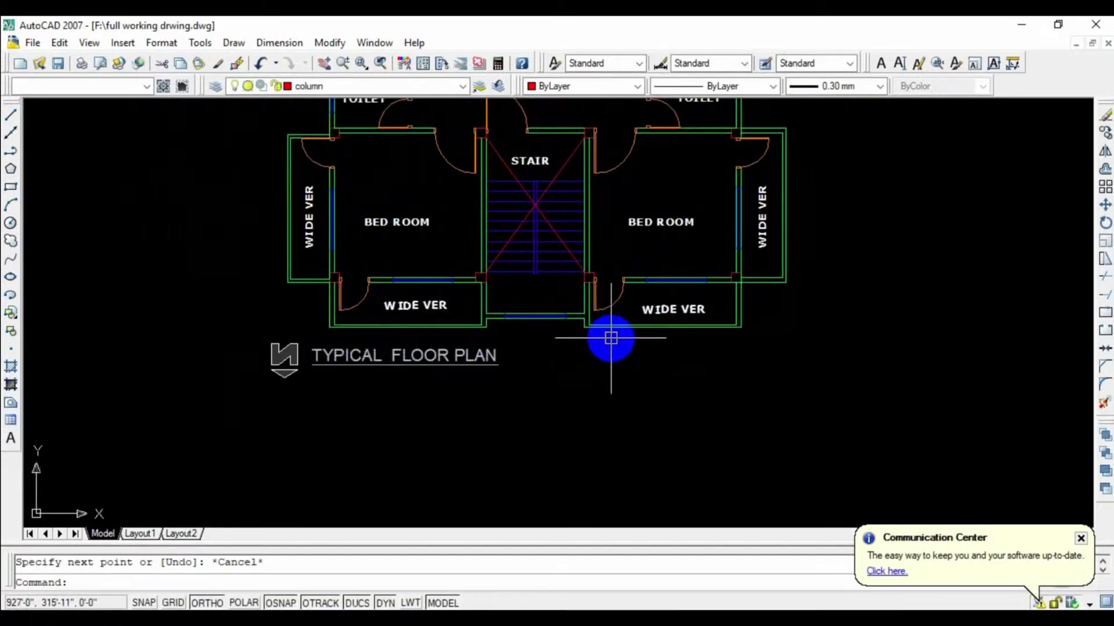
click(10, 134)
scroll(323, 313, up, 3)
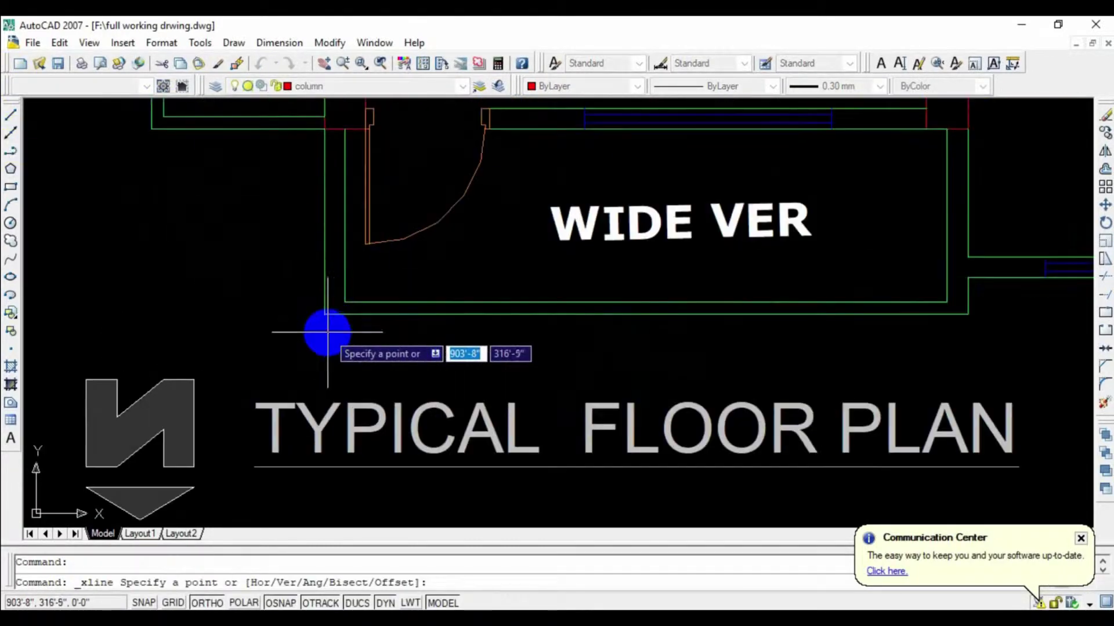
click(324, 314)
key(Escape)
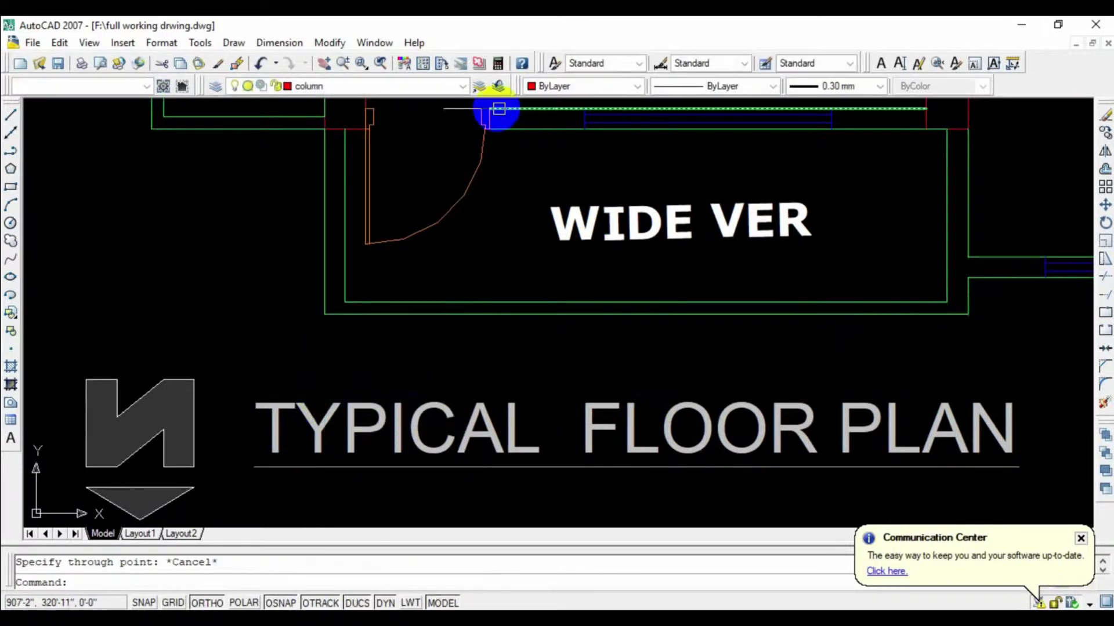
click(464, 88)
click(305, 286)
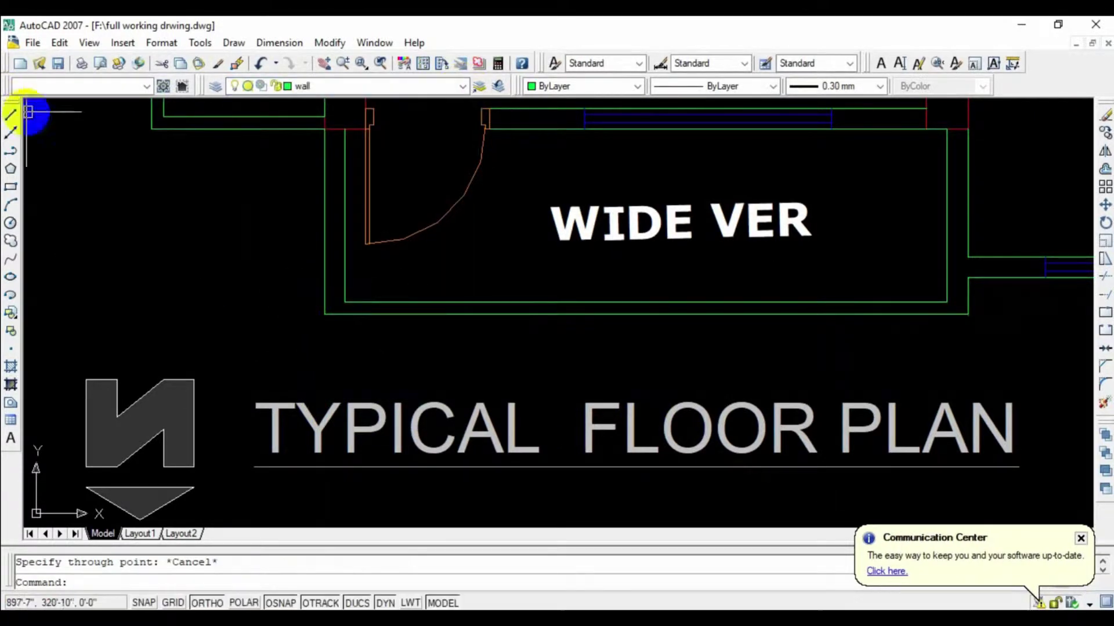
Project vertical construction lines down through the first two wall edges of the plan.
click(12, 135)
click(323, 313)
middle_drag(772, 365, 418, 303)
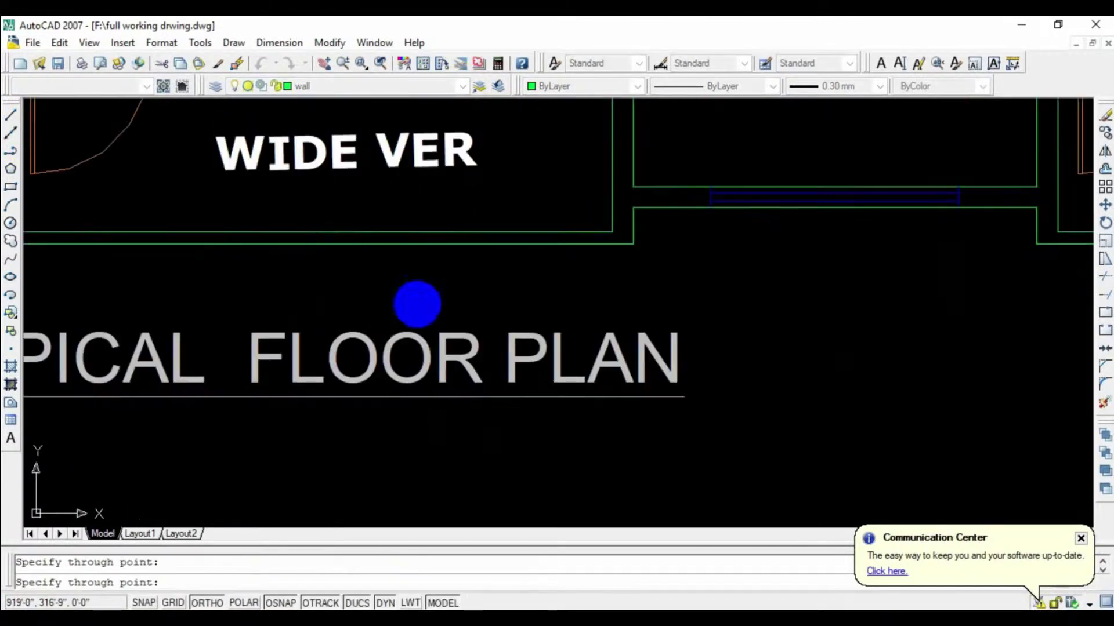
key(Return)
click(633, 244)
click(632, 283)
key(Return)
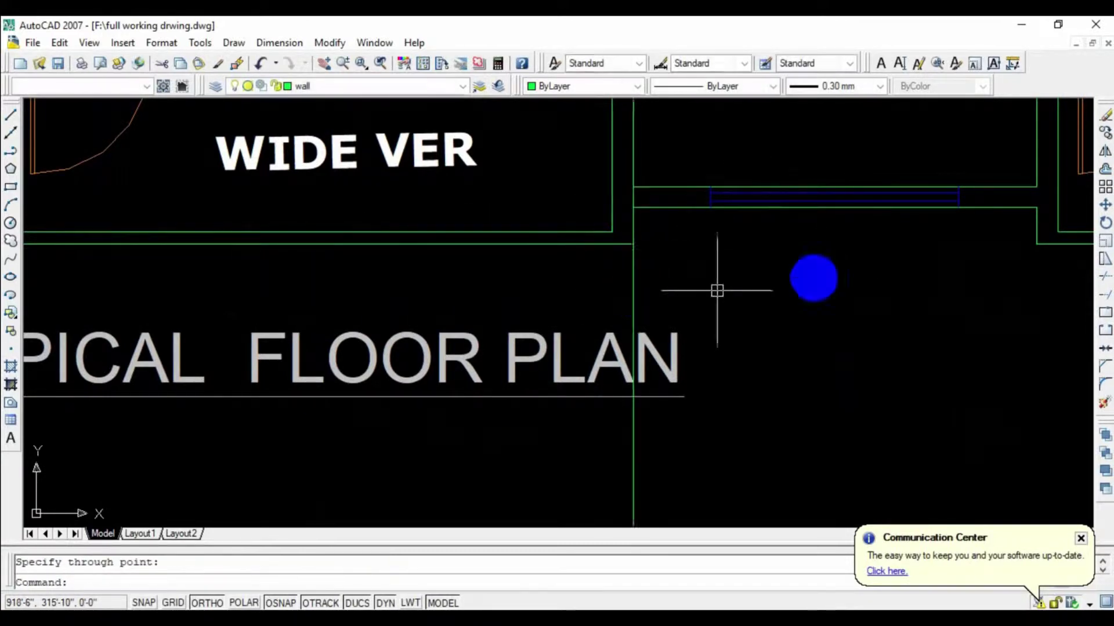
middle_drag(1040, 275, 682, 256)
key(Return)
click(677, 227)
click(687, 301)
key(Return)
Project a further vertical construction line through the next wall corner.
middle_drag(1010, 318, 469, 295)
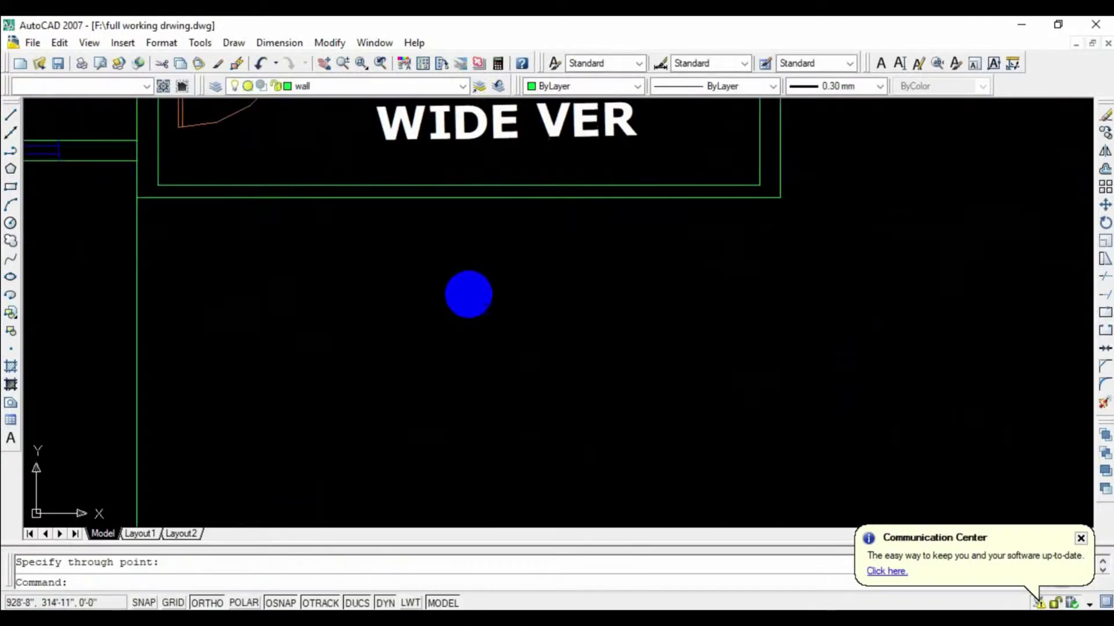
key(Return)
click(787, 196)
click(794, 260)
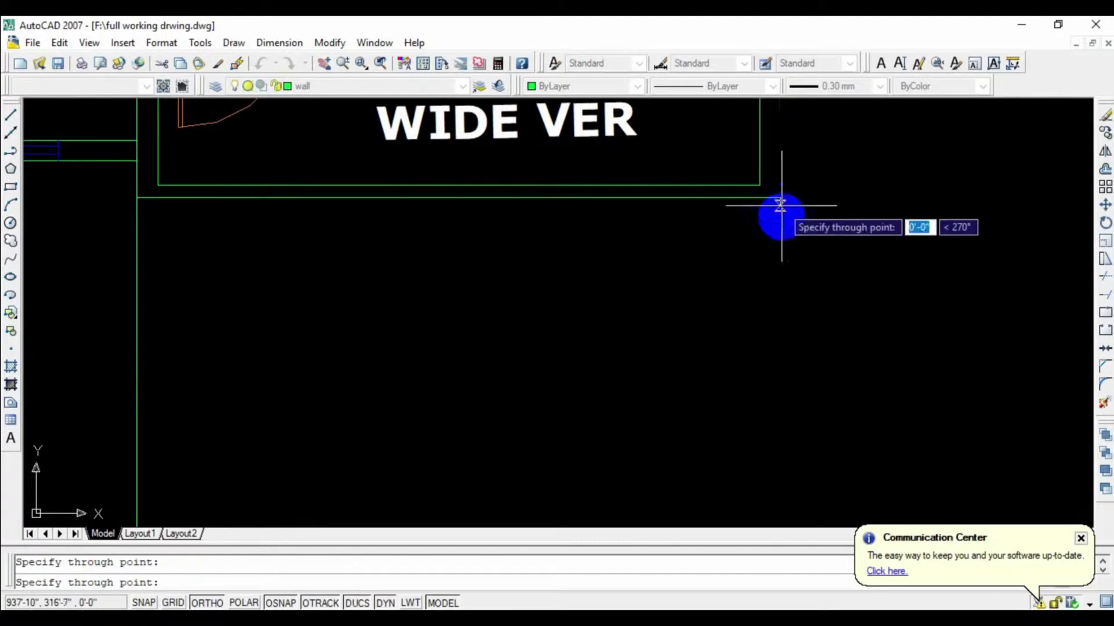
key(Return)
scroll(883, 206, down, 5)
scroll(922, 230, down, 2)
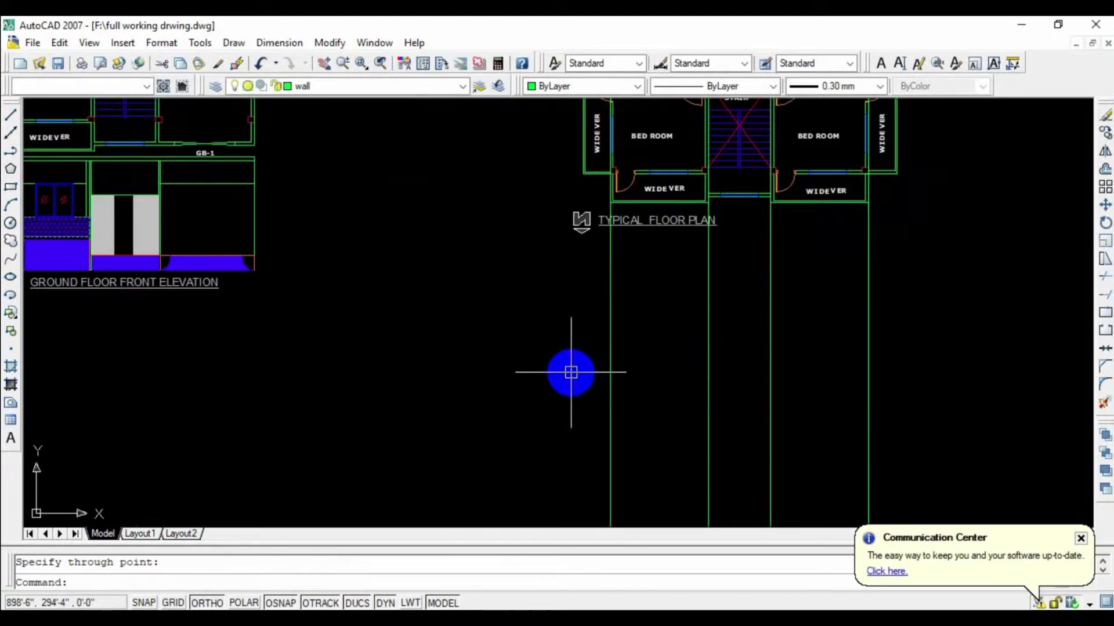
text(l)
key(Return)
middle_drag(741, 376, 599, 350)
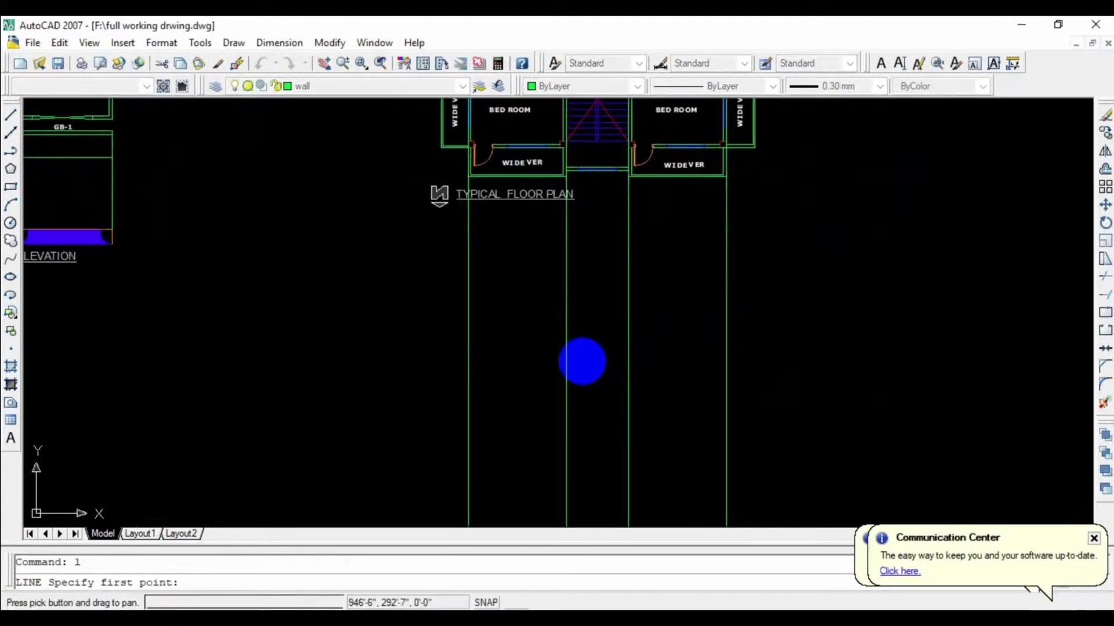
Draw a horizontal line across the projected vertical wall lines.
click(468, 400)
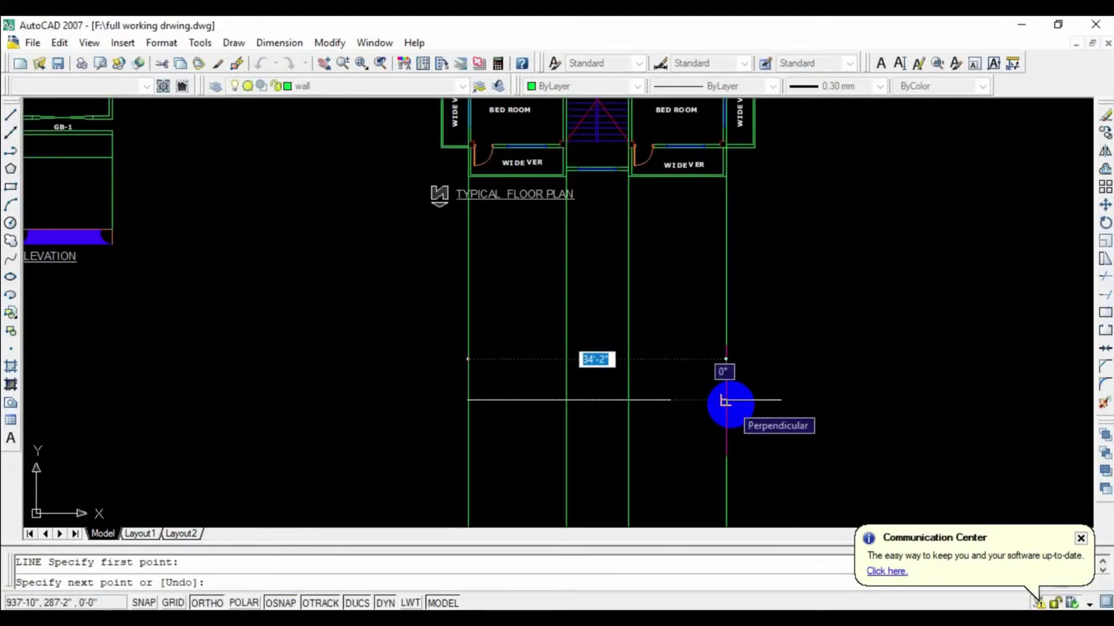
key(Escape)
key(Return)
middle_drag(485, 409, 492, 257)
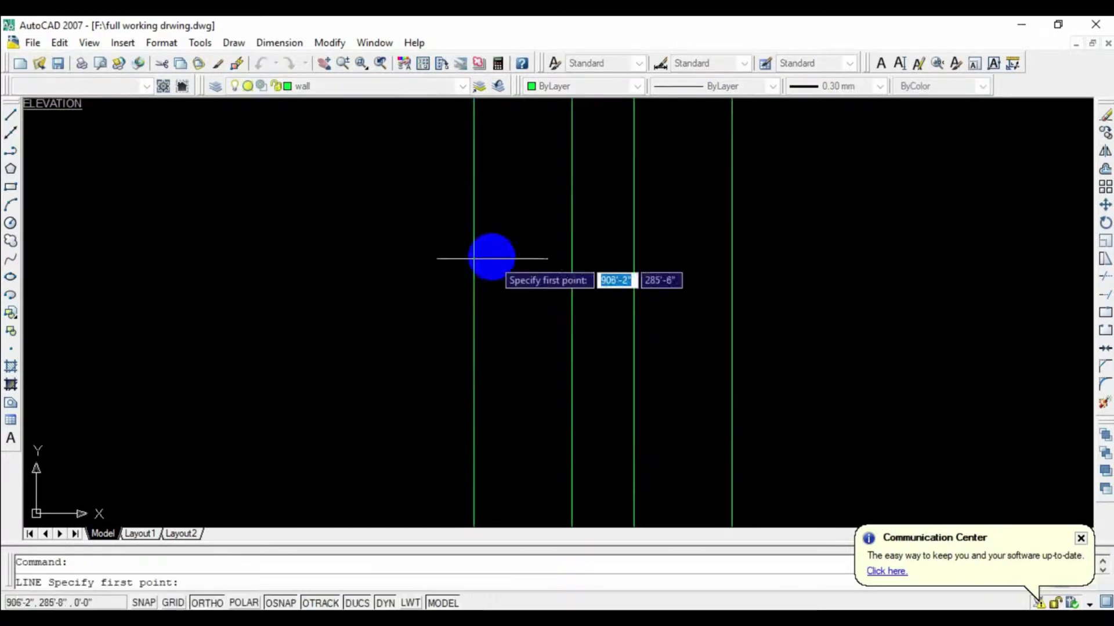
click(474, 256)
key(Escape)
middle_drag(664, 301, 679, 480)
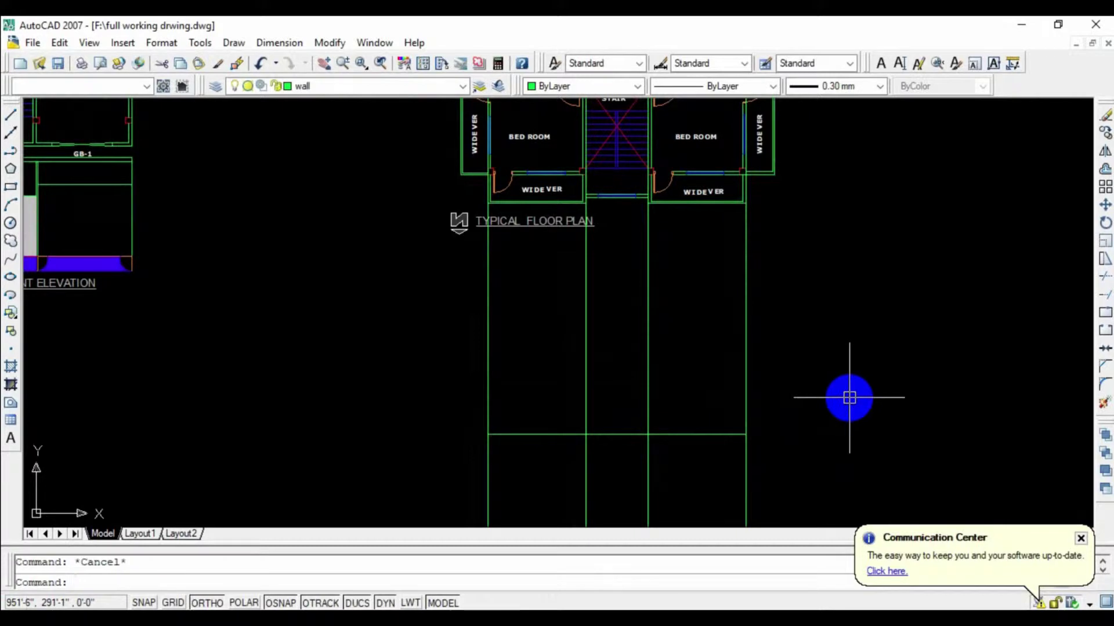
text(c)
Offset the horizontal line 2'6" to create a parallel line.
key(Return)
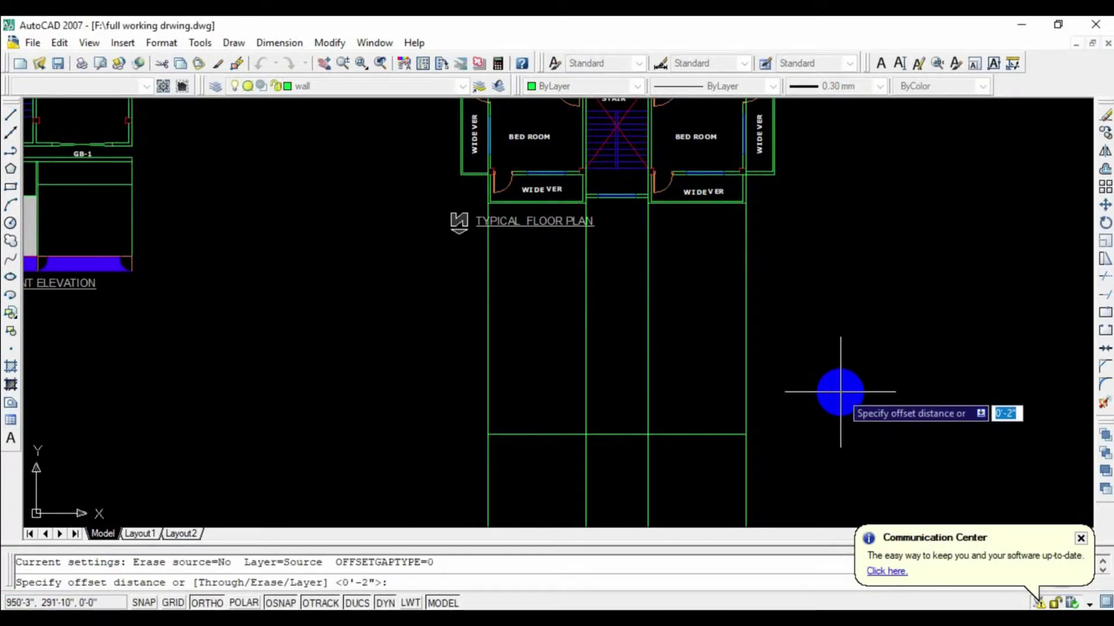
key(Return)
click(655, 434)
click(714, 378)
scroll(696, 406, up, 6)
mouse_move(693, 433)
middle_down()
mouse_move(838, 343)
mouse_move(943, 304)
middle_up()
Start a linear dimension between the gridlines, then cancel it.
click(279, 43)
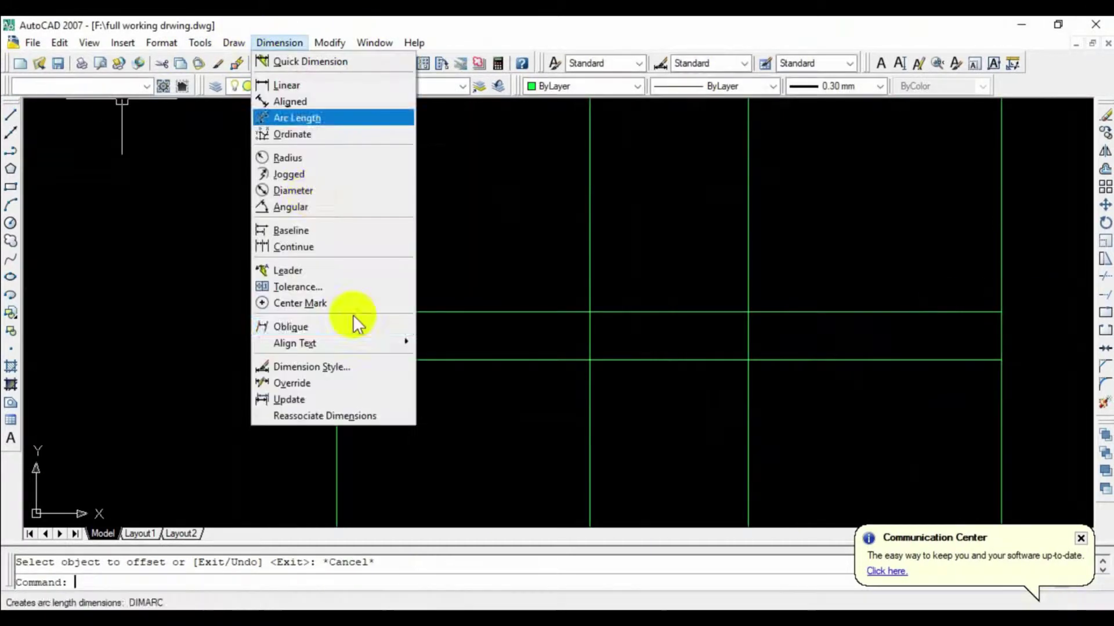
click(291, 87)
click(337, 313)
click(337, 361)
key(Escape)
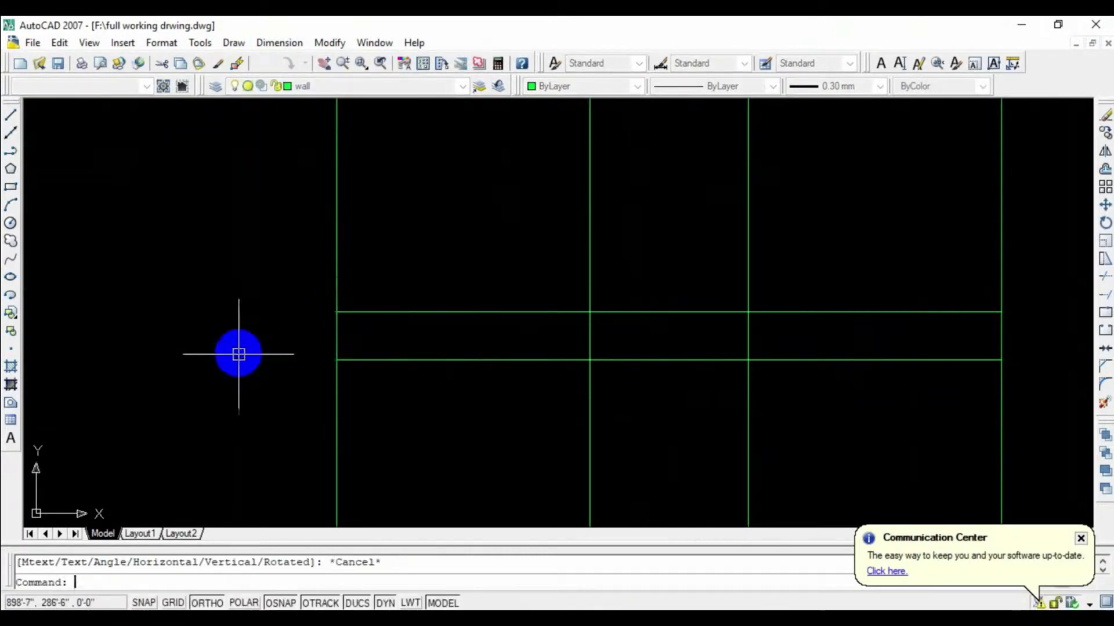
scroll(235, 372, down, 1)
scroll(605, 365, down, 2)
Offset the upper horizontal line by 4'6".
text(o)
key(Return)
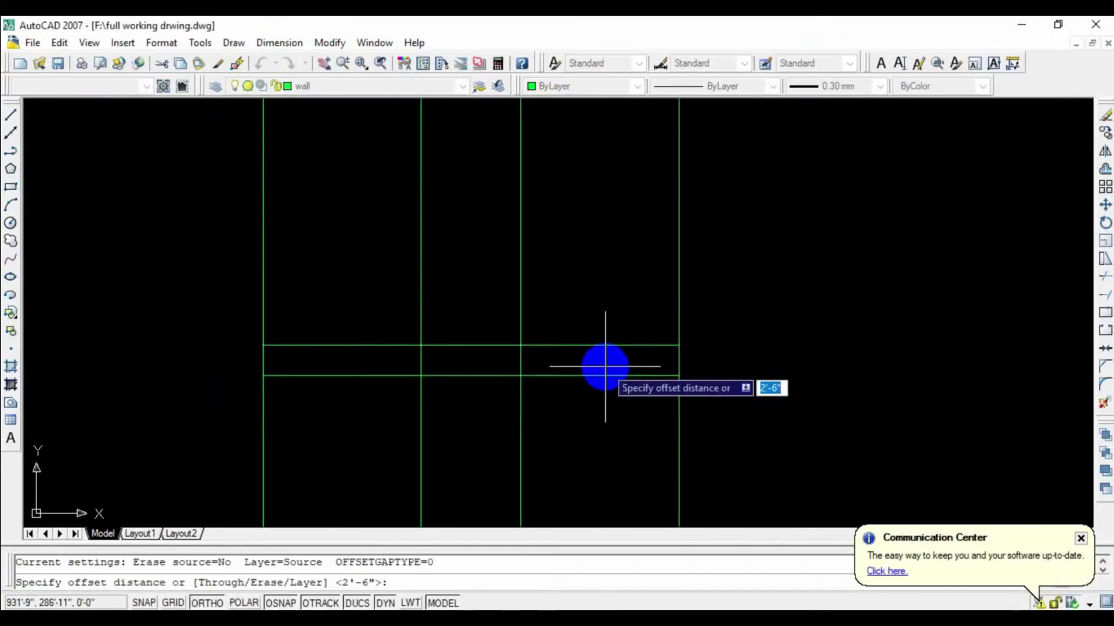
text('6)
key(Return)
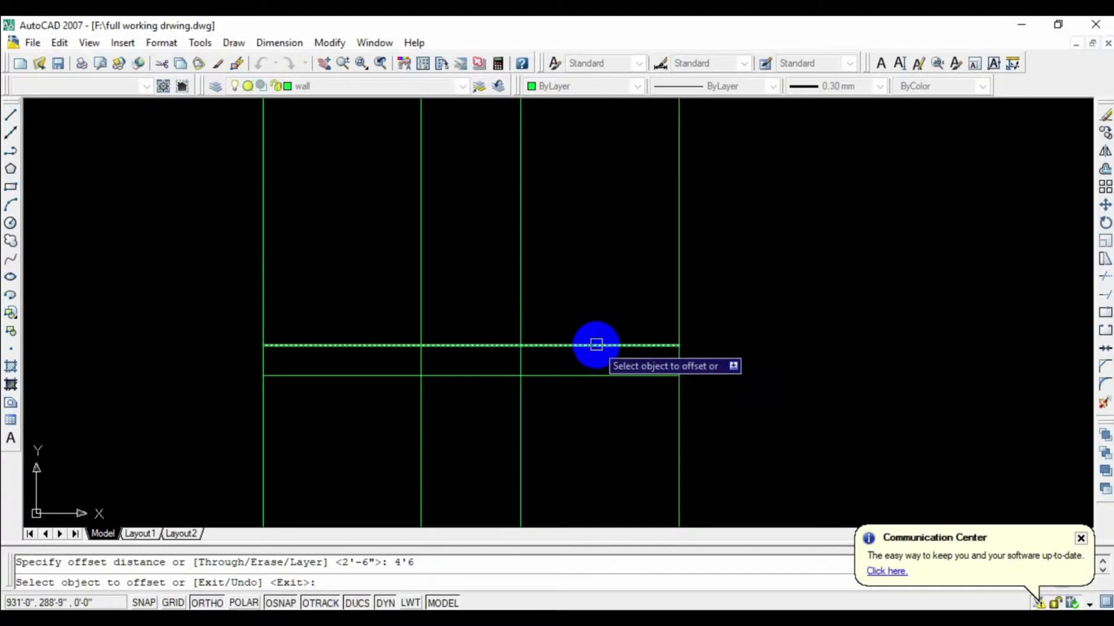
click(597, 345)
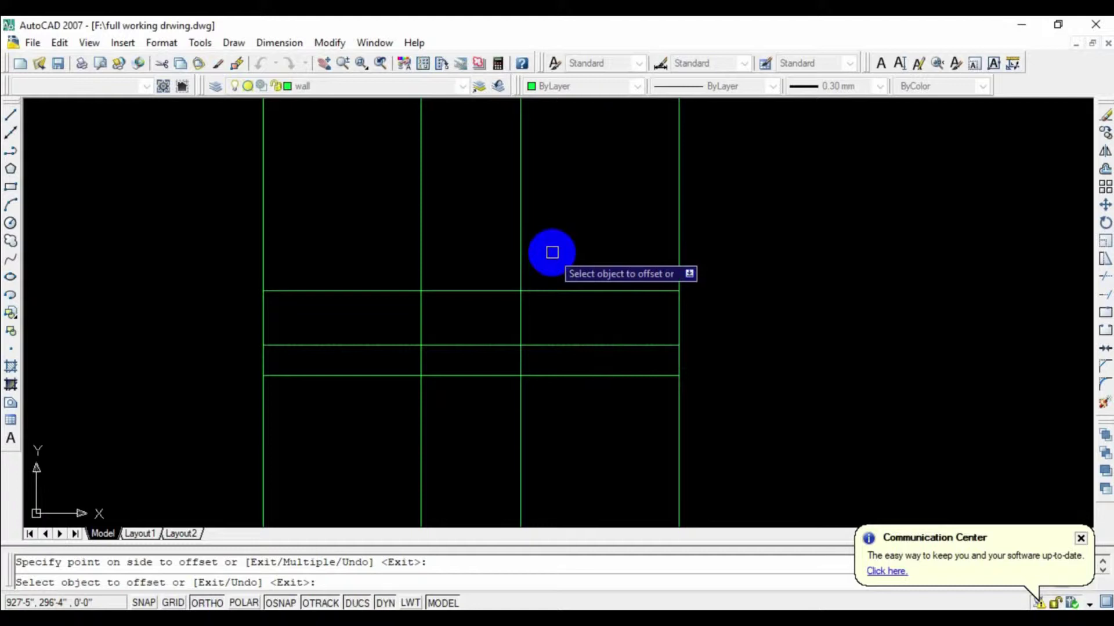
key(Escape)
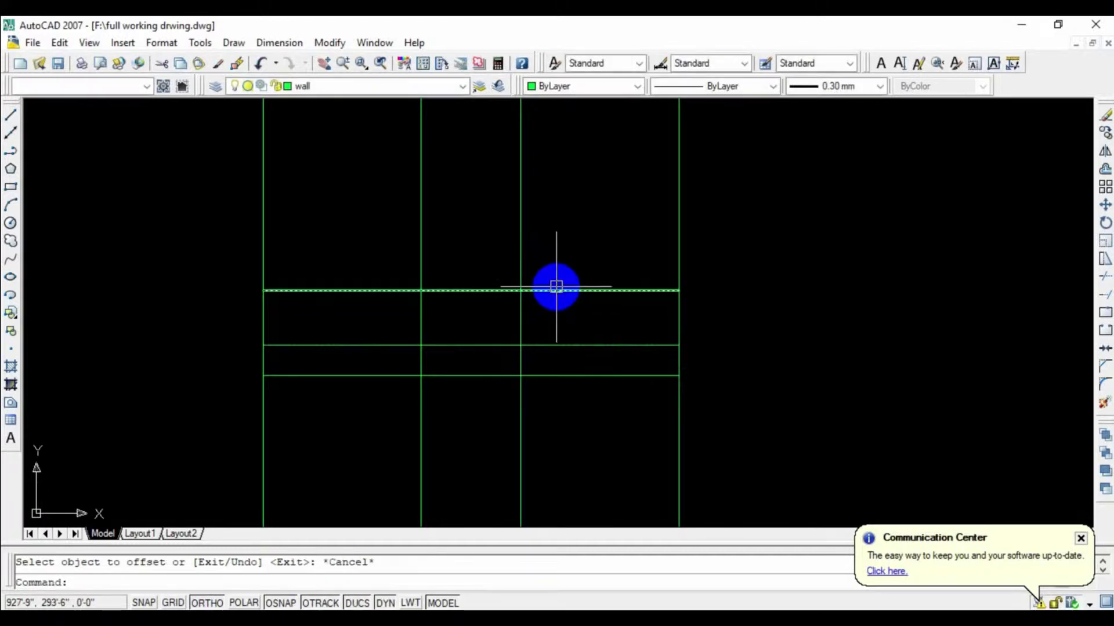
text(o)
key(Return)
key(Return)
Offset the top horizontal line 3' to add another parallel line.
click(570, 292)
click(570, 231)
key(Escape)
scroll(729, 285, down, 4)
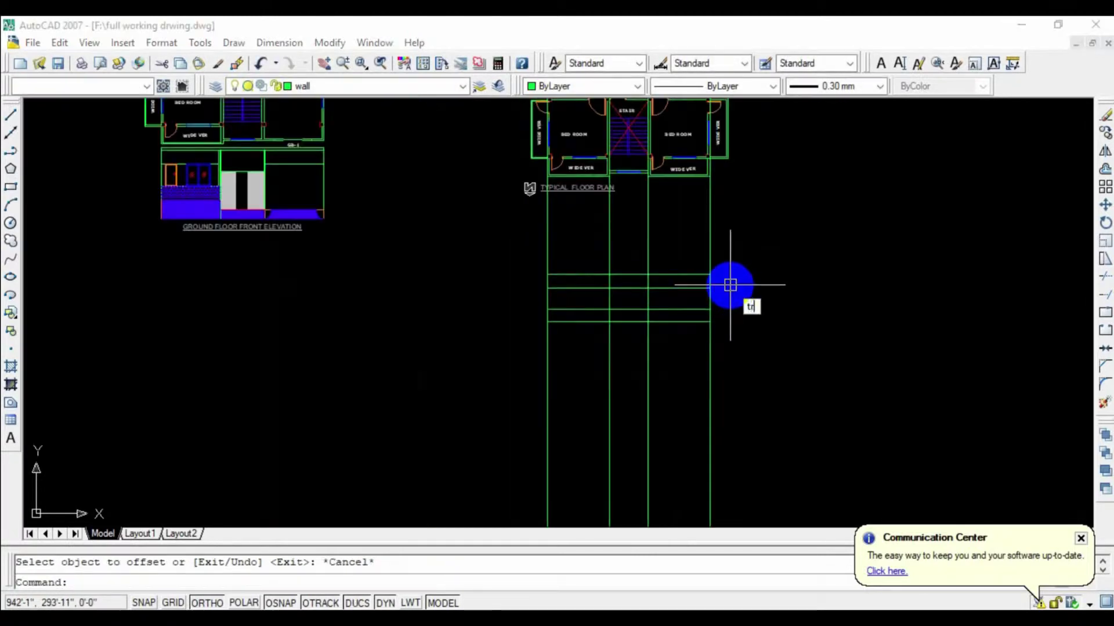
Trim the vertical lines above and below the band using crossing windows.
key(Return)
key(Return)
click(748, 218)
click(371, 264)
click(828, 373)
click(338, 450)
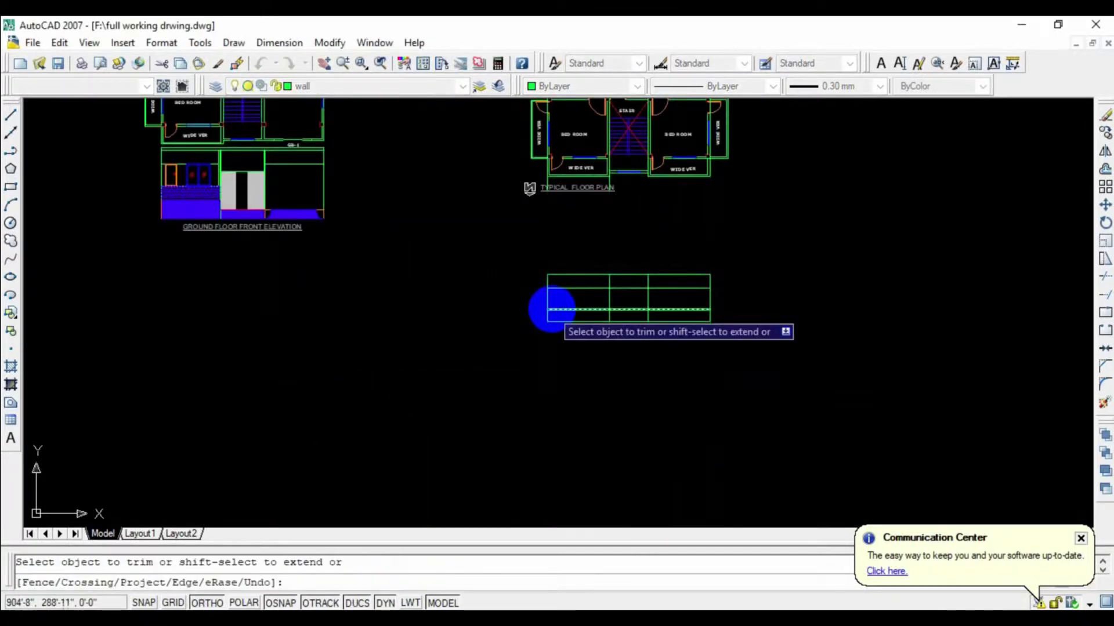
scroll(554, 307, up, 4)
middle_drag(594, 378, 461, 365)
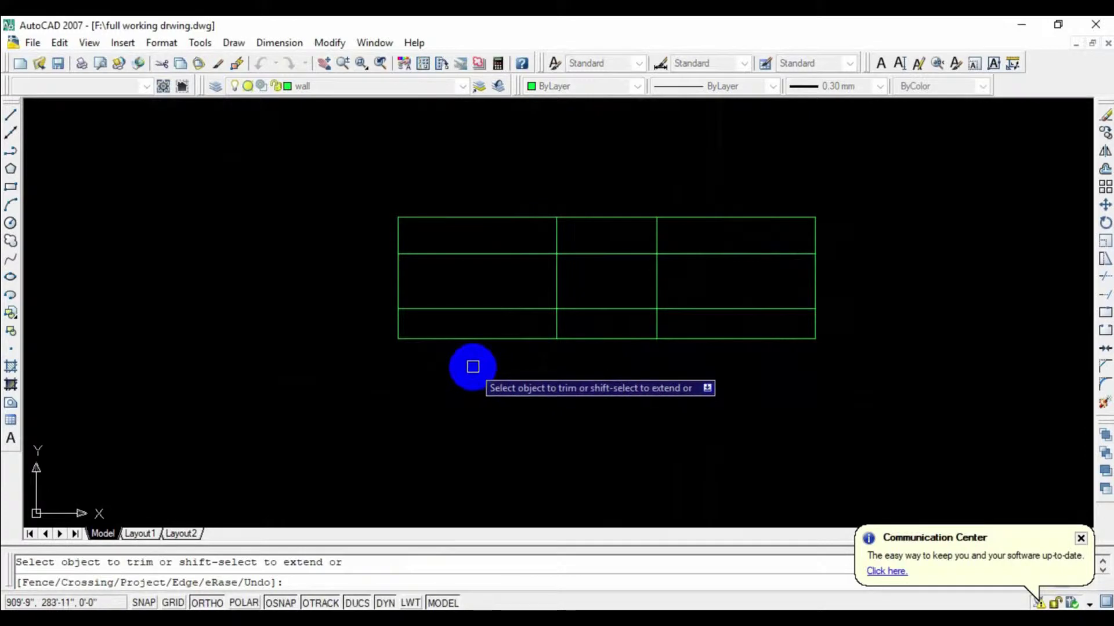
scroll(510, 365, down, 2)
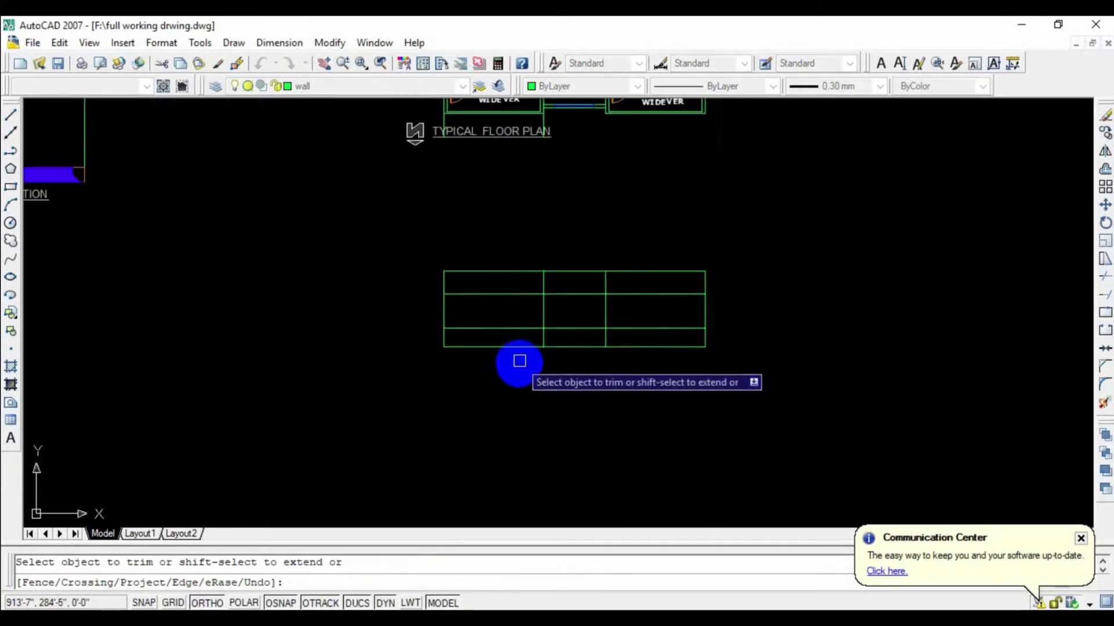
scroll(488, 313, up, 1)
key(Escape)
Pan and zoom to frame the floor plan and the trimmed grid block.
scroll(529, 341, up, 1)
scroll(529, 340, down, 4)
scroll(529, 174, up, 5)
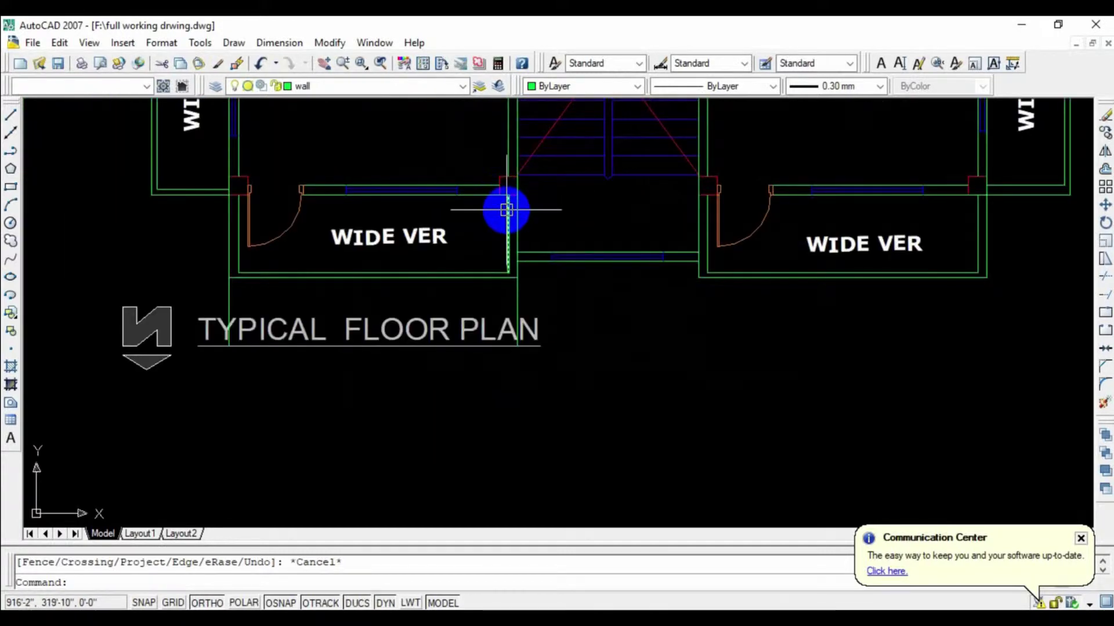
scroll(506, 210, down, 1)
scroll(506, 232, down, 1)
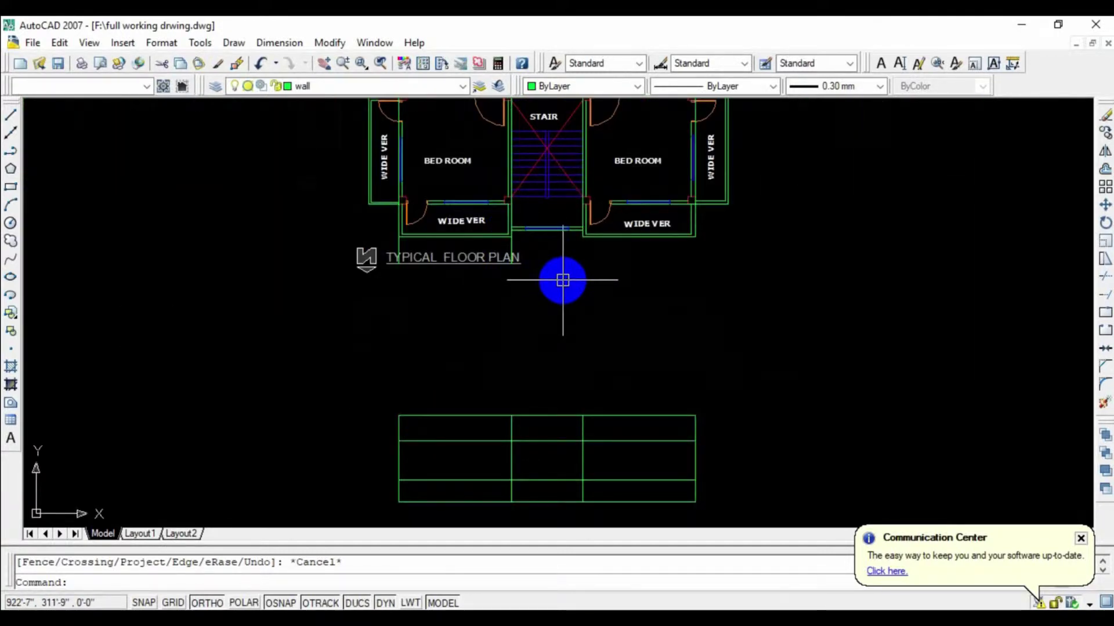
middle_drag(563, 281, 552, 265)
mouse_move(541, 319)
middle_down()
mouse_move(520, 393)
mouse_move(526, 346)
middle_up()
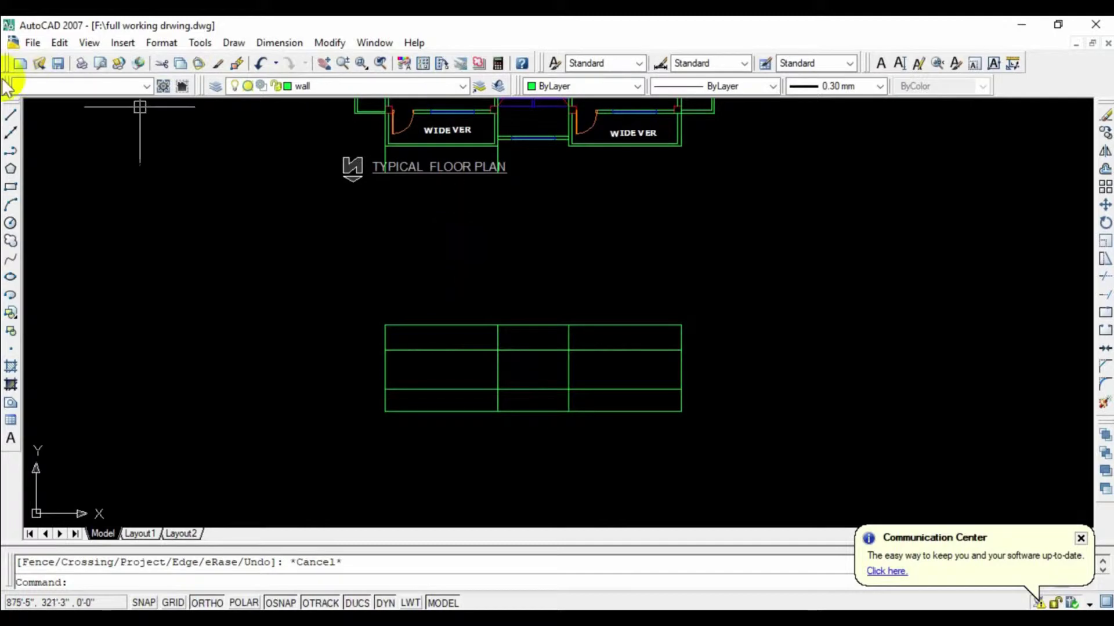
click(10, 131)
Place vertical construction lines through two verandah wall edges.
scroll(382, 107, up, 5)
scroll(406, 130, up, 2)
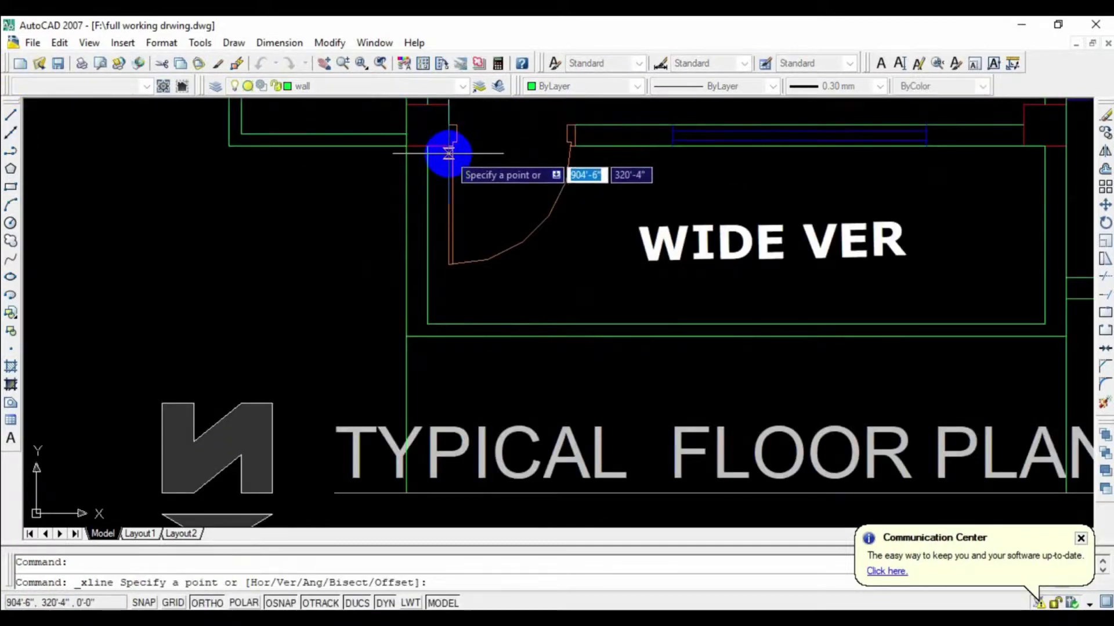
click(447, 147)
click(449, 192)
key(Return)
key(Return)
click(575, 147)
click(576, 179)
key(Return)
Delete a stray diagonal construction line placed by mistake.
middle_drag(556, 218, 479, 154)
key(Return)
click(488, 150)
click(458, 219)
key(Escape)
click(477, 180)
key(Delete)
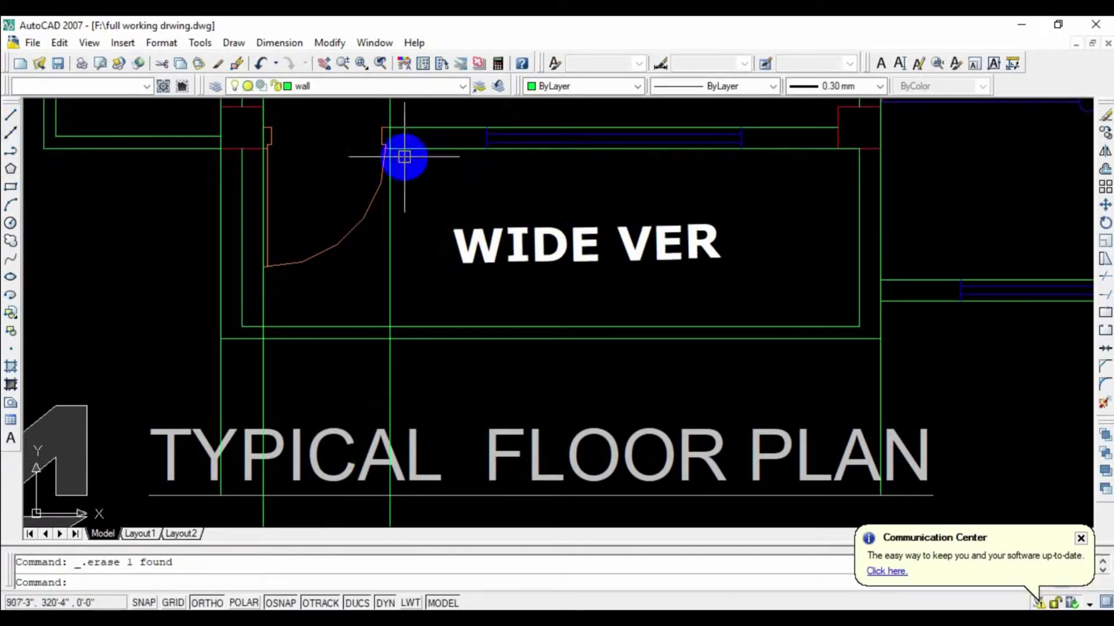
Add vertical construction lines at the remaining verandah edges.
click(10, 132)
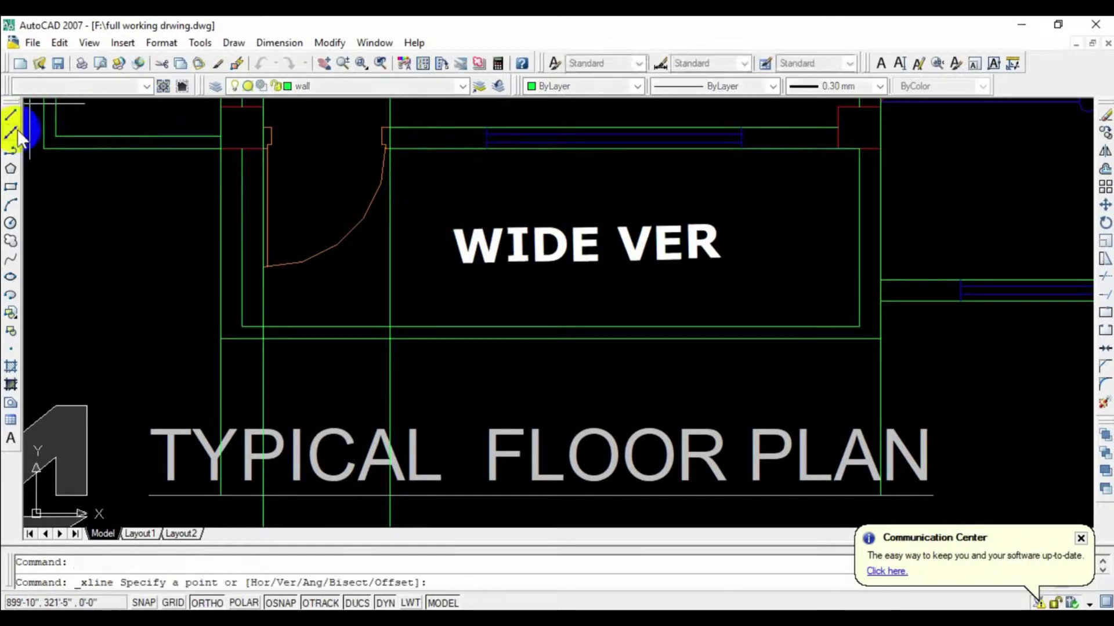
click(486, 150)
click(486, 180)
key(Return)
key(Return)
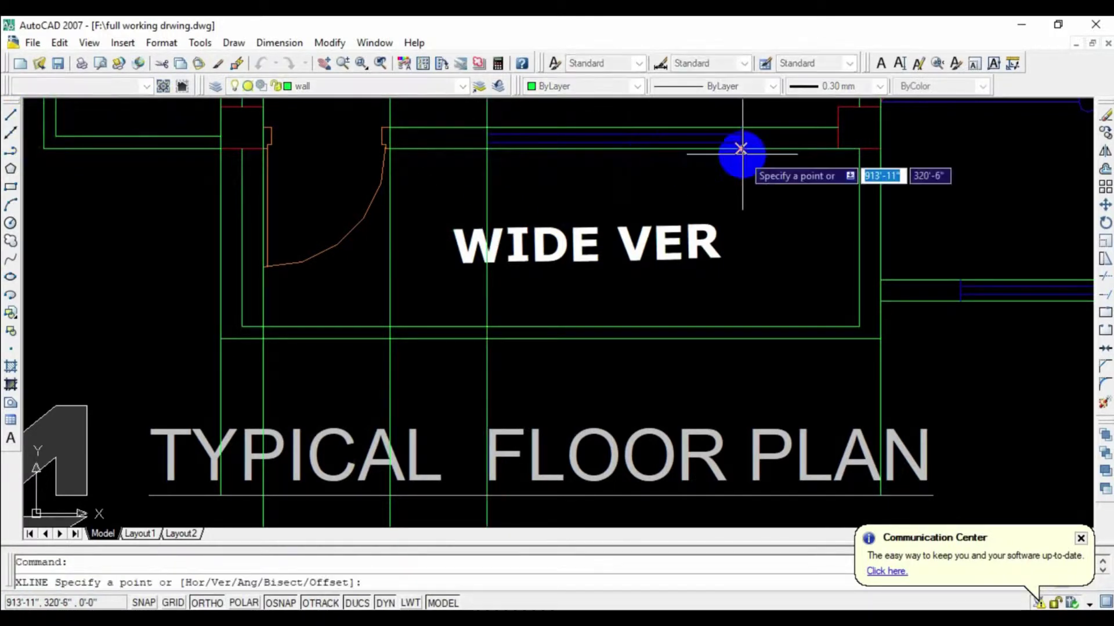
click(738, 150)
click(748, 214)
key(Return)
Zoom and pan out to show the whole floor plan and elevation grid.
scroll(864, 323, down, 3)
key(Escape)
middle_drag(864, 323, 796, 182)
scroll(795, 181, down, 2)
middle_drag(806, 238, 758, 232)
scroll(758, 231, down, 4)
scroll(790, 212, up, 2)
scroll(801, 197, up, 2)
middle_drag(800, 197, 761, 264)
scroll(762, 265, down, 2)
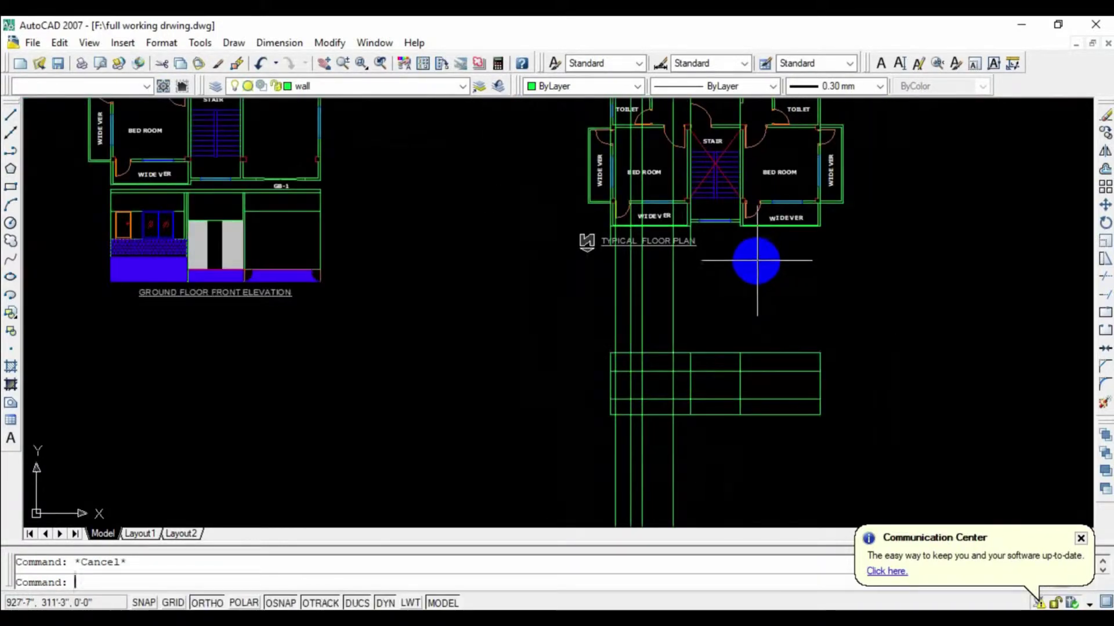
text(tr)
Trim the verandah verticals out of the grid's top and lower bands.
key(Return)
key(Return)
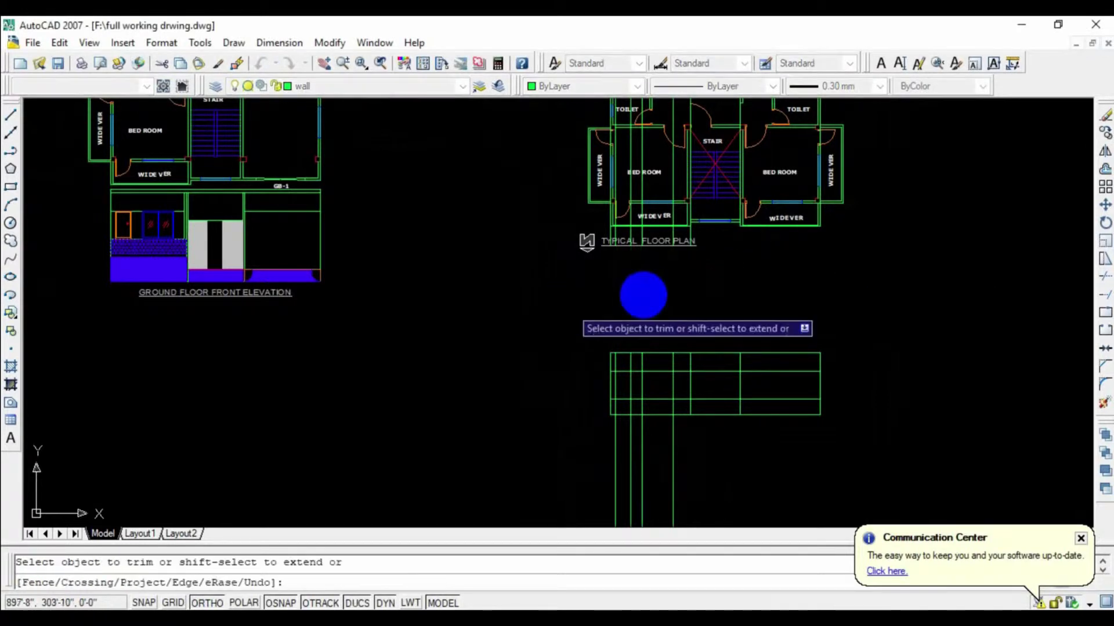
scroll(692, 336, up, 3)
middle_drag(692, 336, 745, 148)
key(Escape)
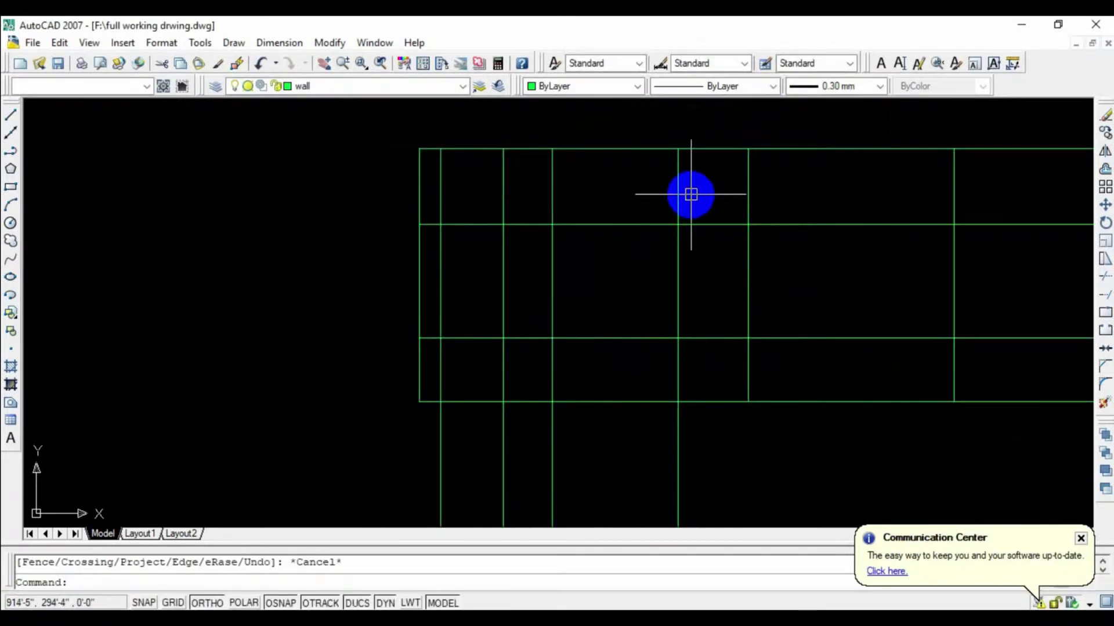
text(tr)
key(Return)
key(Return)
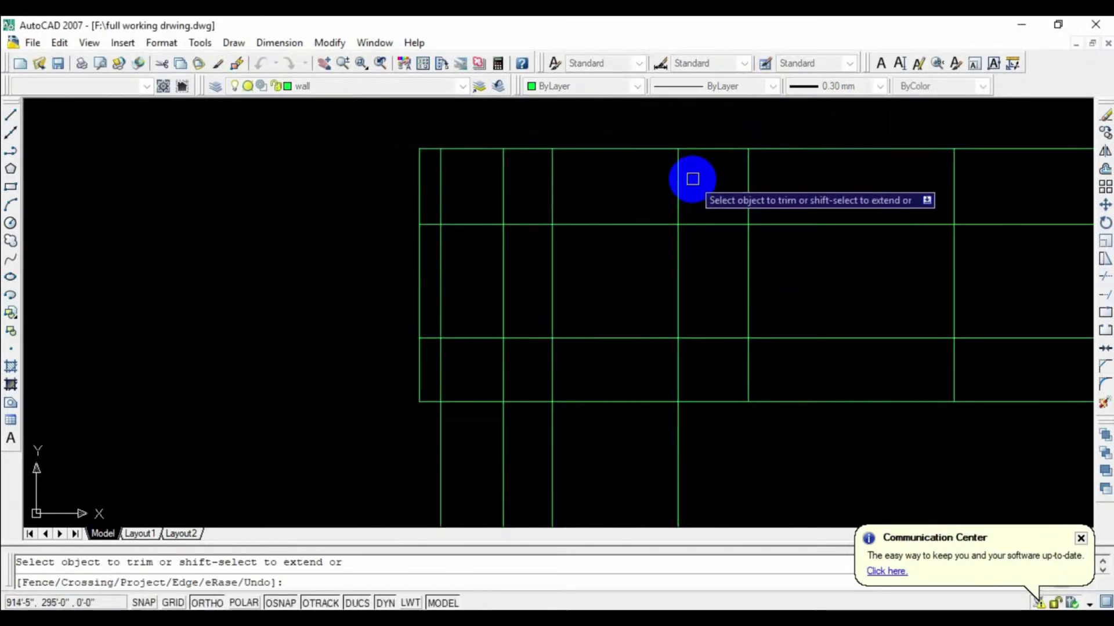
click(693, 179)
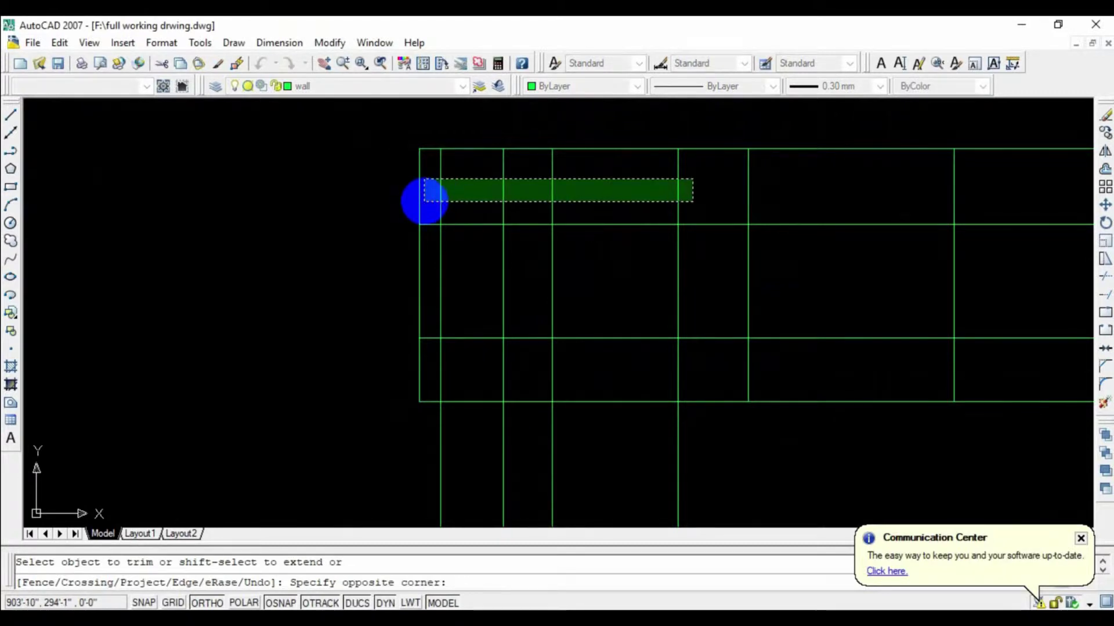
click(424, 202)
click(704, 366)
click(435, 378)
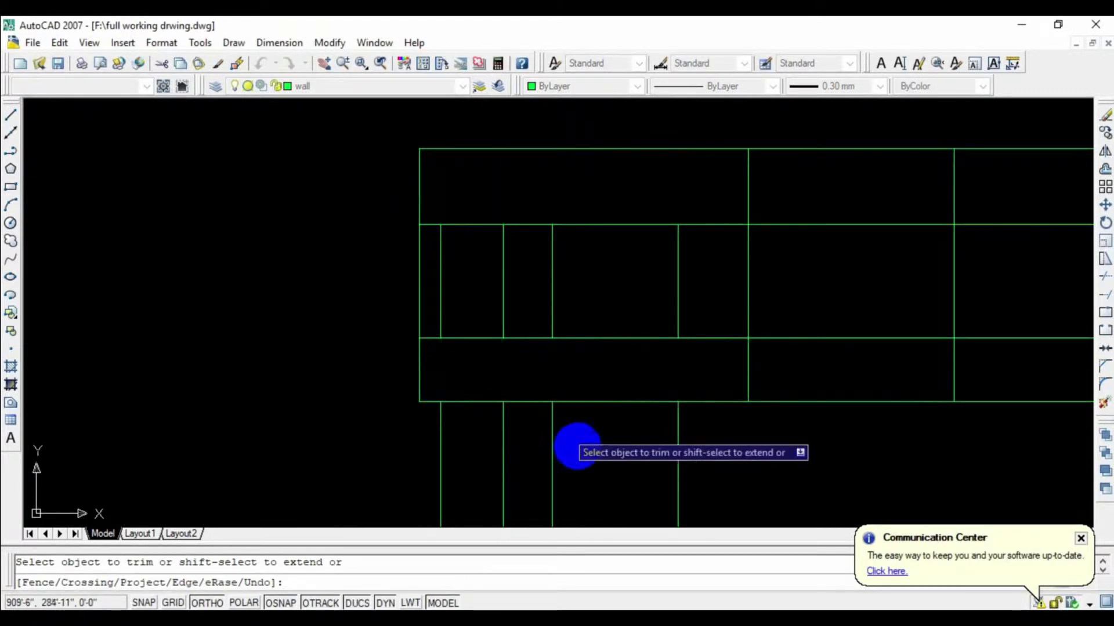
key(Escape)
Erase the four vertical line extensions below the grid.
click(718, 450)
click(420, 504)
key(Delete)
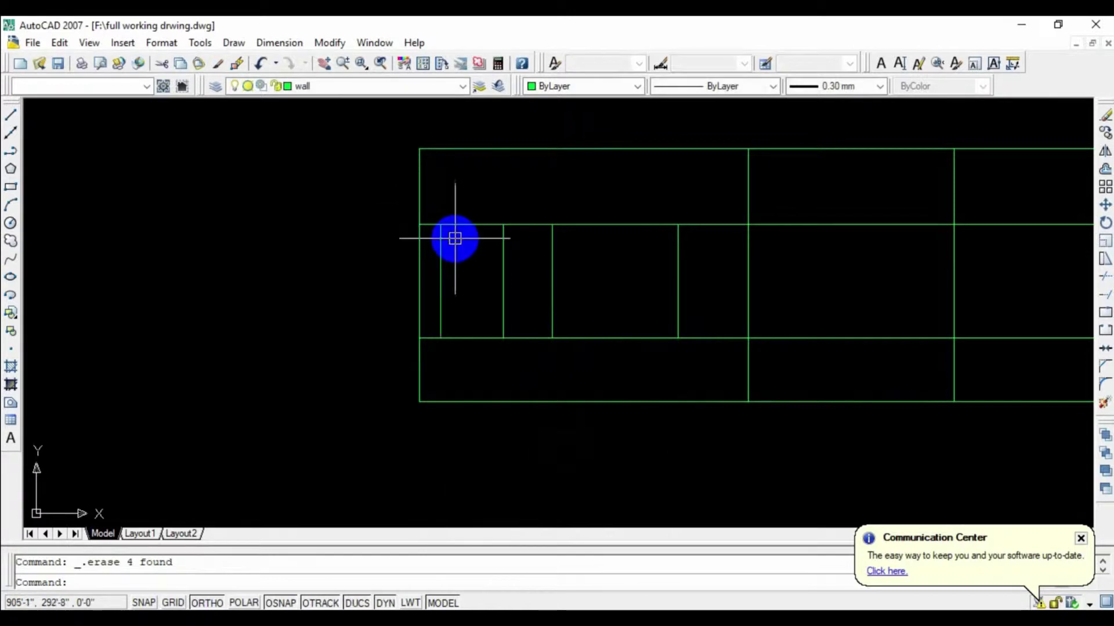
scroll(255, 298, down, 5)
Copy the ground-floor door into the new elevation grid's middle band.
scroll(203, 241, up, 2)
scroll(377, 218, up, 4)
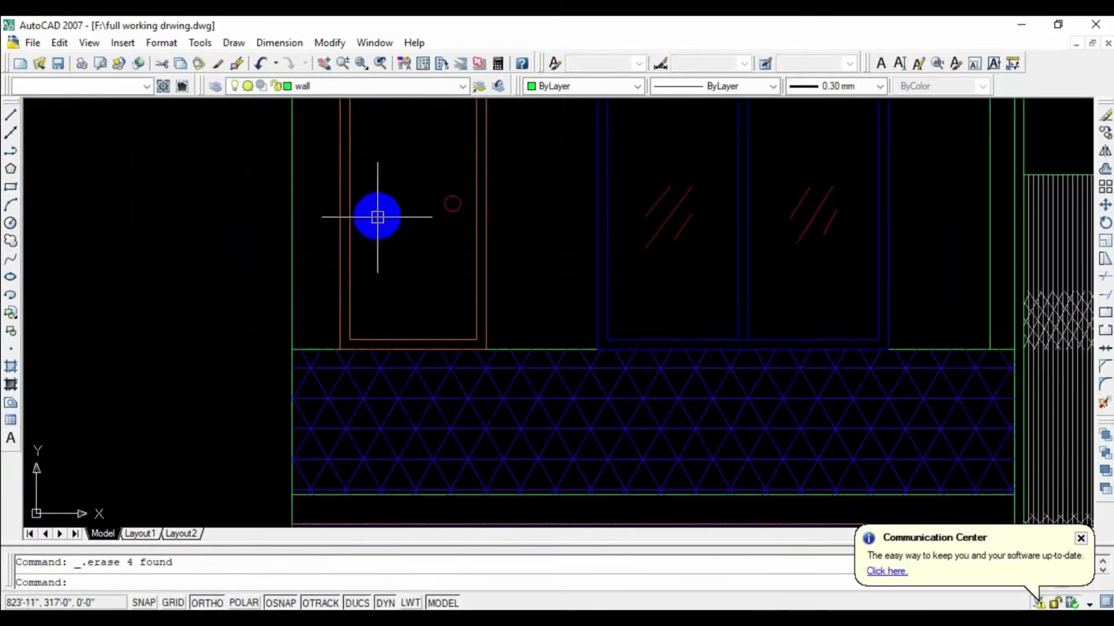
click(366, 167)
click(316, 231)
middle_drag(435, 217, 295, 390)
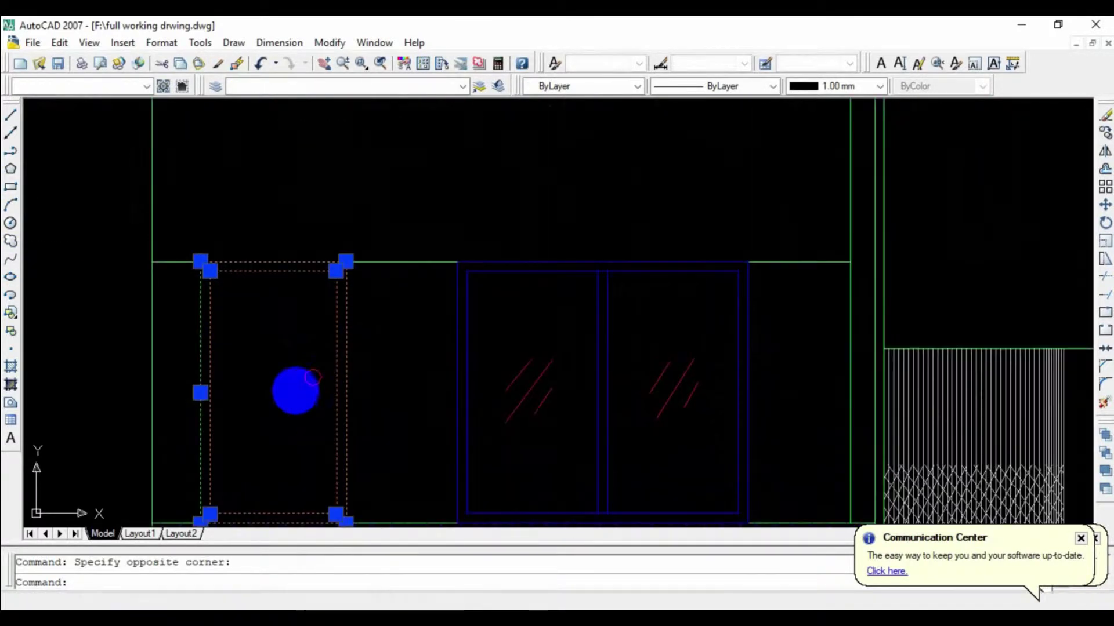
text(co)
key(Return)
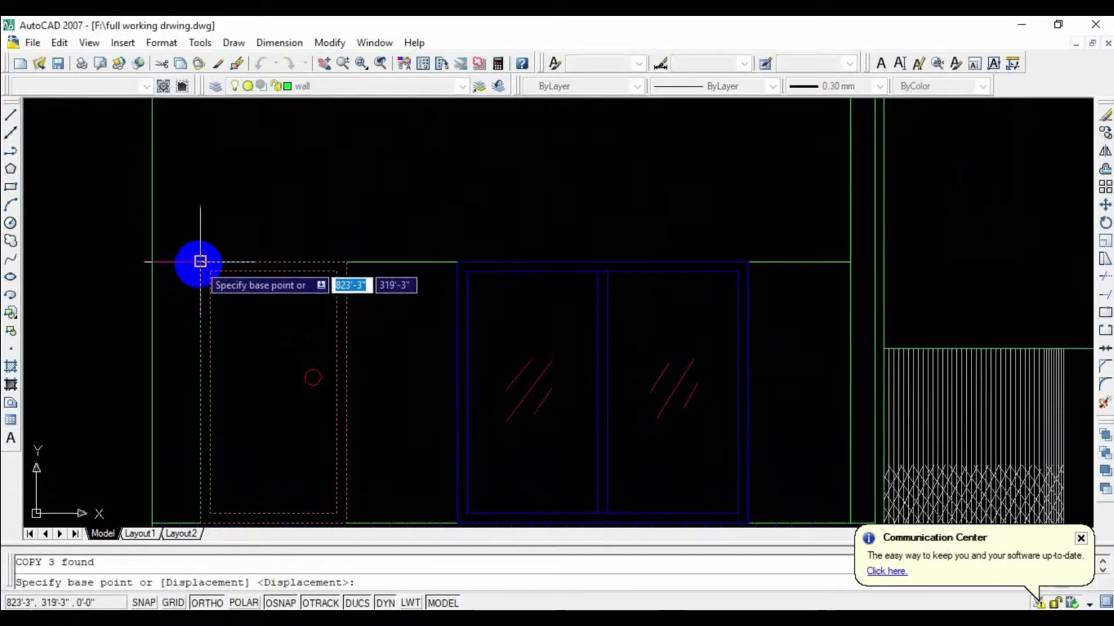
click(200, 261)
scroll(192, 199, down, 3)
scroll(766, 301, down, 2)
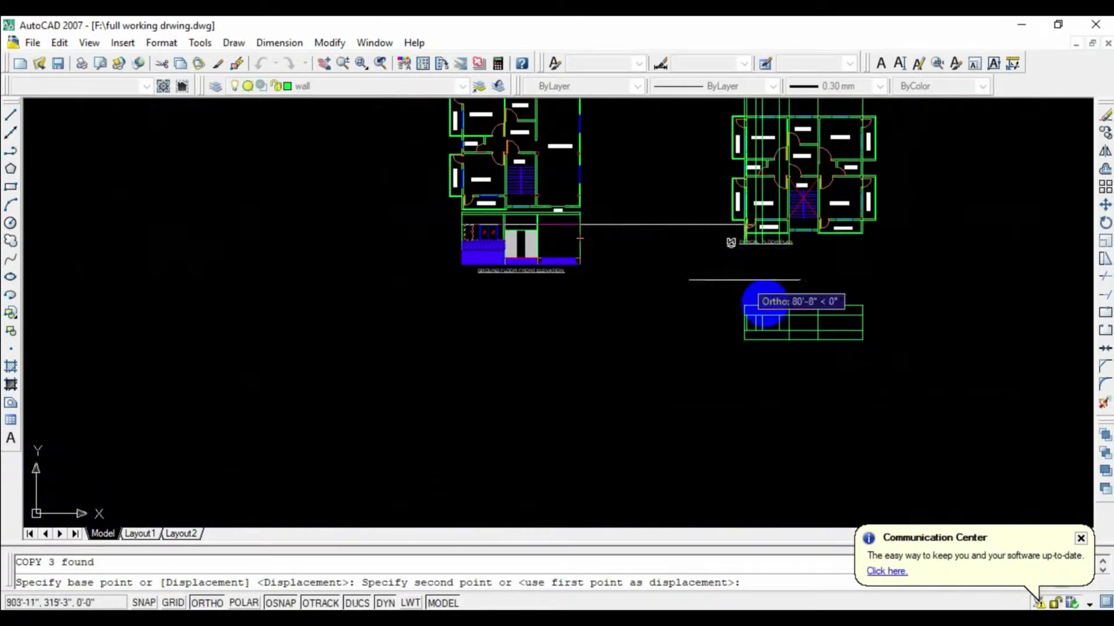
scroll(765, 301, up, 2)
key(F8)
scroll(623, 393, up, 2)
scroll(501, 336, up, 2)
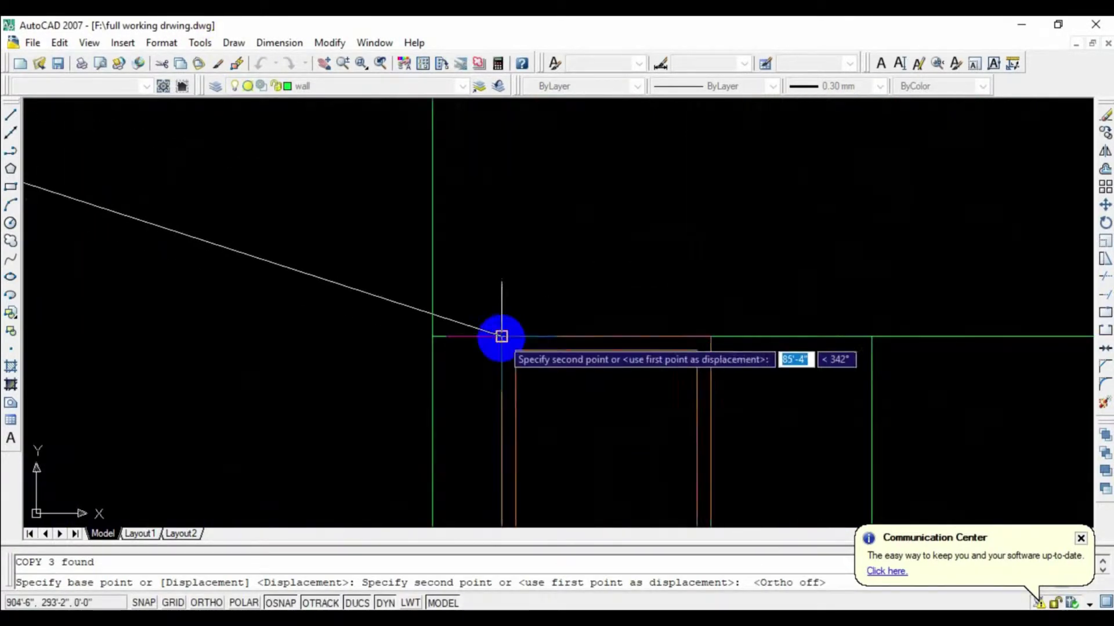
click(692, 274)
scroll(704, 256, down, 2)
scroll(716, 298, down, 2)
middle_drag(766, 311, 564, 347)
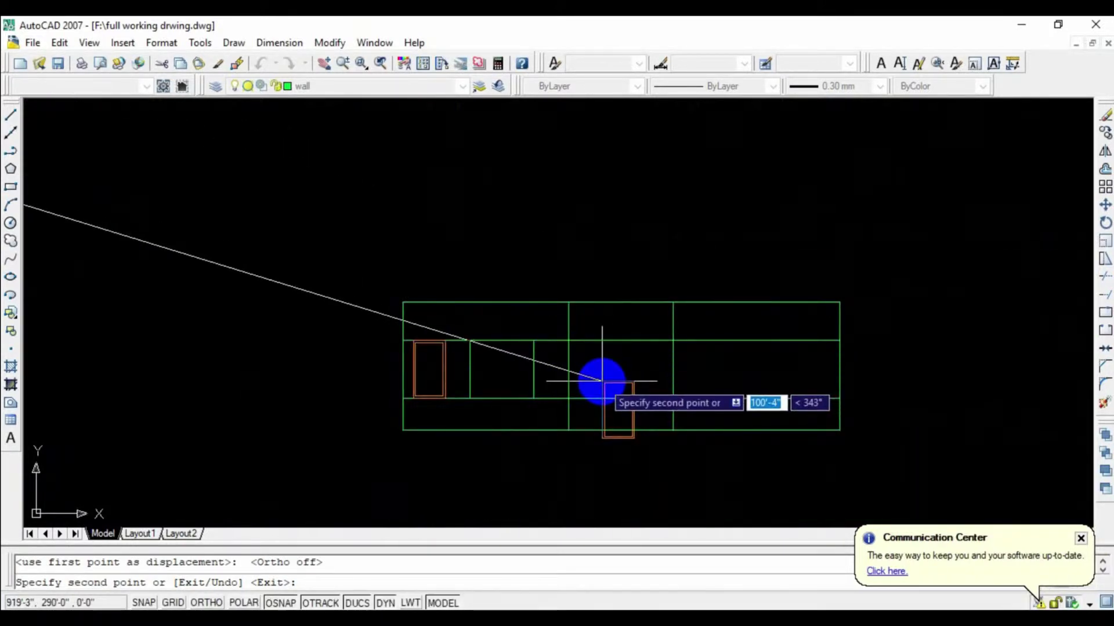
scroll(396, 173, down, 2)
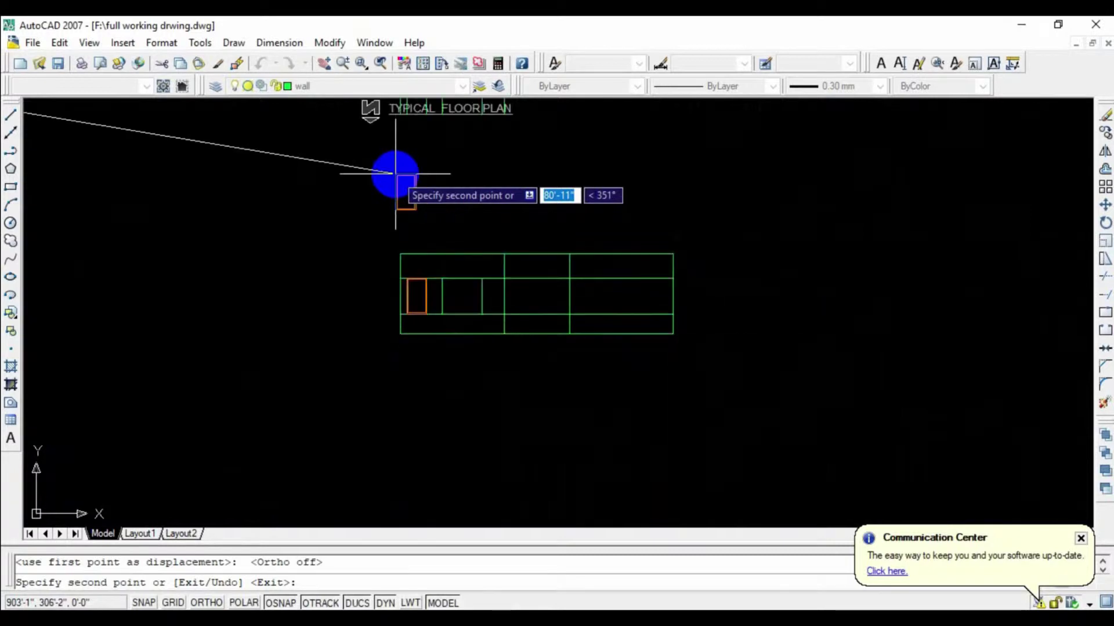
key(Escape)
Copy the double-pane window and place it beside the copied door.
scroll(243, 186, up, 3)
click(411, 170)
click(145, 310)
scroll(236, 223, up, 1)
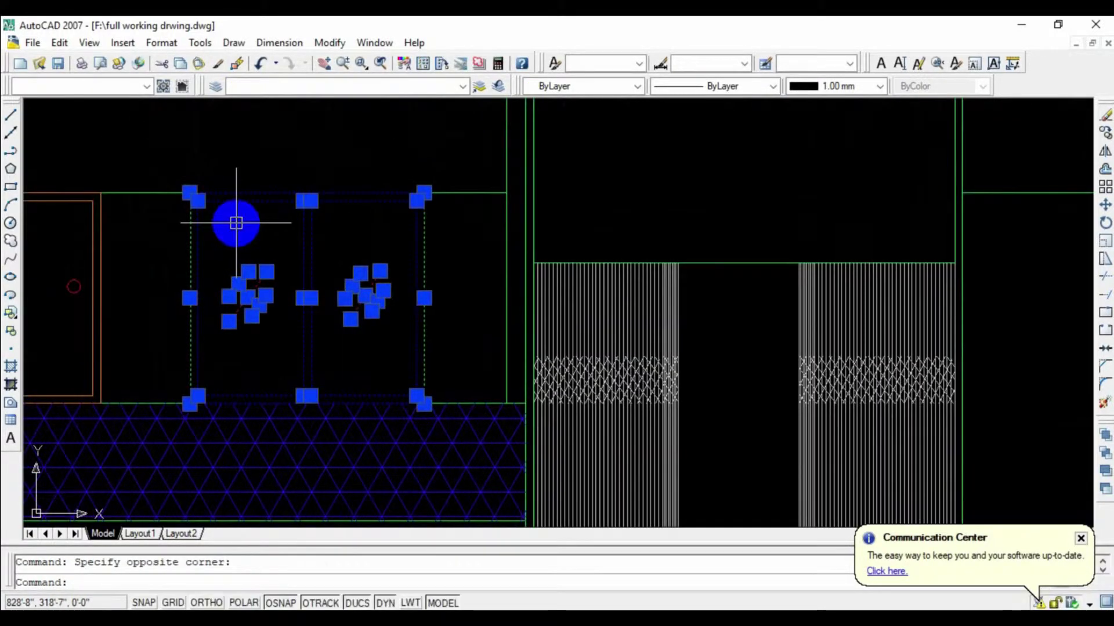
key(o)
key(Return)
click(180, 192)
scroll(172, 237, down, 2)
scroll(572, 347, down, 2)
scroll(573, 347, up, 2)
scroll(567, 343, up, 1)
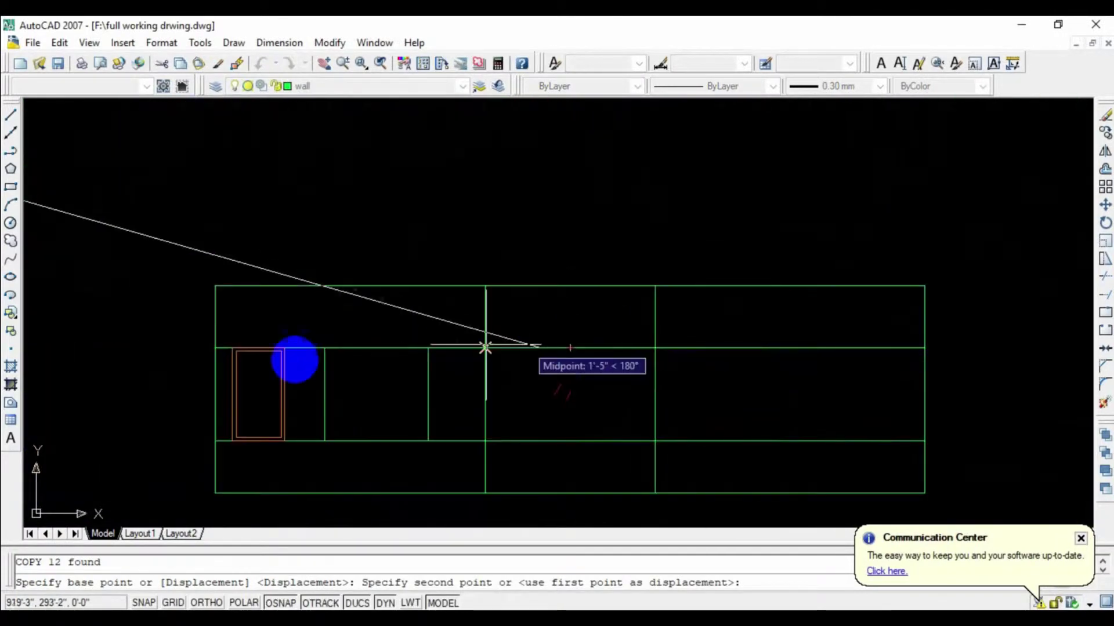
click(325, 348)
key(Escape)
middle_drag(423, 233, 479, 323)
scroll(353, 291, up, 3)
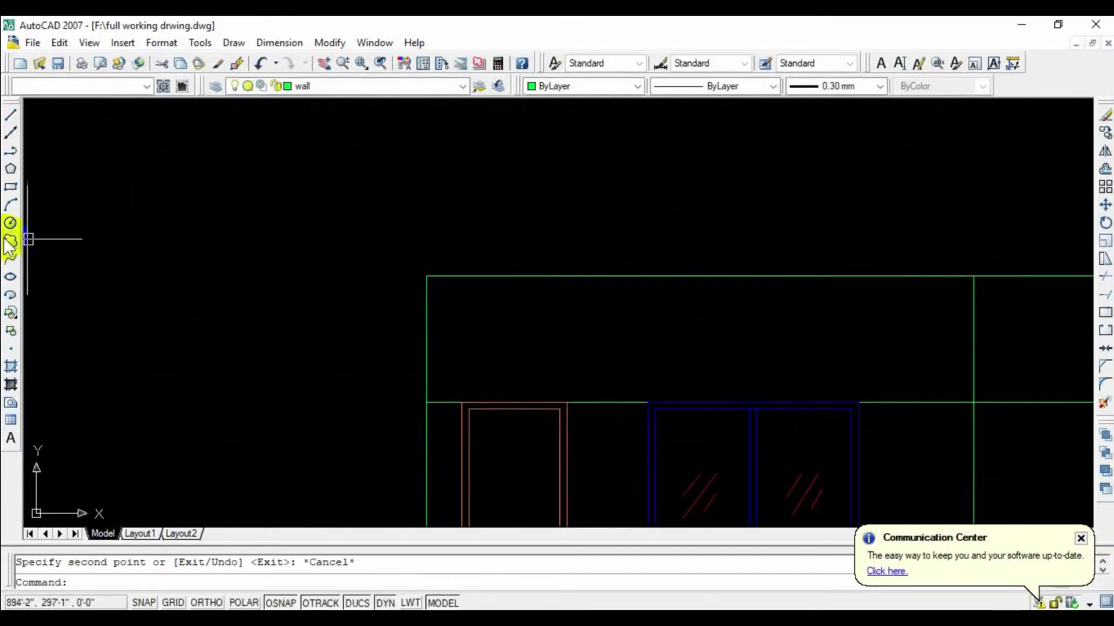
Draw a small knob circle inside the copied door.
click(11, 225)
middle_drag(529, 497, 493, 386)
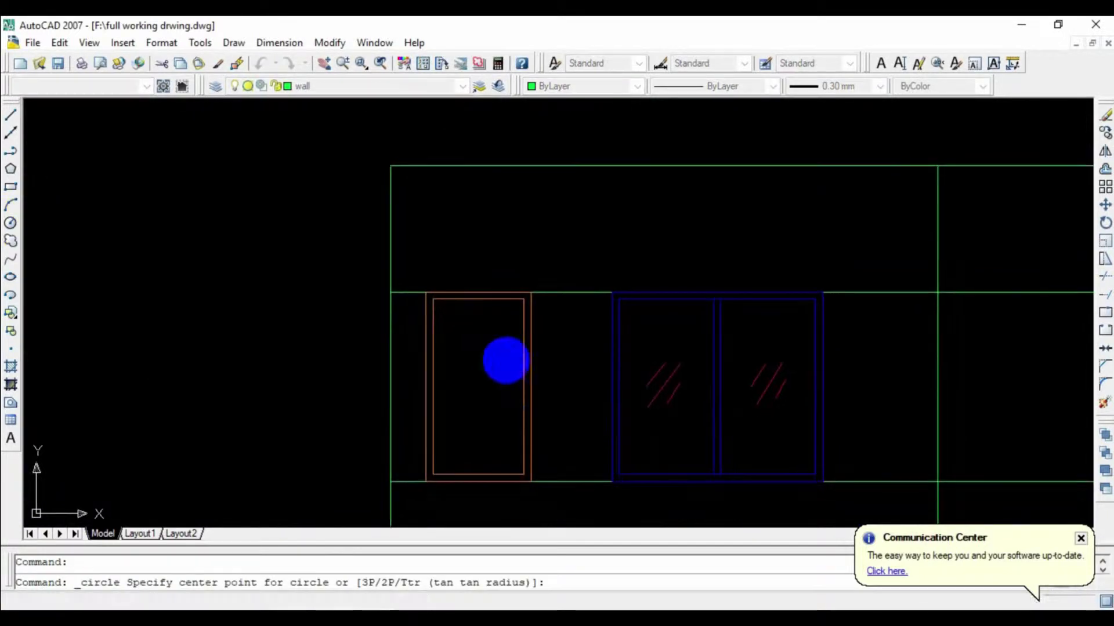
click(496, 385)
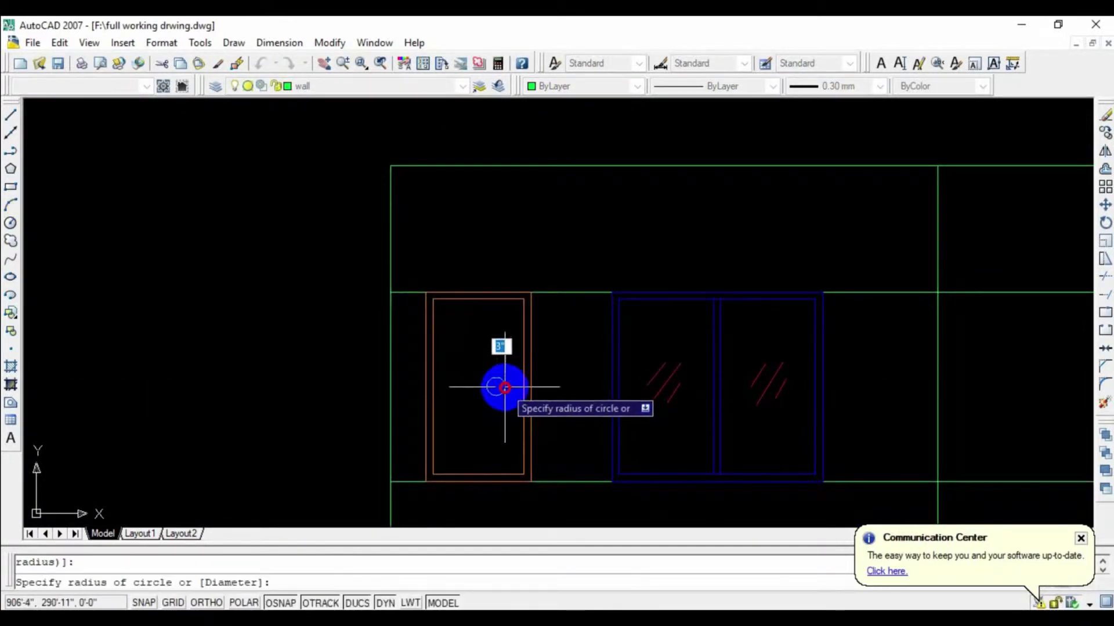
key(Escape)
scroll(506, 382, up, 3)
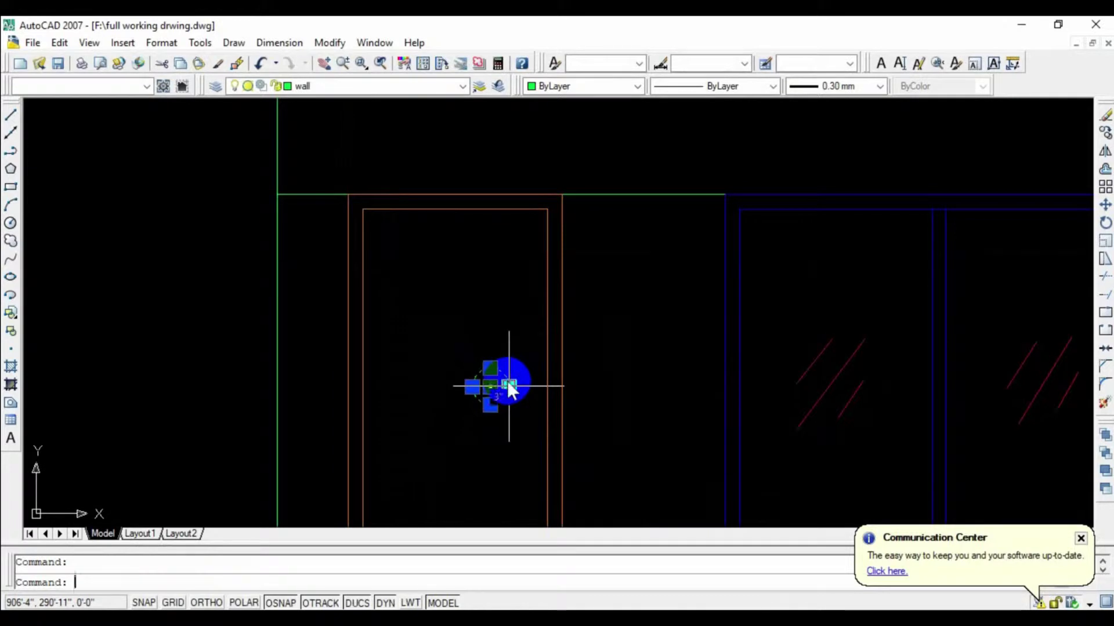
Move the knob circle to mid-height near the door's right edge.
text(m)
key(Return)
click(499, 386)
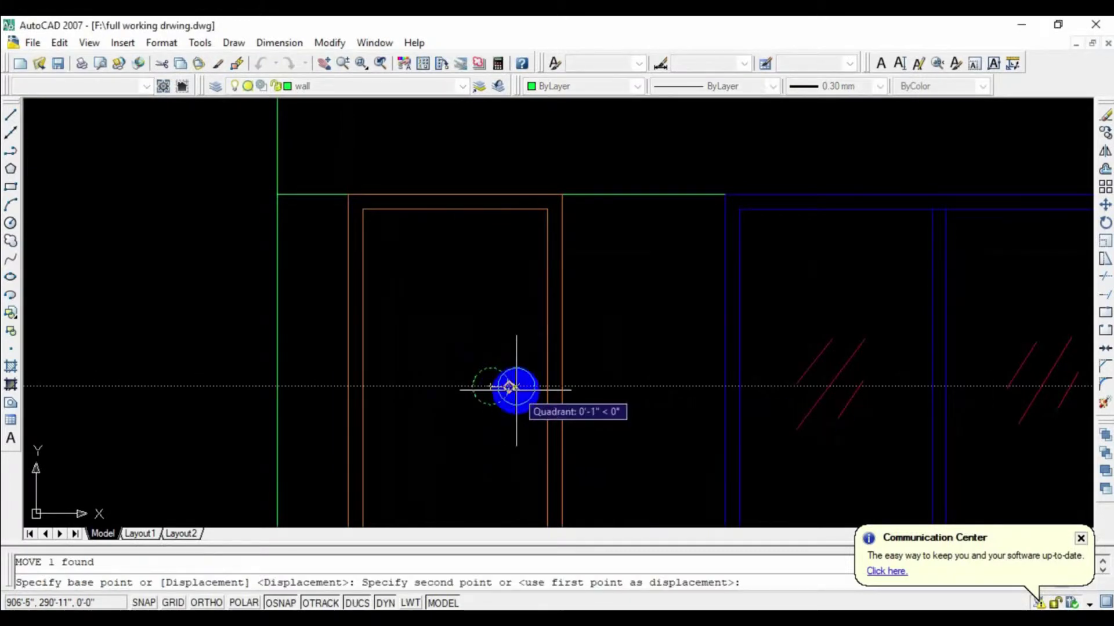
click(515, 388)
scroll(582, 341, down, 5)
scroll(499, 363, down, 2)
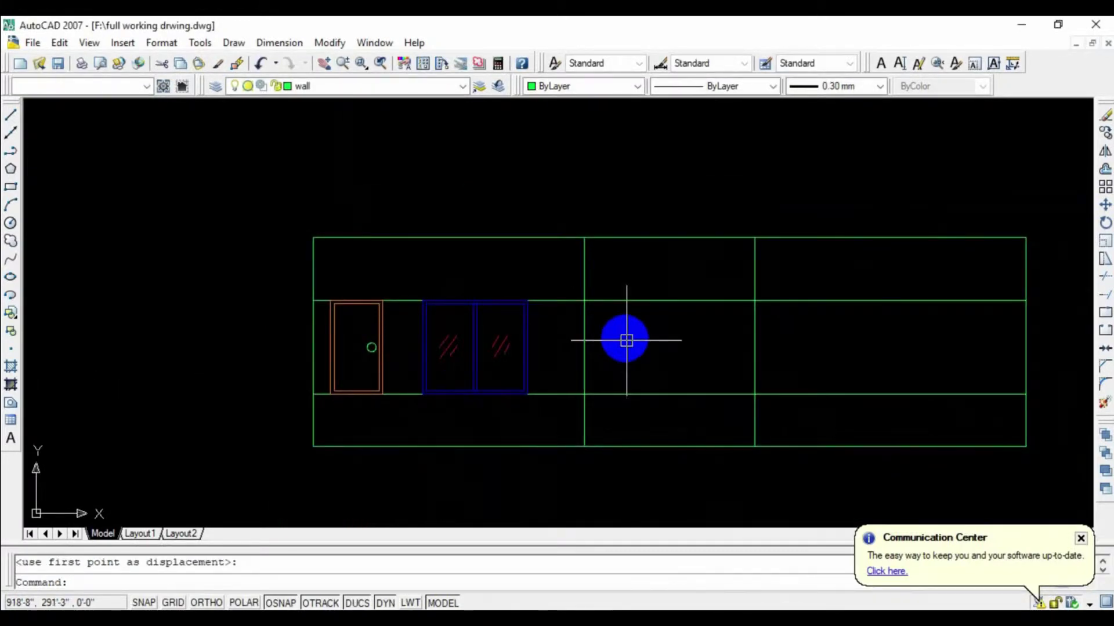
Offset the vertical wall line by 5 units.
text(o)
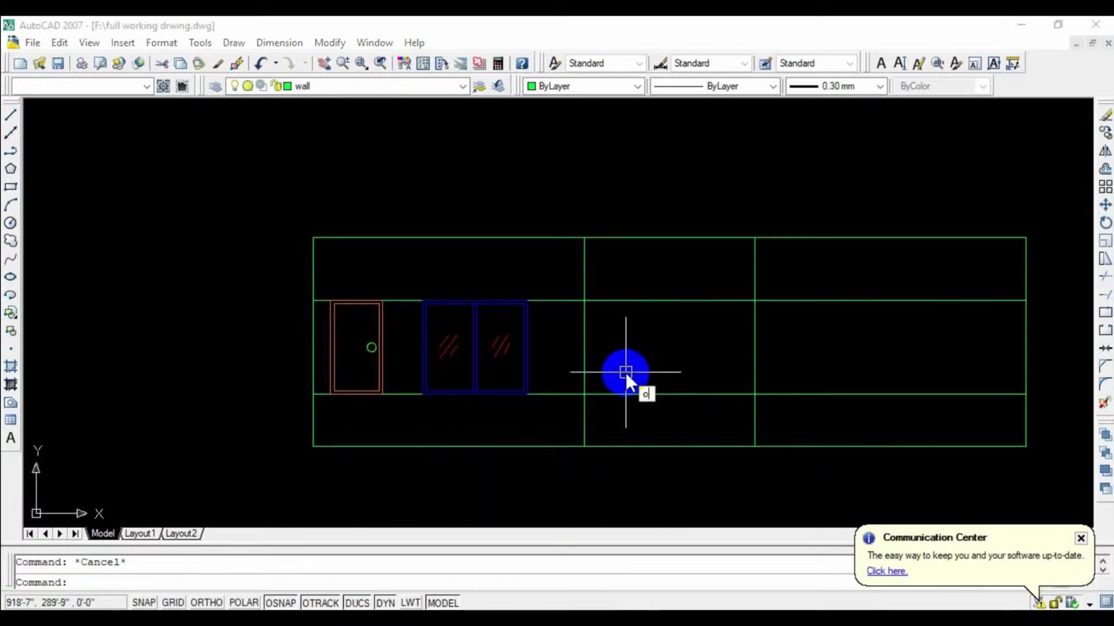
key(Return)
text(5)
key(Return)
click(584, 329)
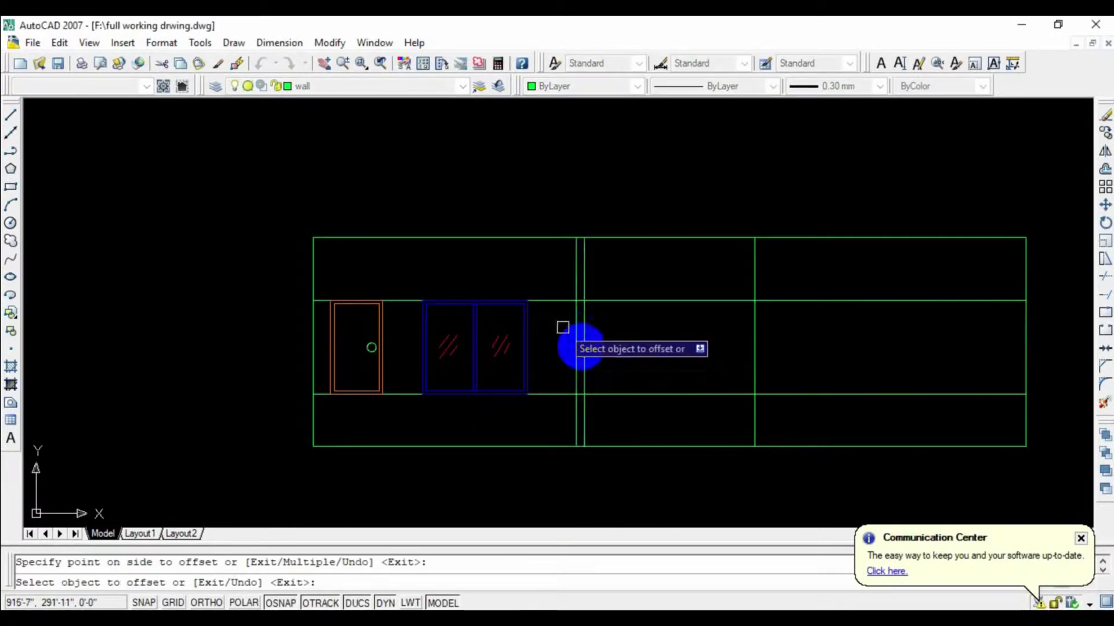
key(Escape)
Start a trim, reposition the view on the elevation, then cancel it.
text(tr)
key(Return)
key(Return)
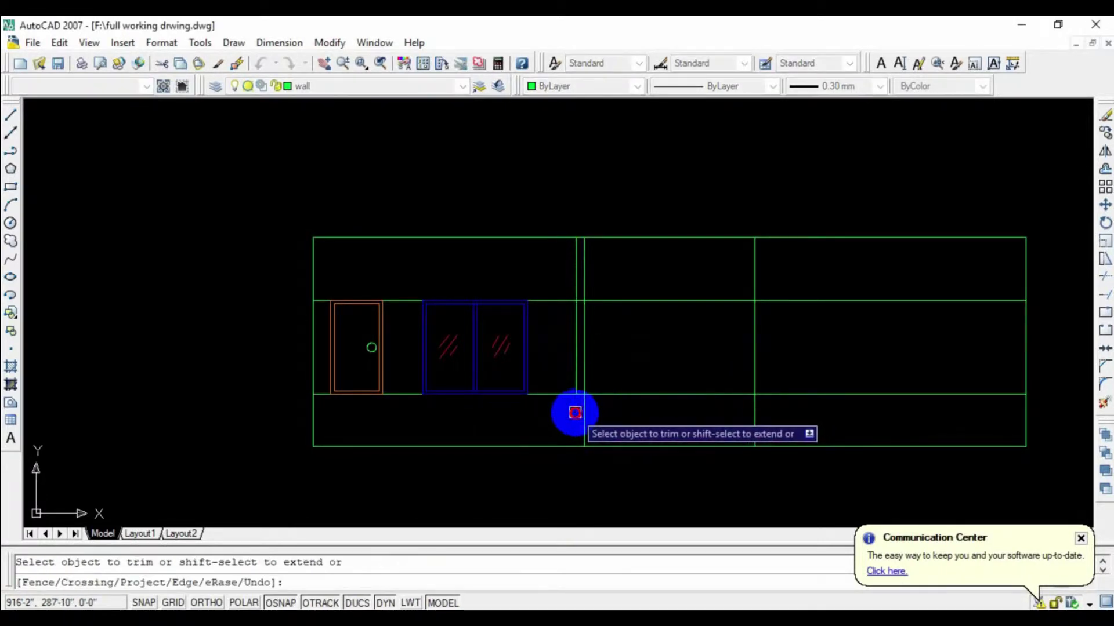
scroll(577, 393, up, 2)
scroll(576, 393, up, 1)
scroll(577, 232, down, 2)
scroll(577, 231, down, 2)
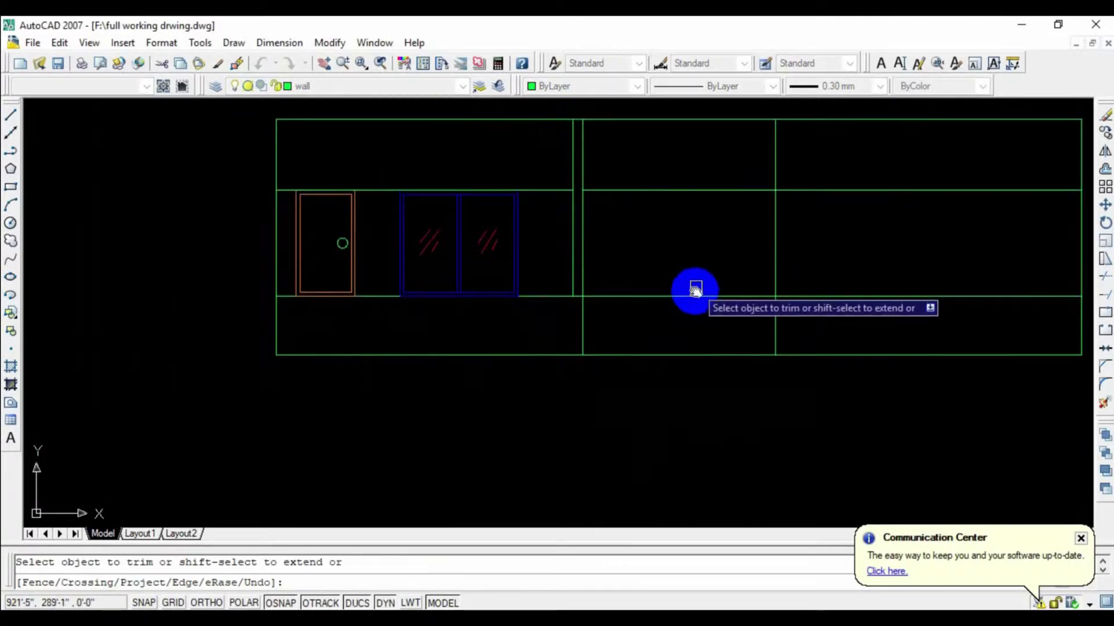
middle_drag(695, 290, 595, 319)
key(Escape)
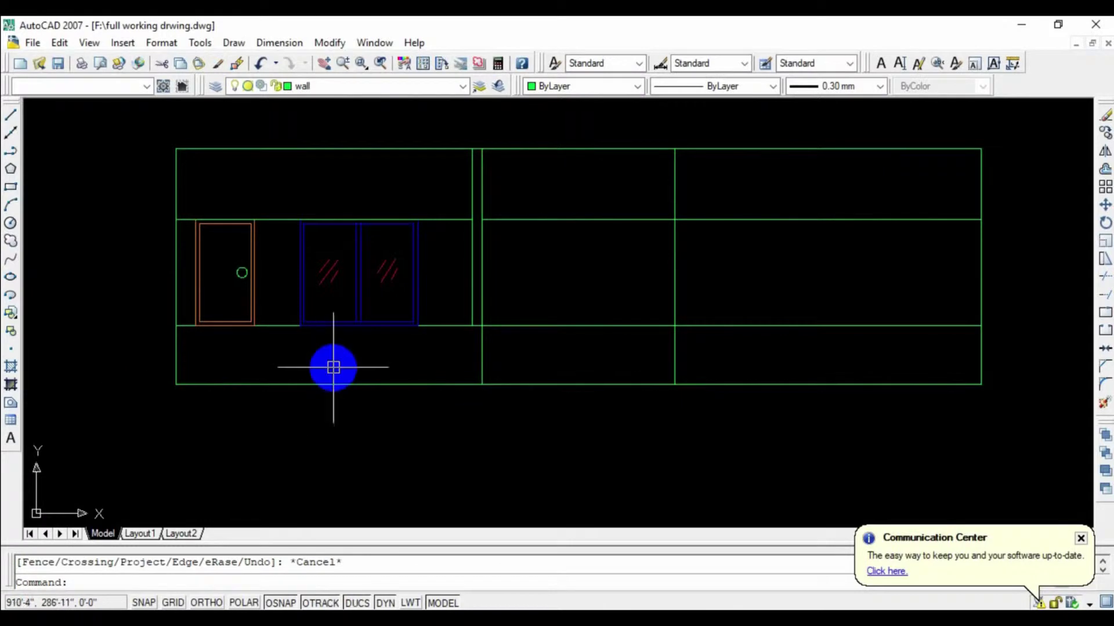
Draw a vertical line from the bottom wall's midpoint up to the top wall.
key(Return)
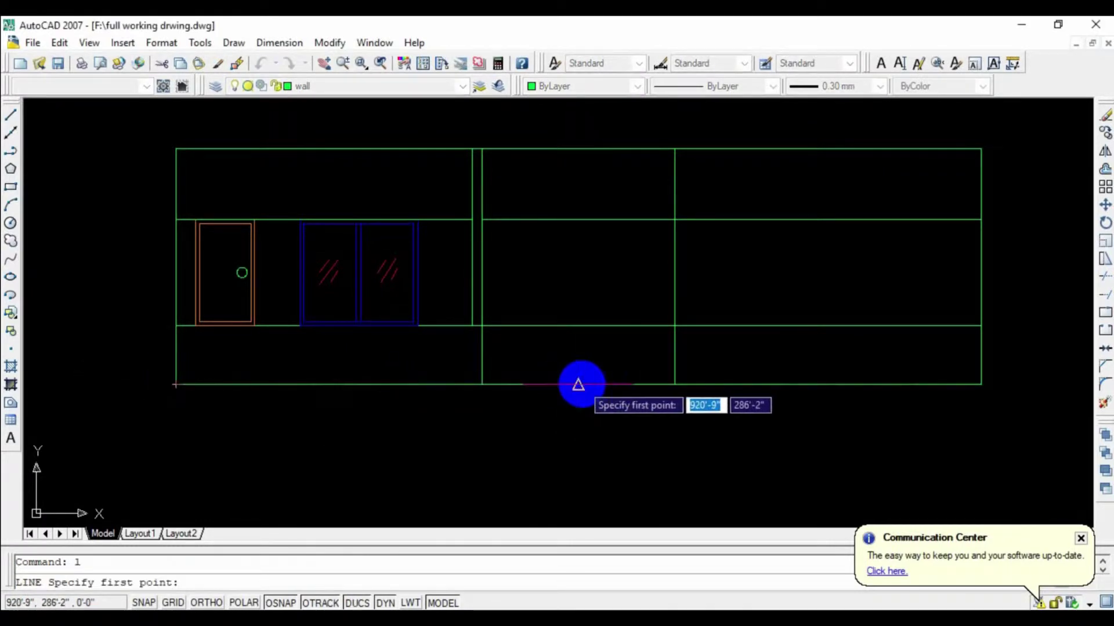
click(578, 384)
click(578, 149)
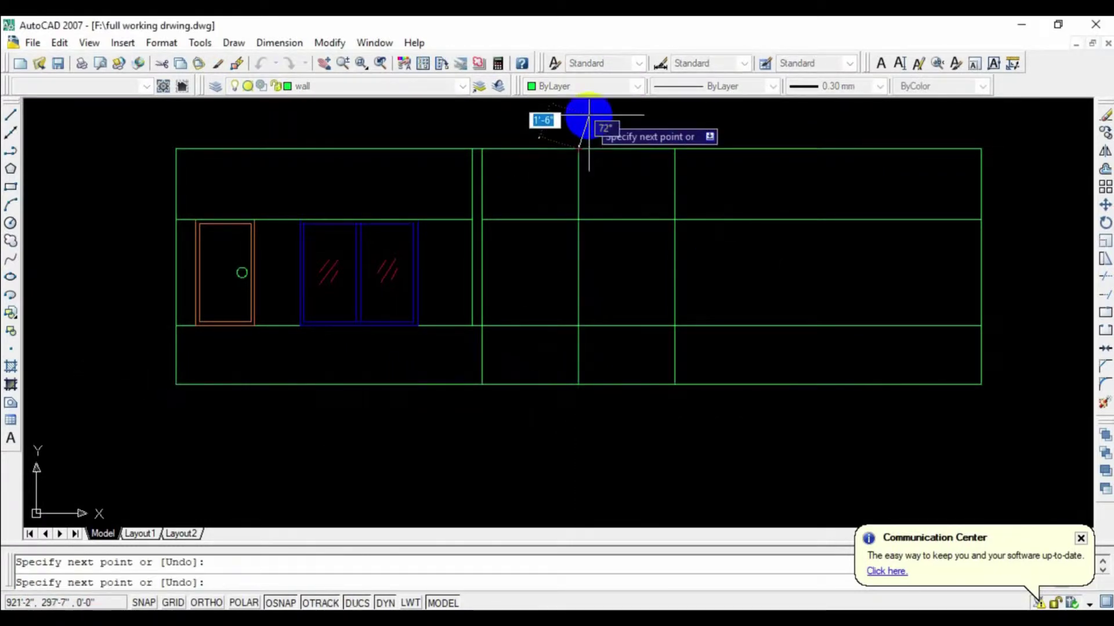
key(Escape)
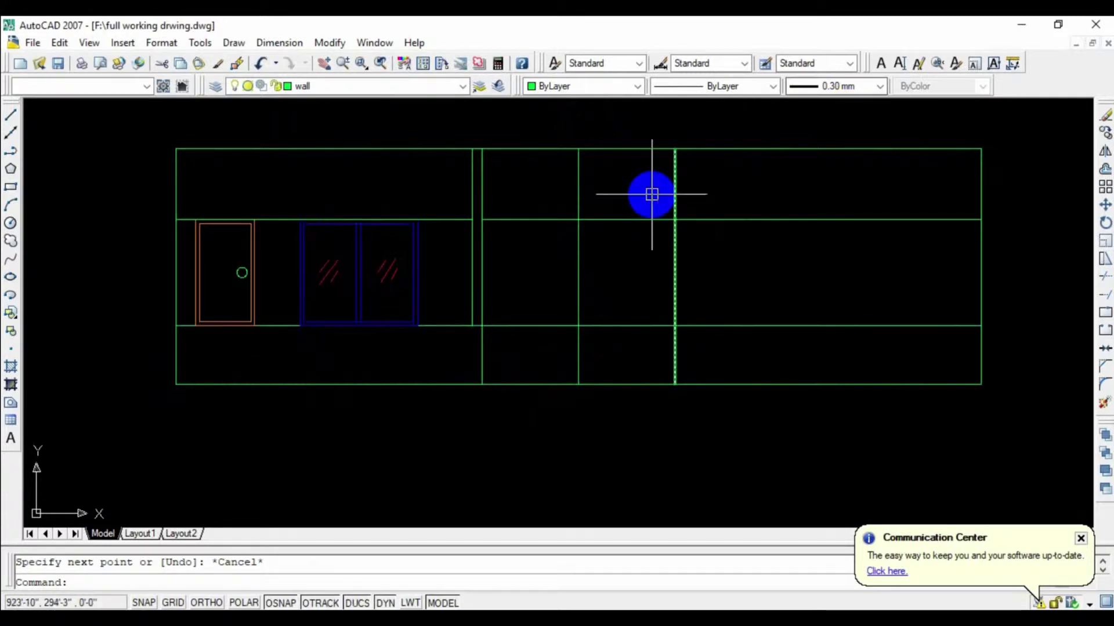
text(h)
key(Return)
click(846, 217)
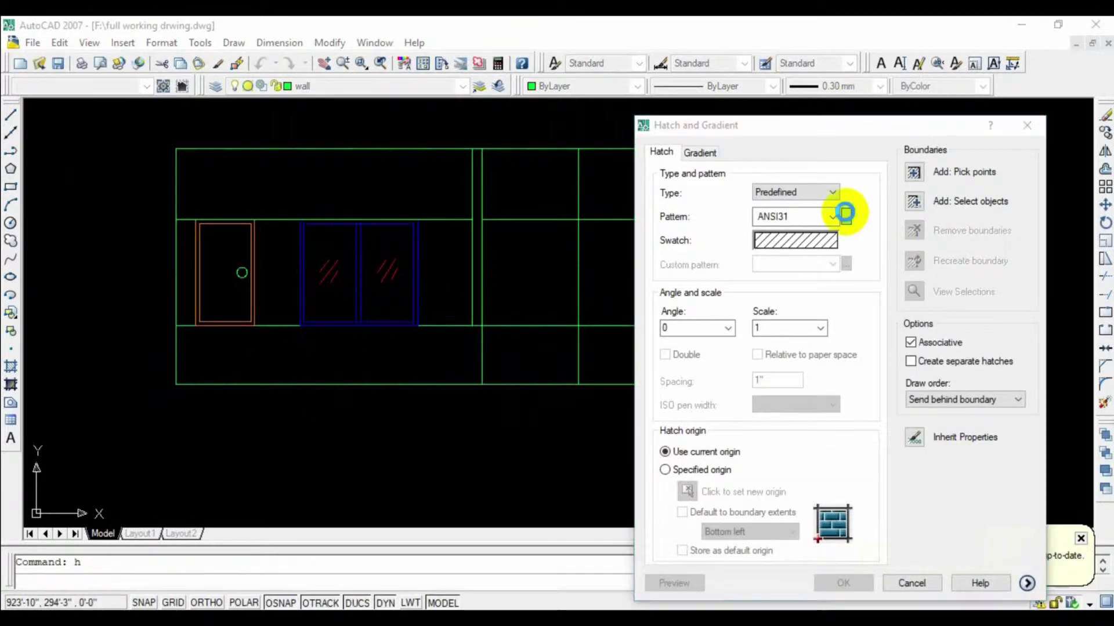
Choose the NET3 pattern from the Other Predefined hatch patterns.
click(513, 170)
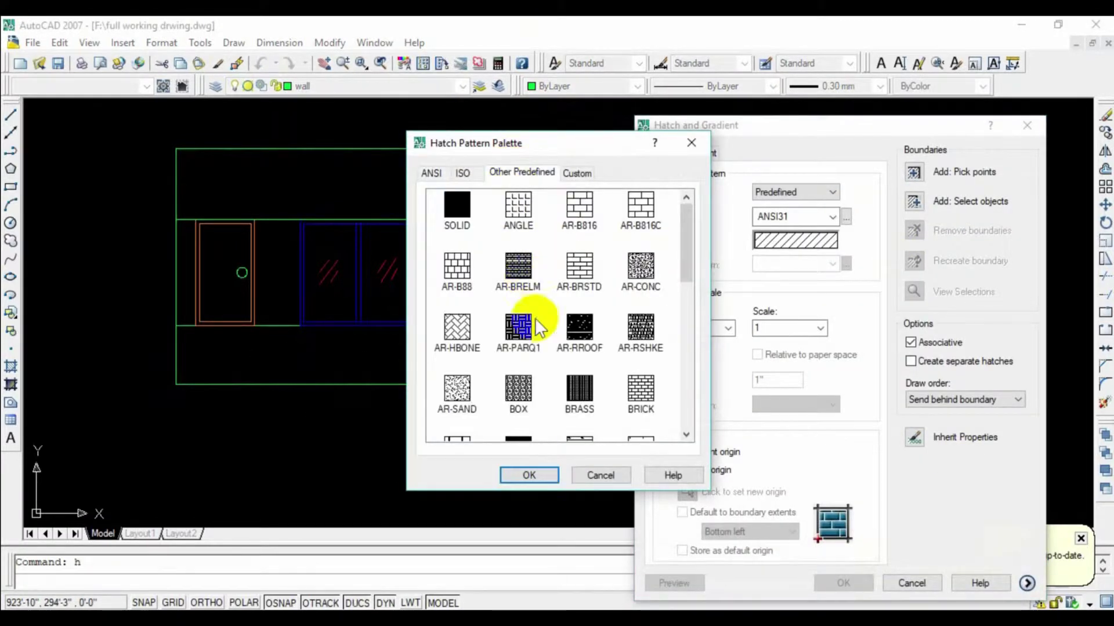
scroll(537, 330, down, 3)
scroll(538, 330, down, 5)
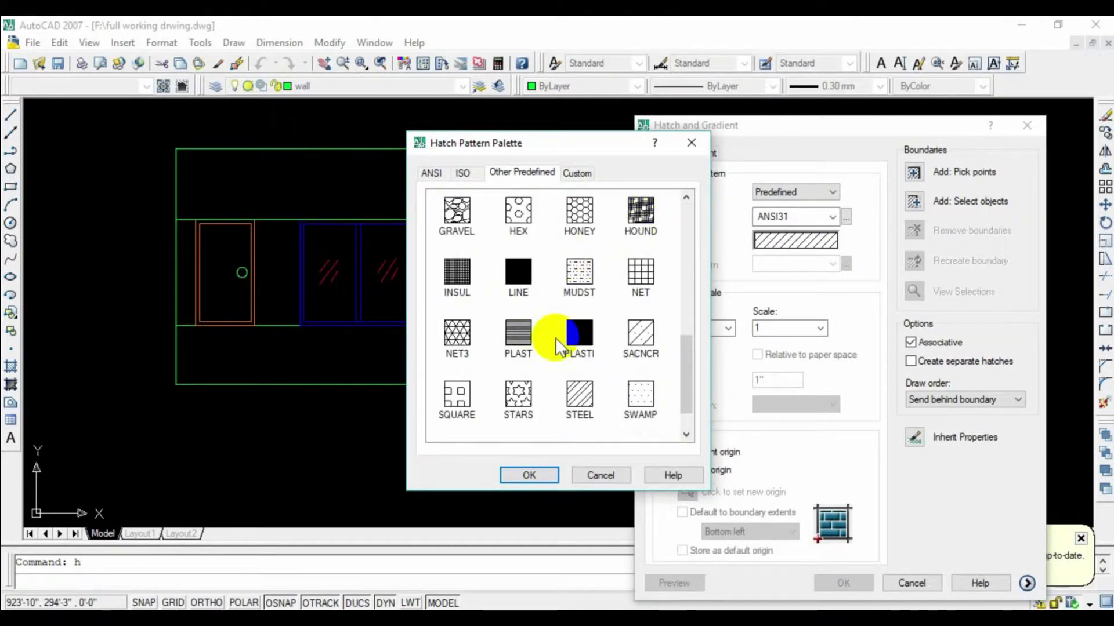
scroll(555, 346, down, 1)
scroll(537, 368, up, 7)
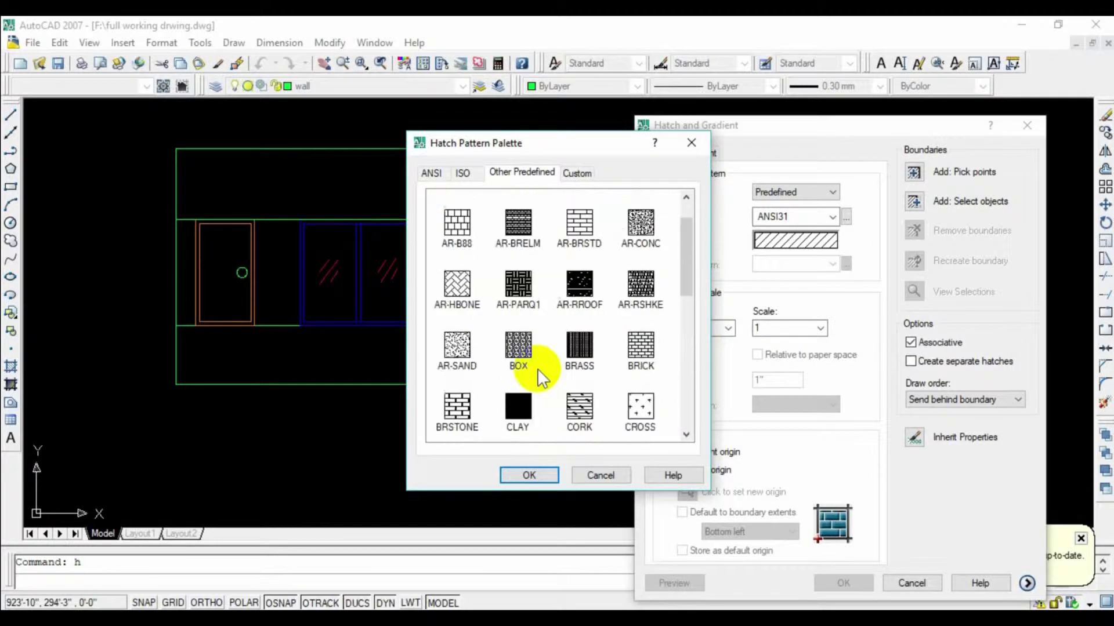
scroll(609, 253, up, 1)
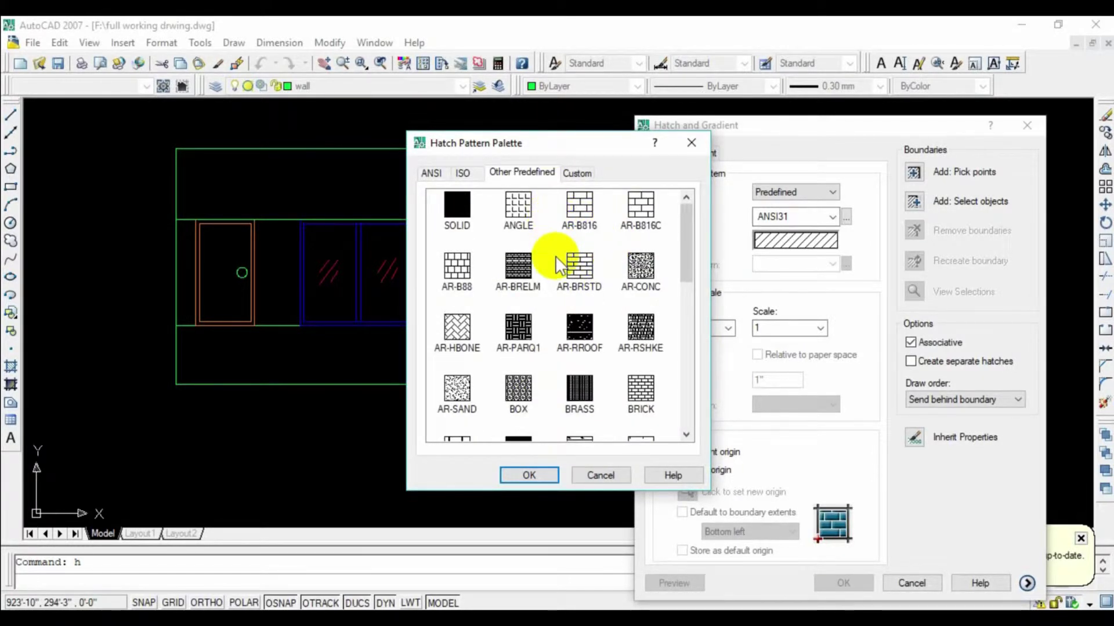
scroll(555, 256, down, 3)
scroll(555, 255, down, 4)
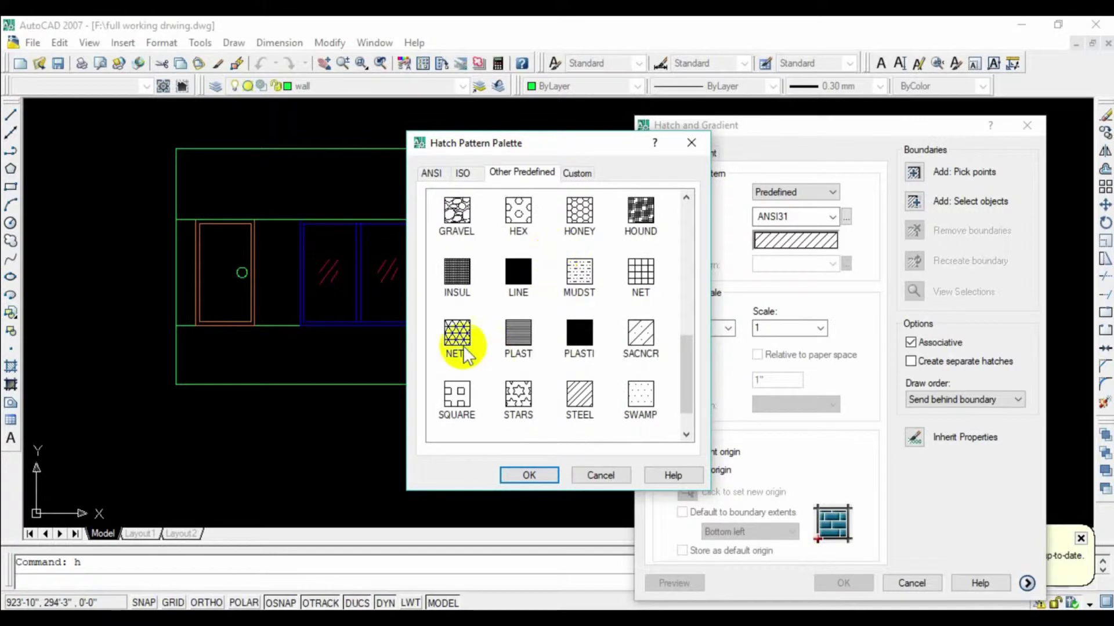
double_click(464, 350)
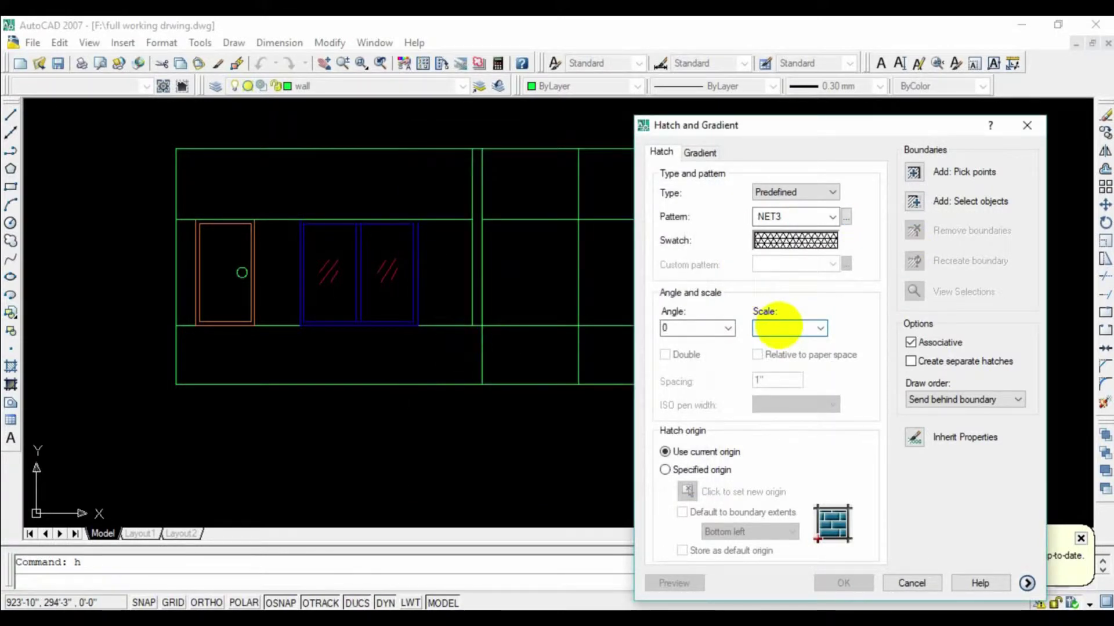
click(782, 325)
text(50)
Pick the lower-left wall band and apply the NET3 hatch at scale 50.
click(909, 174)
click(323, 335)
key(Return)
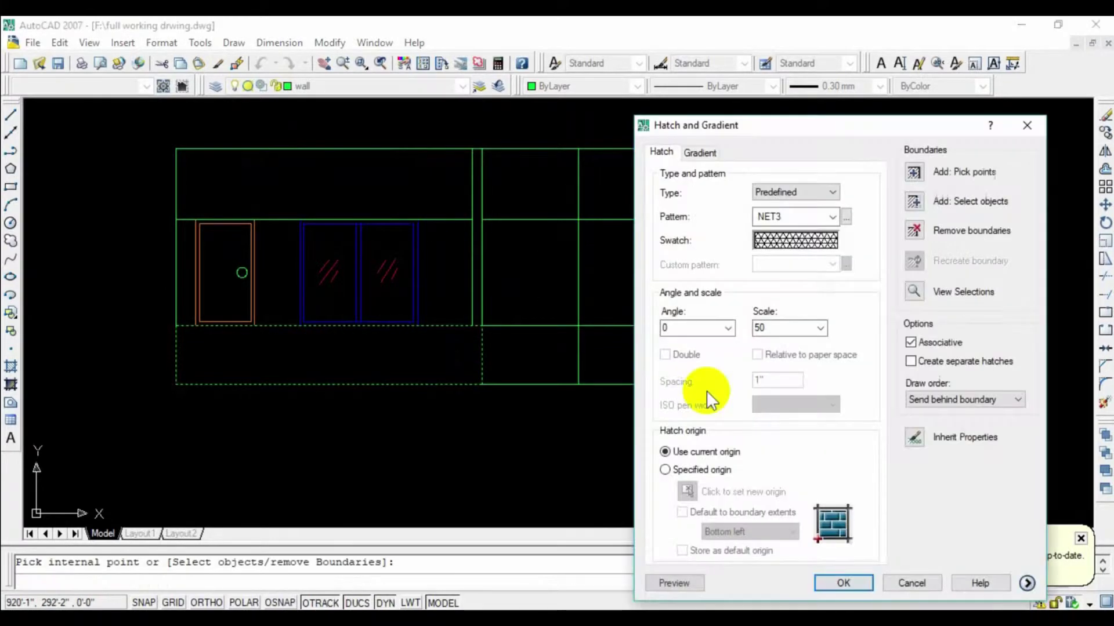
click(833, 581)
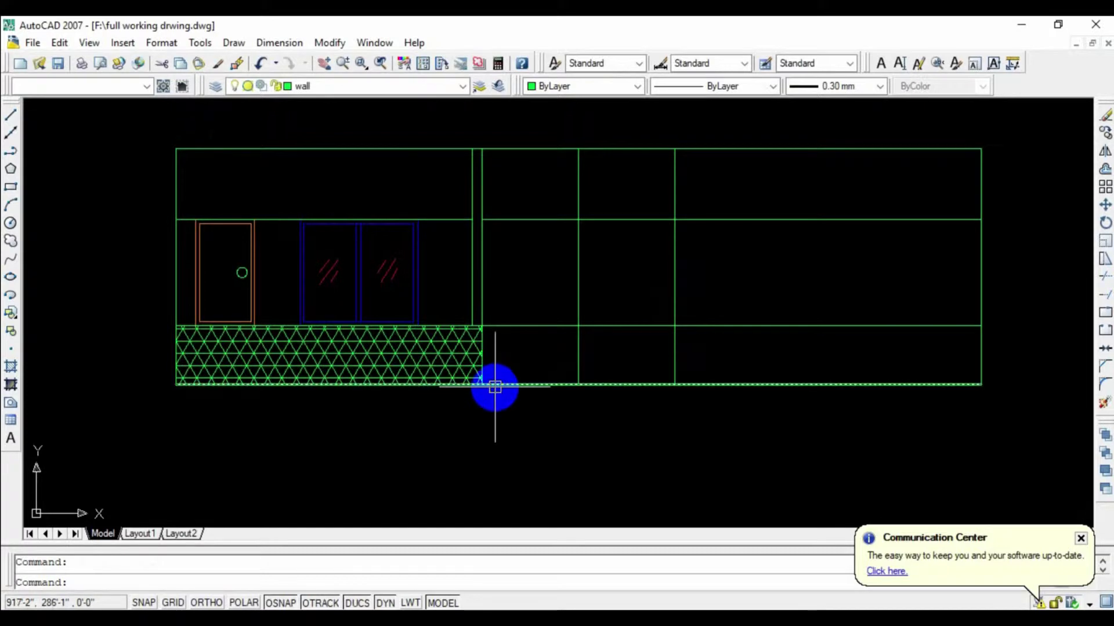
Offset the wall line 2 units beside the hatched band's right end.
scroll(374, 274, down, 2)
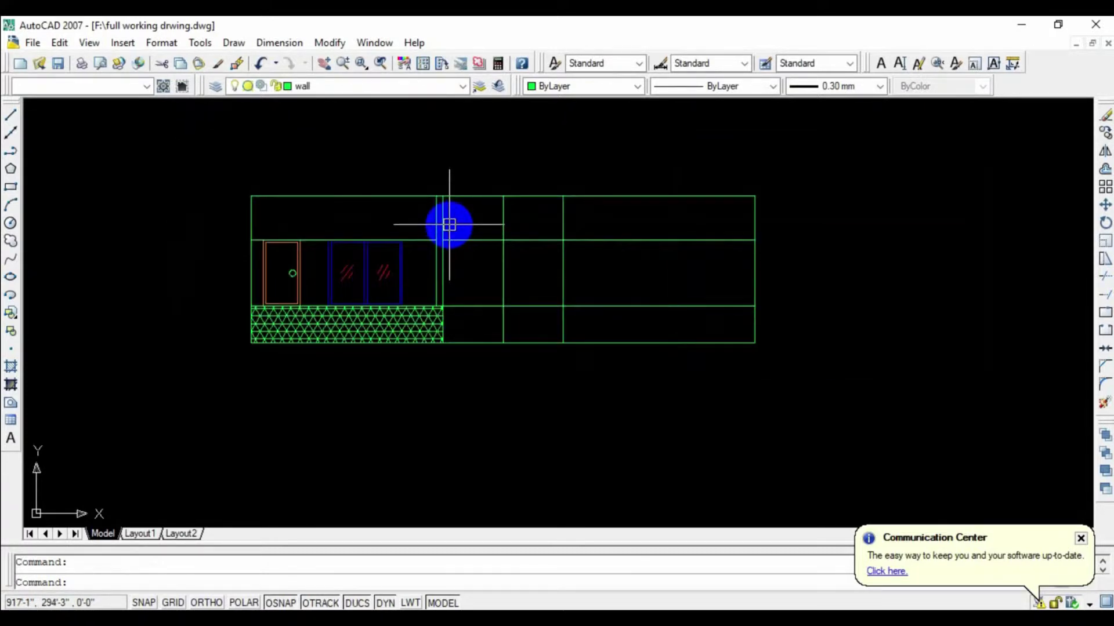
scroll(463, 279, up, 3)
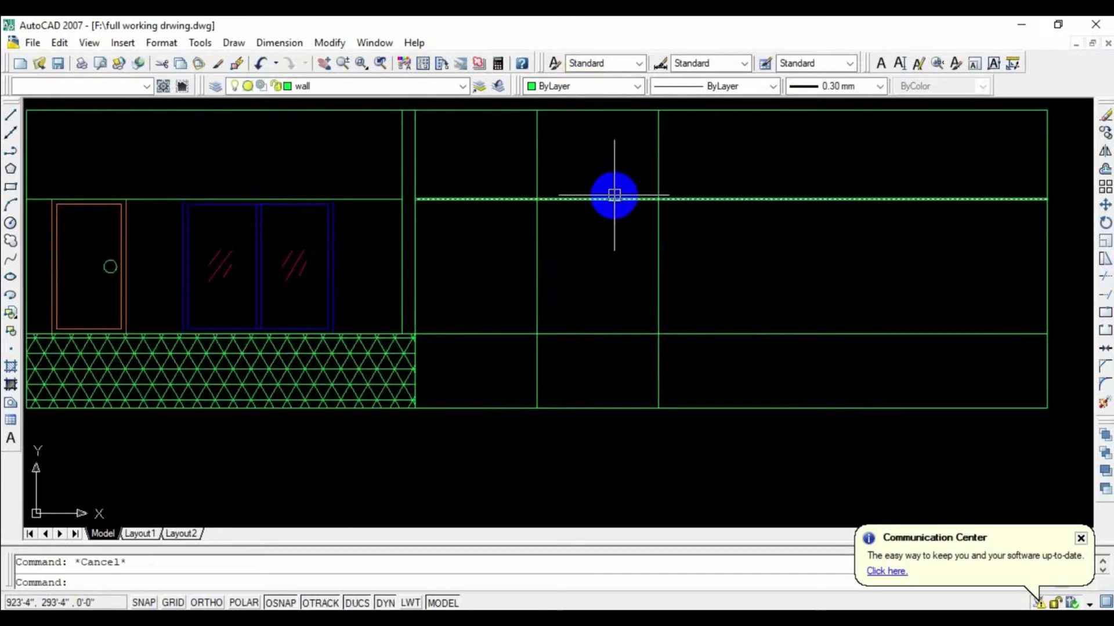
text(o)
key(Return)
key(Return)
click(413, 169)
click(689, 232)
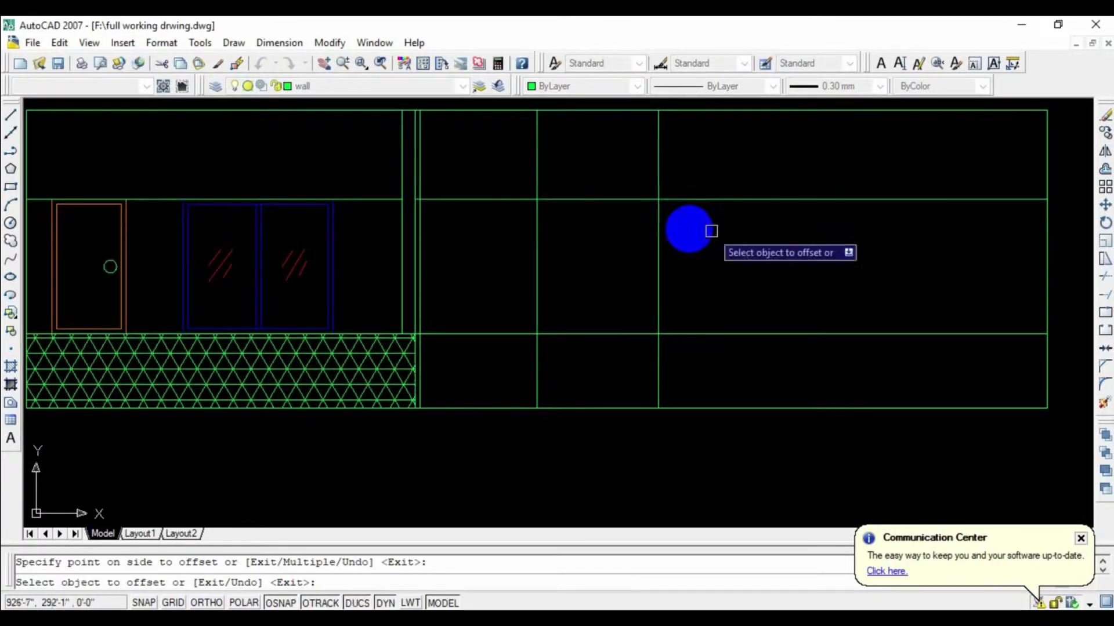
click(659, 182)
key(Escape)
Start and cancel a trim, then begin a linear dimension from the Dimension menu.
scroll(428, 224, up, 2)
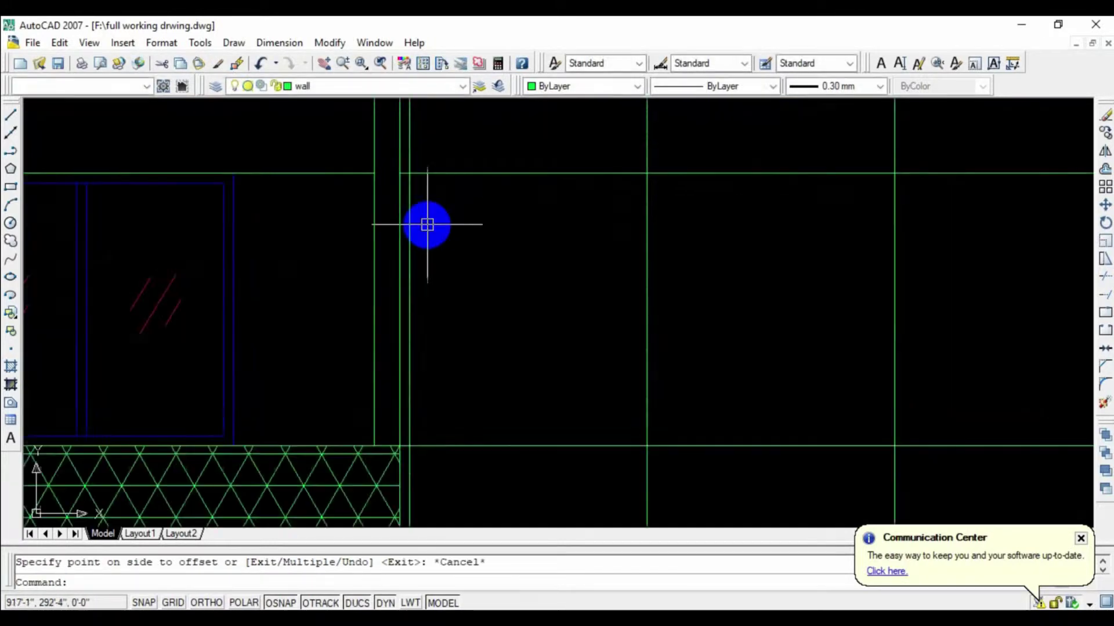
text(r)
key(Return)
key(Return)
scroll(355, 164, up, 2)
scroll(415, 363, down, 2)
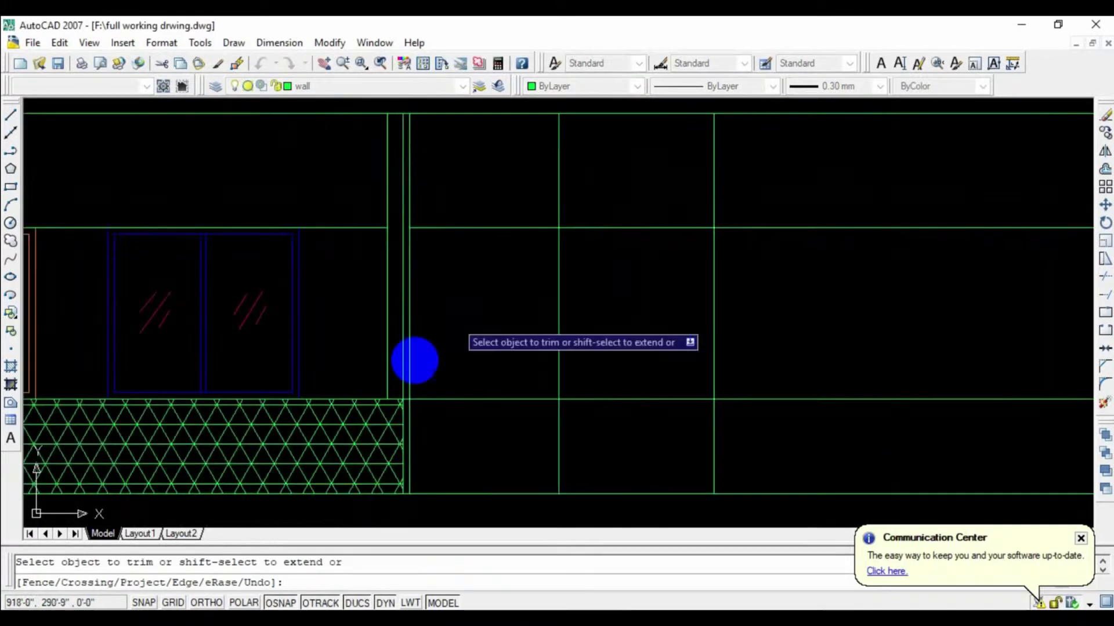
scroll(382, 381, up, 2)
scroll(468, 373, down, 3)
scroll(330, 311, down, 2)
scroll(294, 273, down, 2)
scroll(294, 273, down, 3)
scroll(203, 222, up, 5)
scroll(96, 225, up, 2)
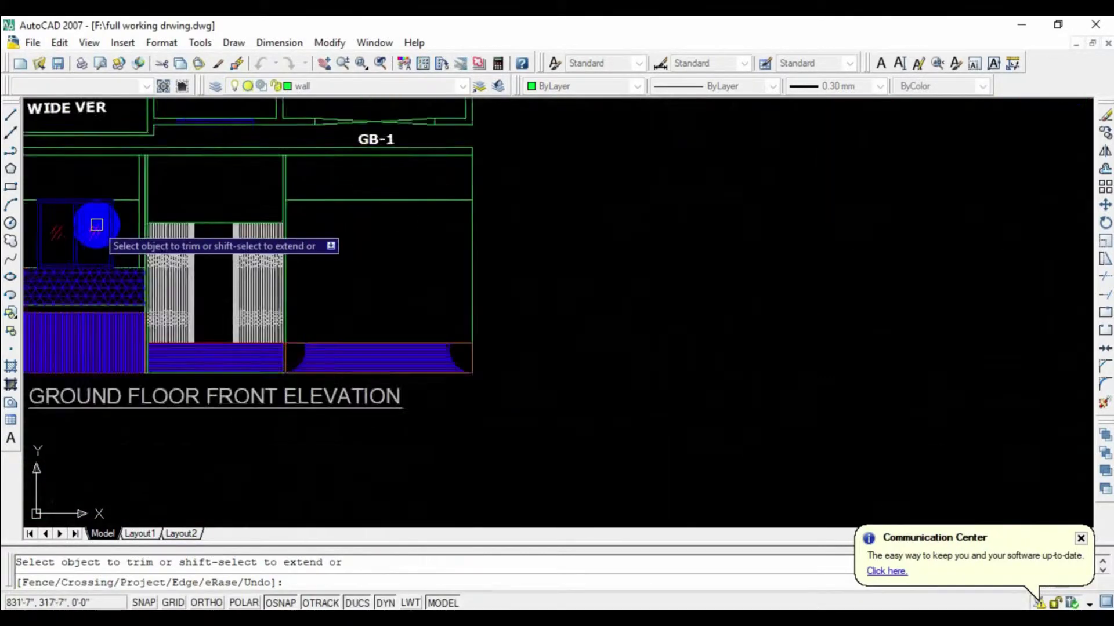
scroll(99, 223, up, 2)
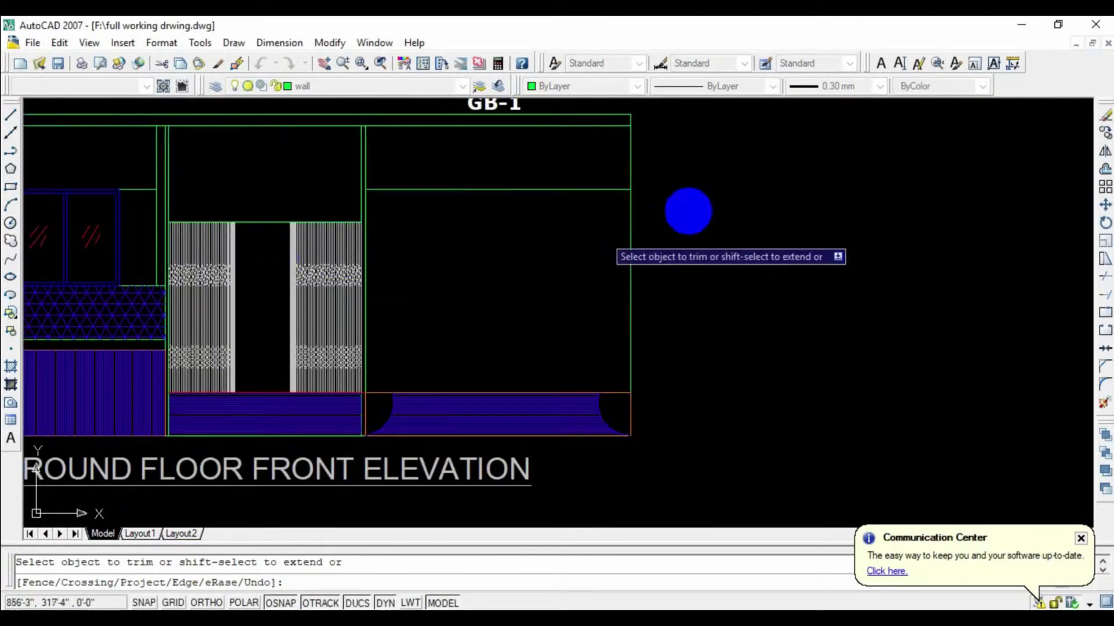
scroll(689, 211, down, 5)
key(Escape)
click(280, 42)
click(330, 87)
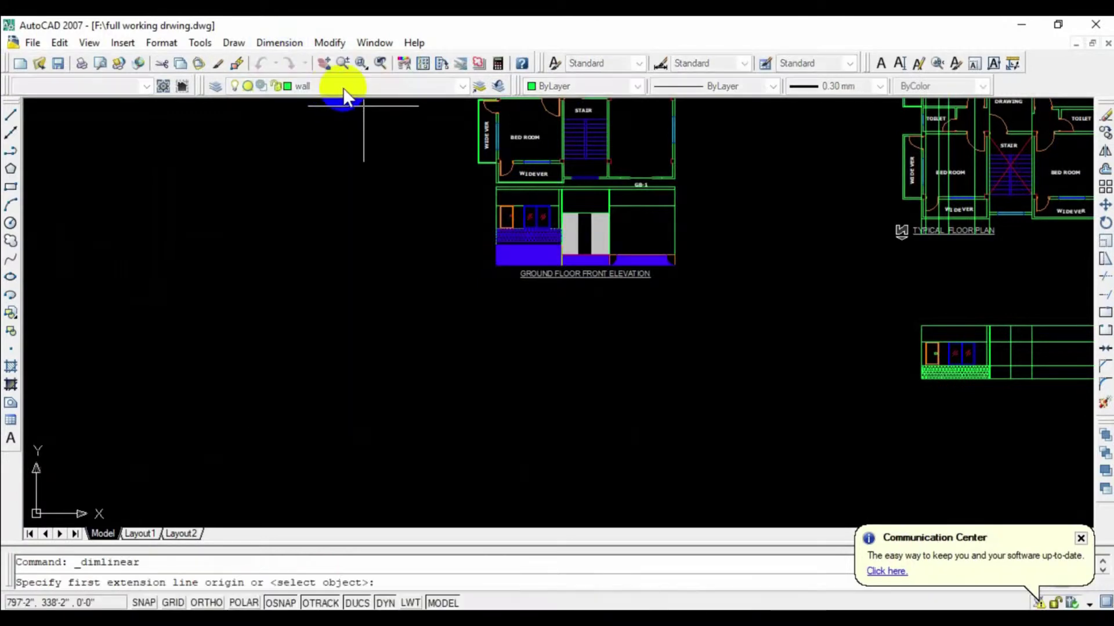
Trim the top and bottom lines across the stair bay.
scroll(574, 313, down, 4)
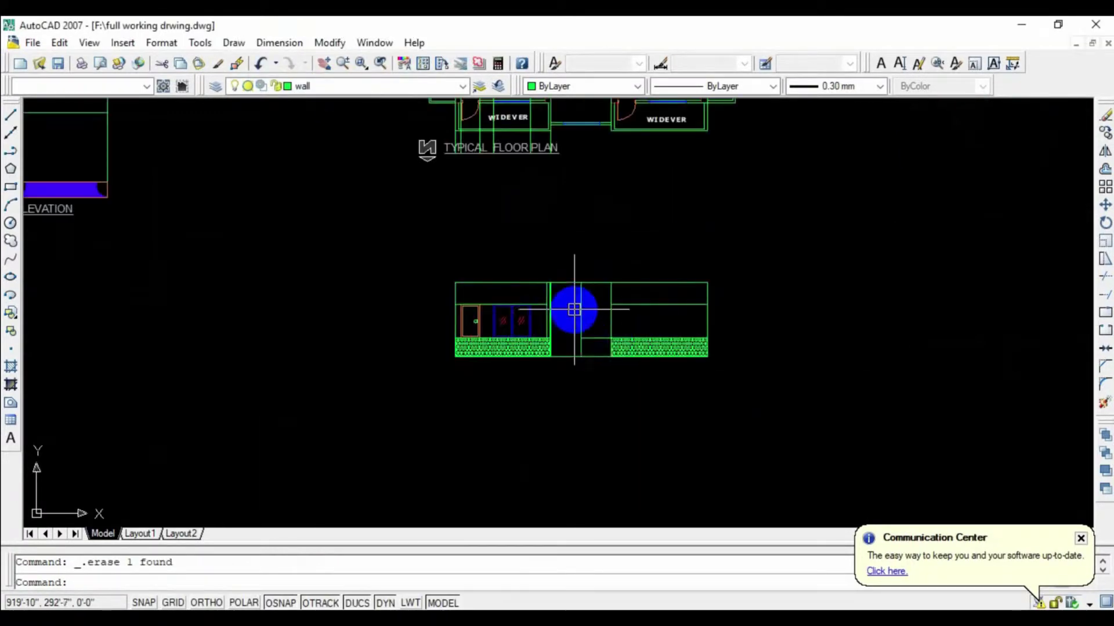
scroll(718, 361, up, 3)
click(874, 202)
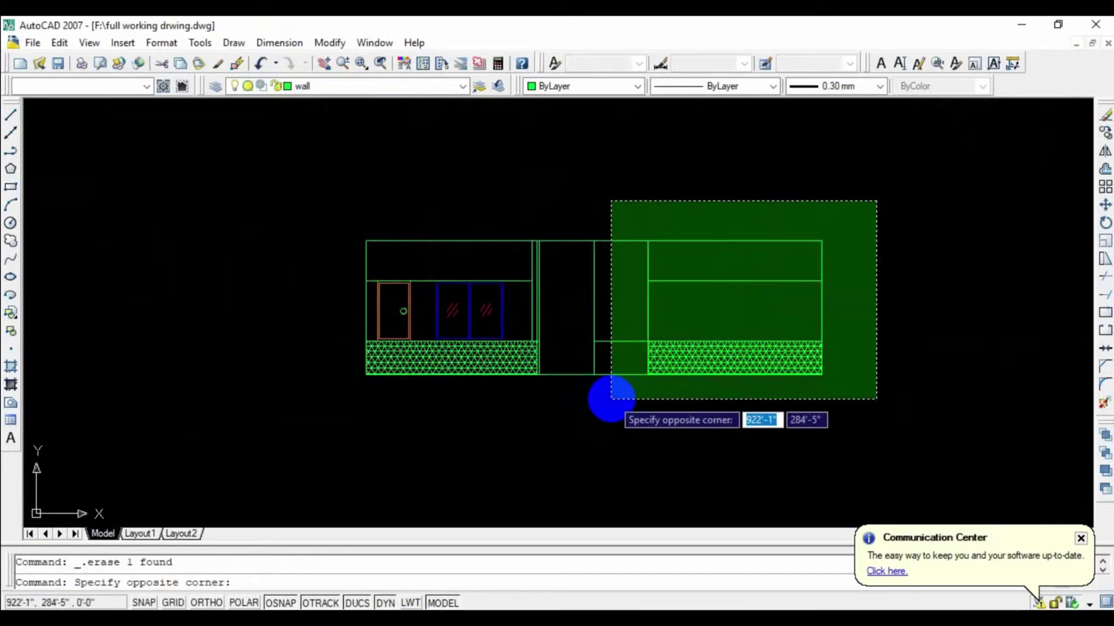
click(612, 398)
key(Escape)
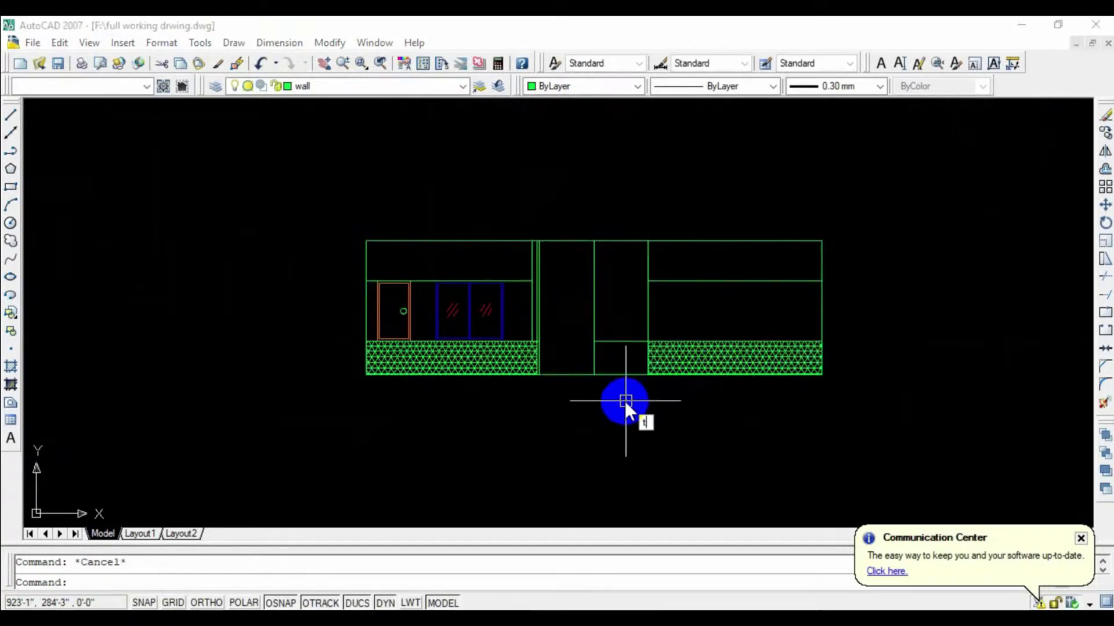
text(r)
key(Return)
key(Return)
click(613, 241)
click(609, 374)
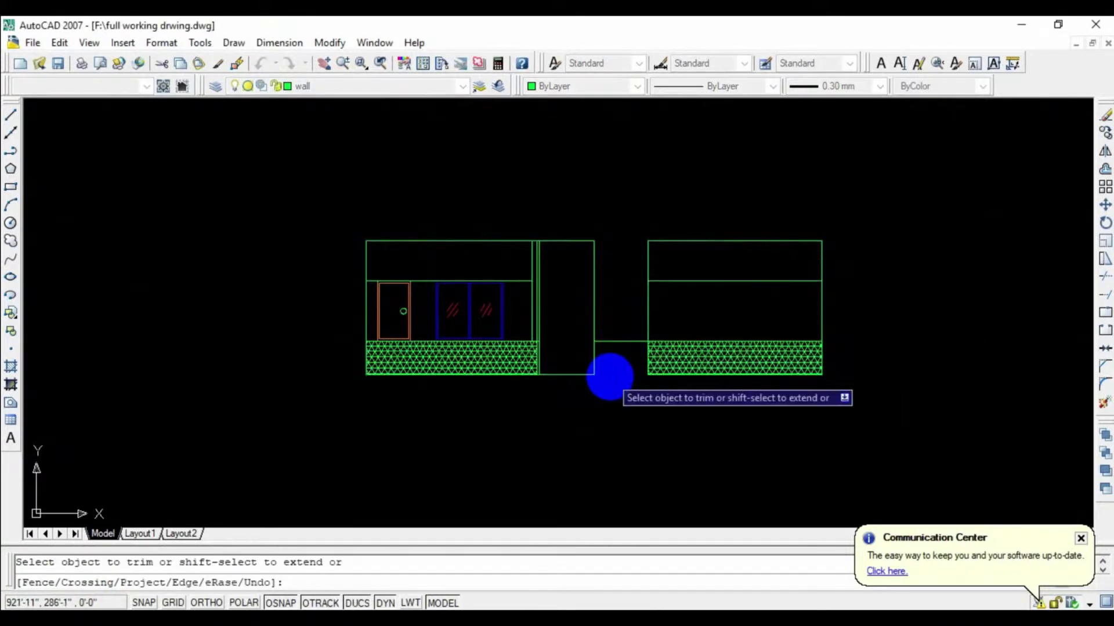
key(Escape)
Delete the right-hand hatched wall block, then select the left block and stair bay.
click(877, 196)
click(588, 439)
key(Delete)
click(711, 191)
click(284, 464)
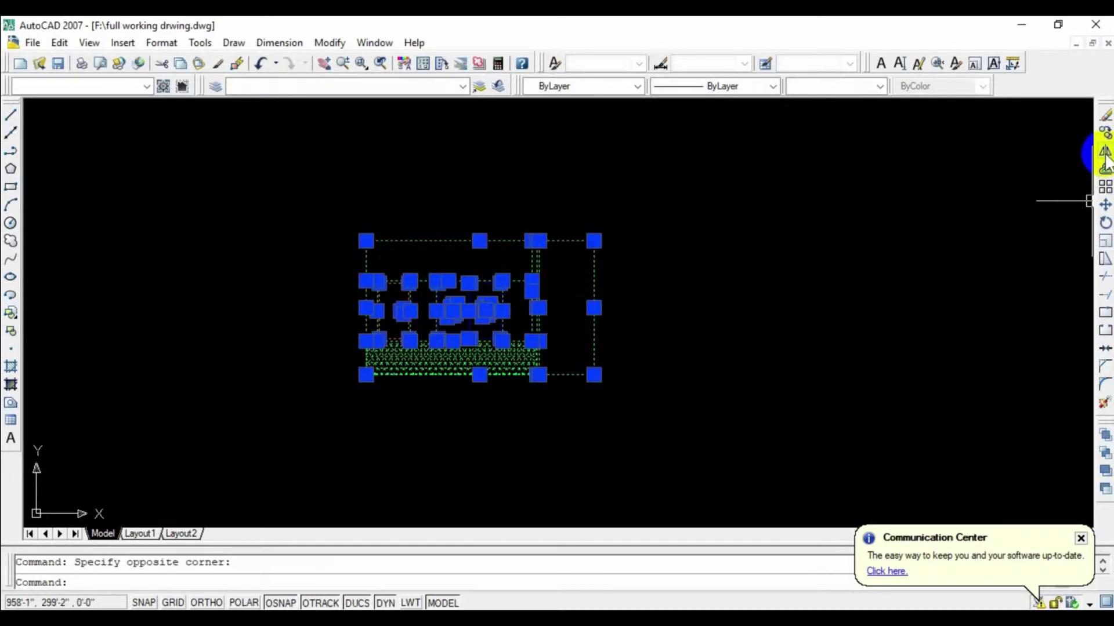
Mirror the left block about the stair centre line, keeping the originals.
click(1105, 152)
click(594, 241)
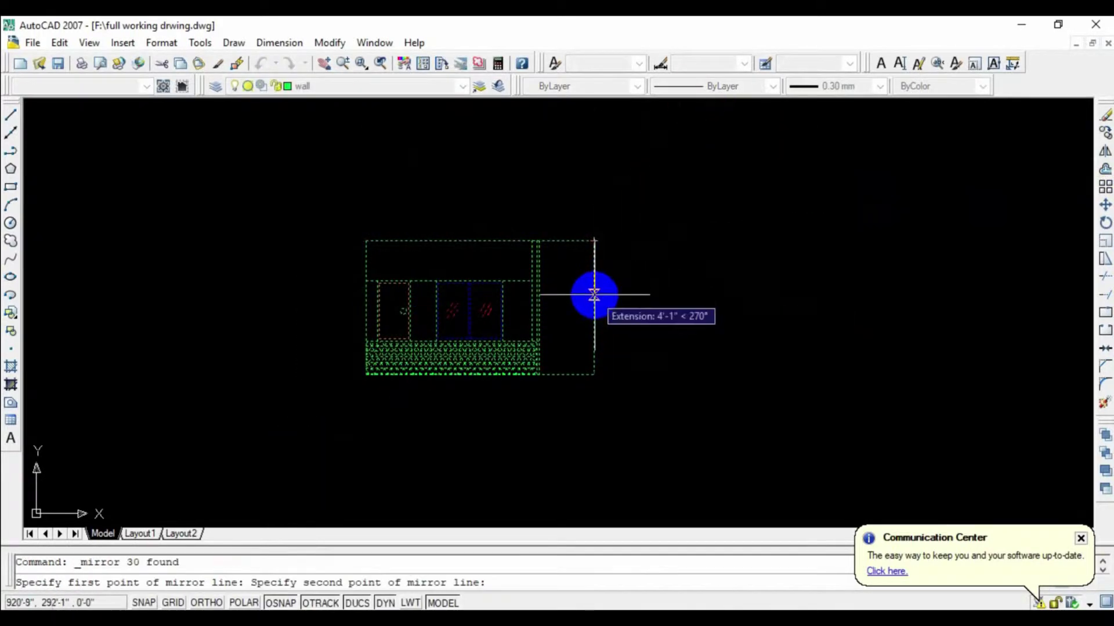
click(593, 376)
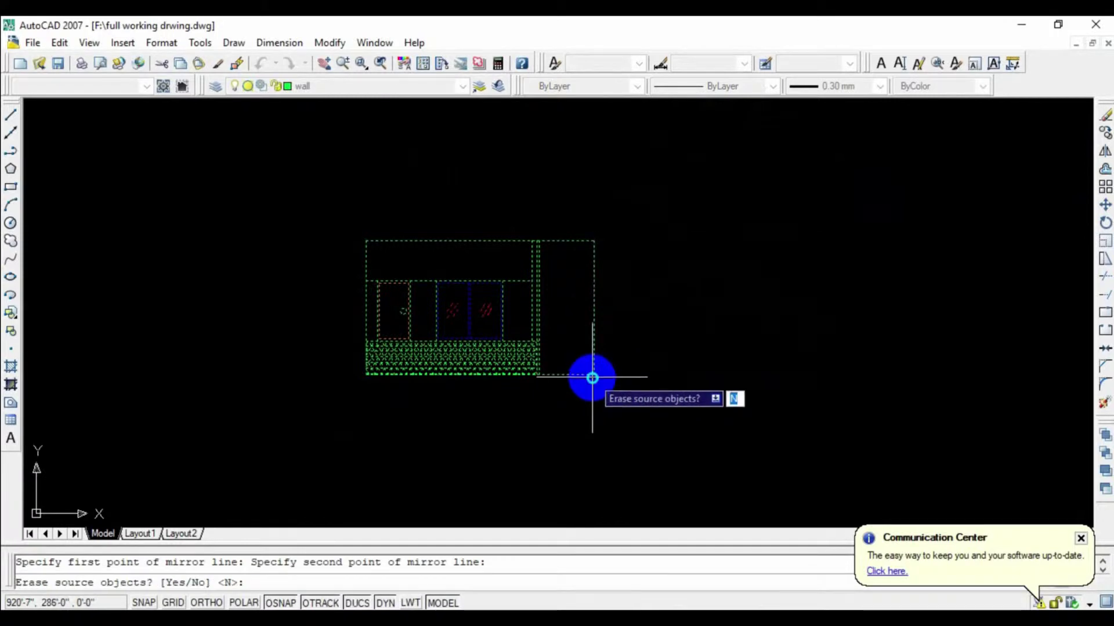
right_click(592, 378)
click(629, 386)
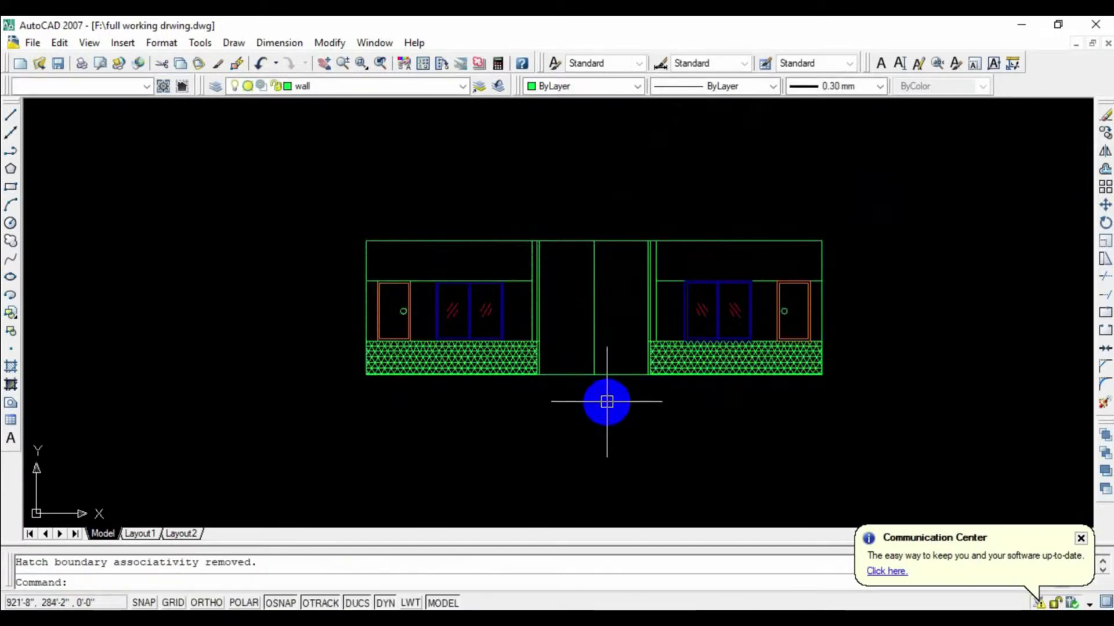
Delete the duplicate stair centre line.
scroll(597, 361, up, 1)
scroll(598, 331, up, 2)
click(598, 331)
key(Delete)
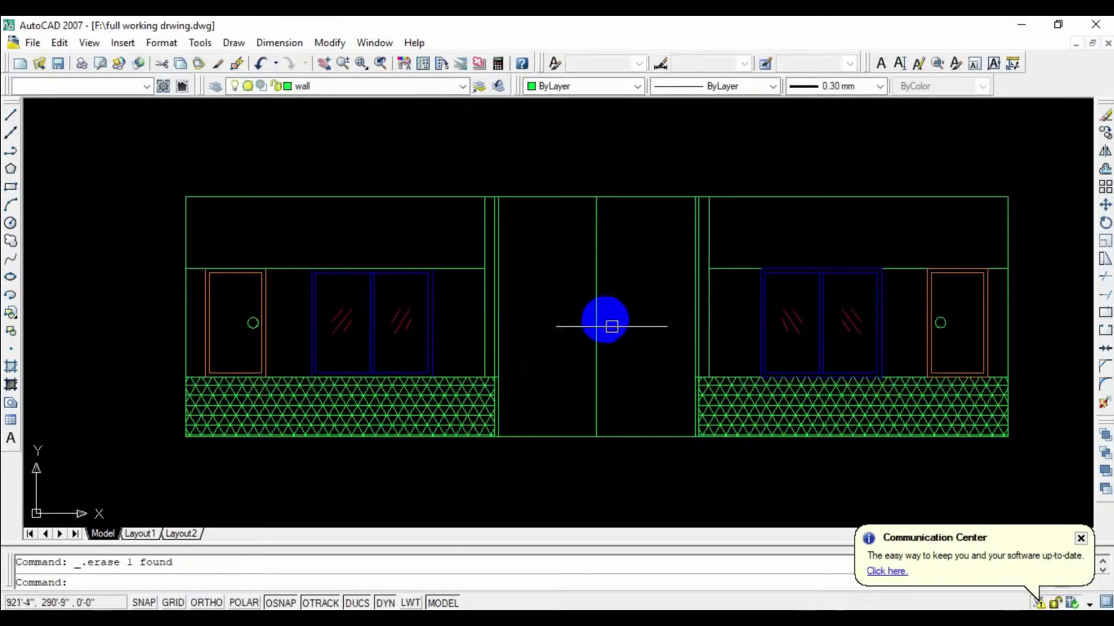
scroll(605, 322, down, 2)
scroll(706, 384, up, 6)
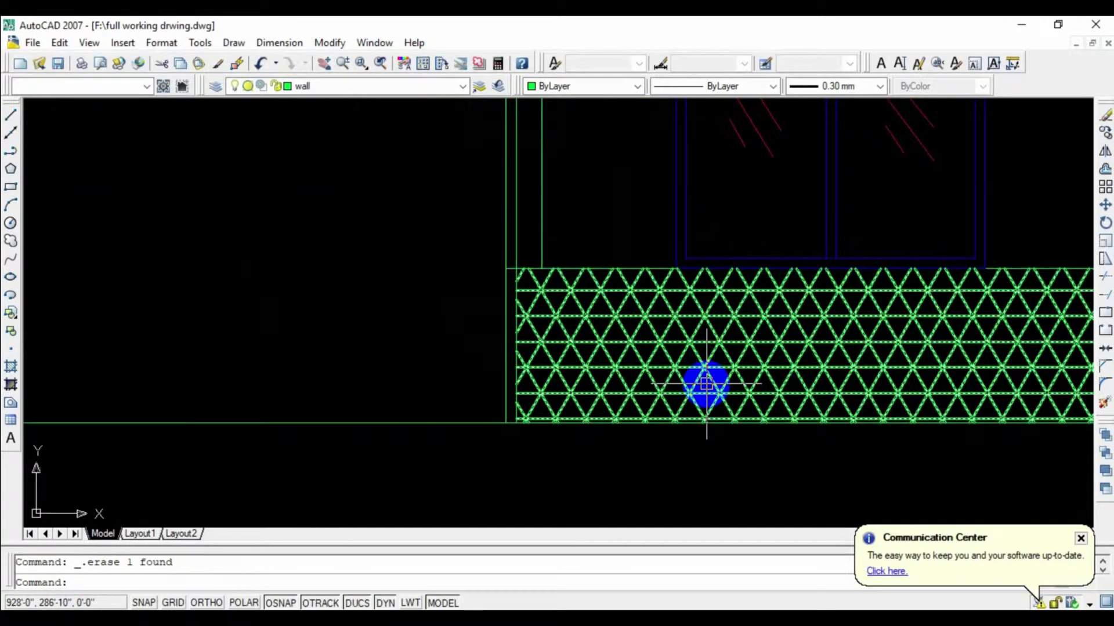
Delete the top wall segment over the stair and extend the top wall line to the right wall.
scroll(705, 406, down, 5)
scroll(410, 194, up, 1)
click(555, 225)
key(Delete)
scroll(486, 250, down, 2)
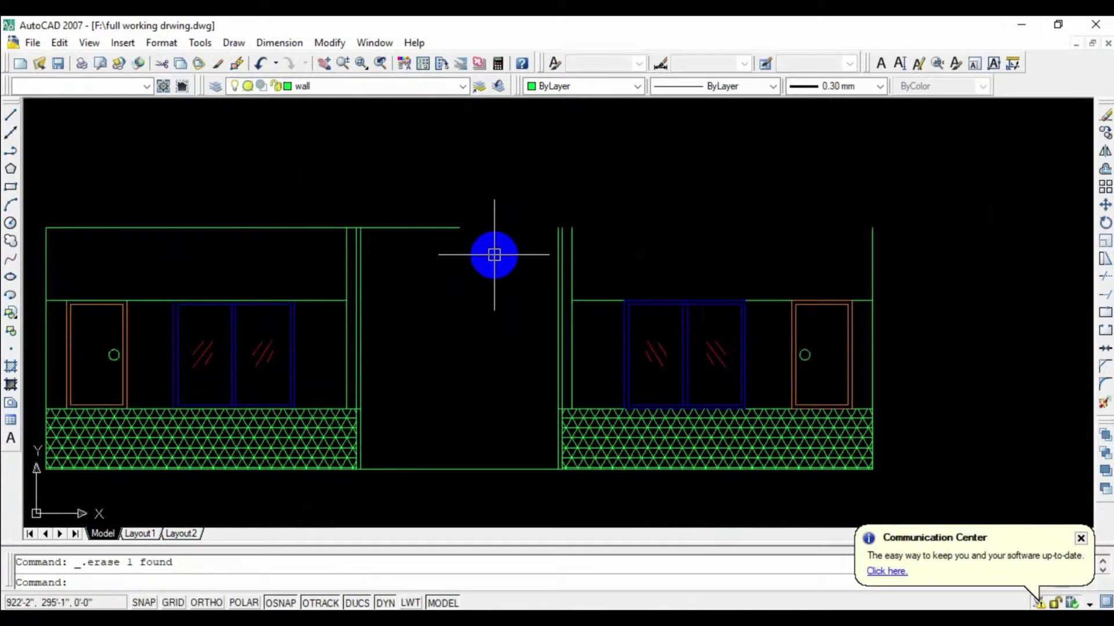
key(Return)
key(Return)
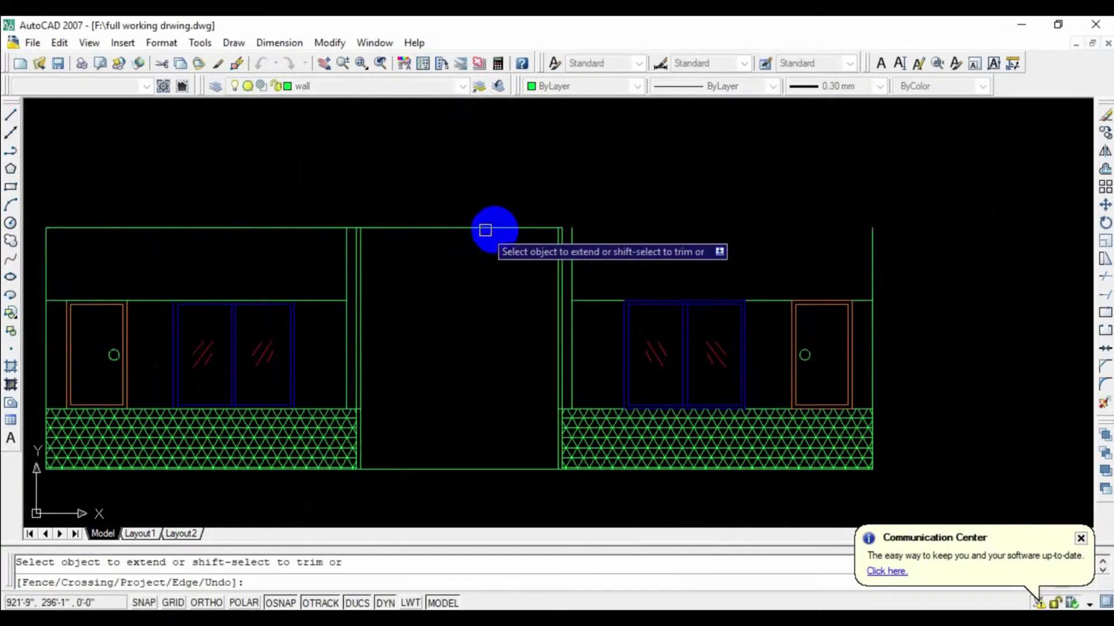
click(510, 228)
scroll(547, 228, down, 3)
key(Escape)
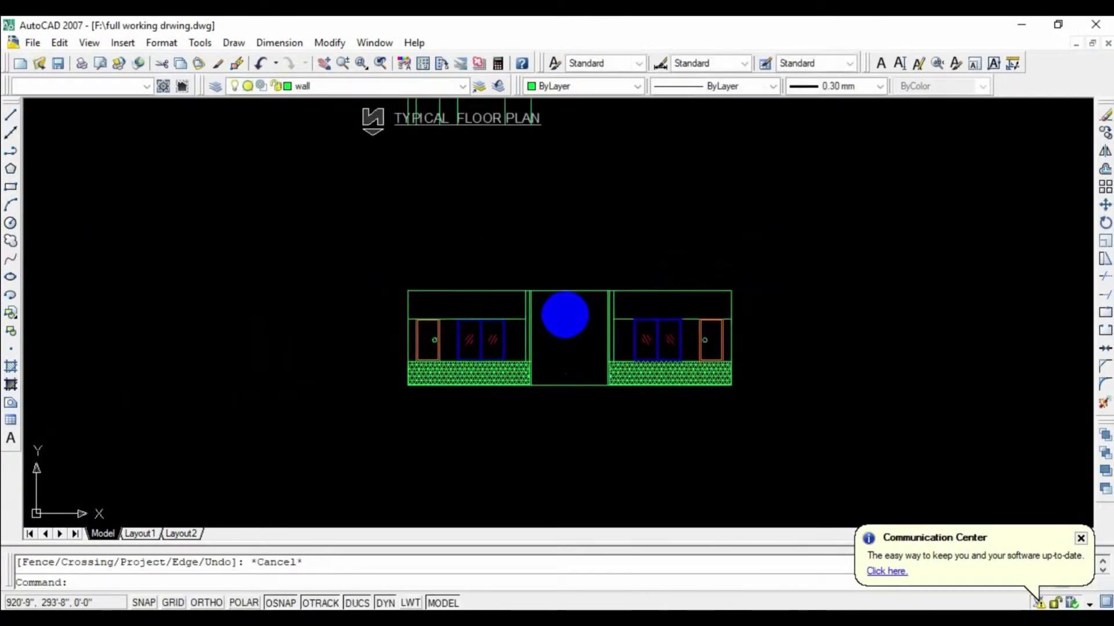
Start a 5-unit offset of the top wall line, then cancel it.
text(o)
key(Return)
text(5)
key(Return)
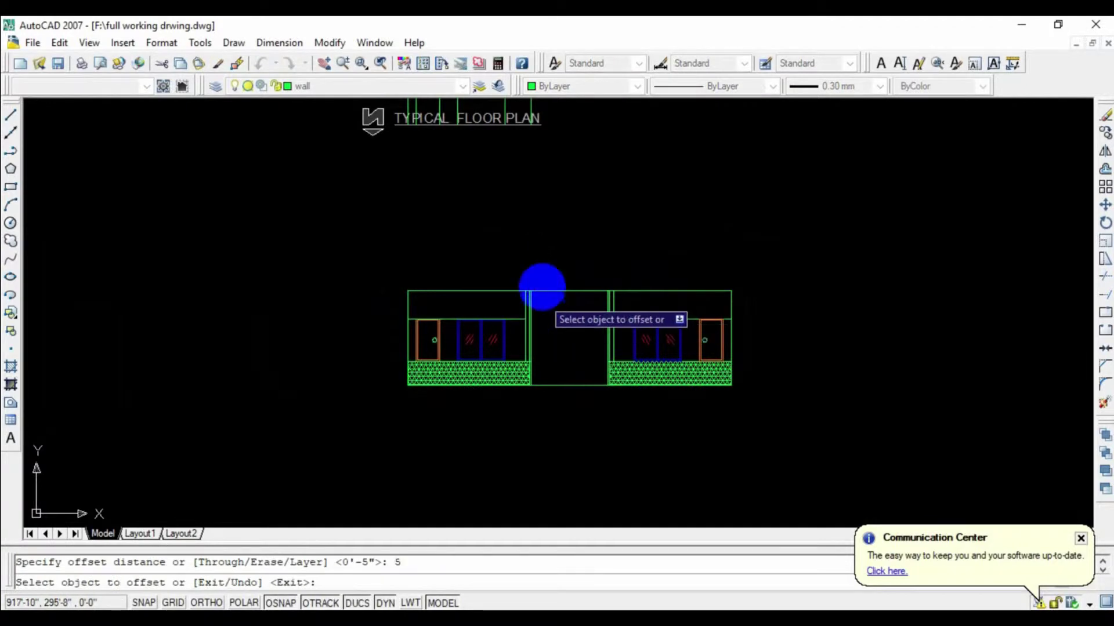
click(553, 288)
scroll(708, 298, up, 2)
scroll(771, 291, up, 3)
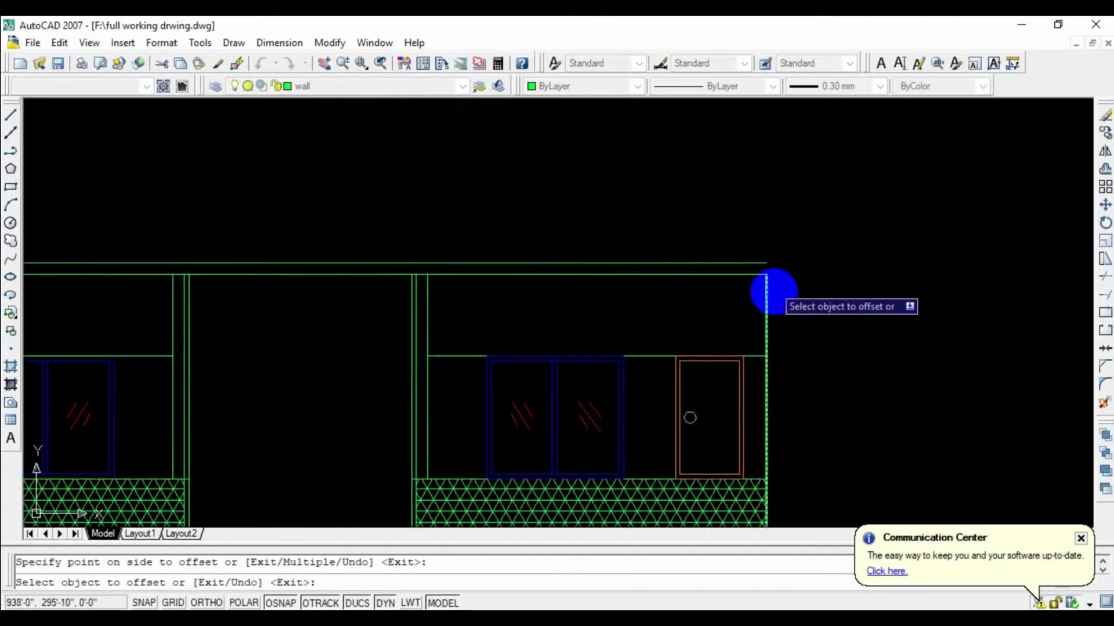
key(Escape)
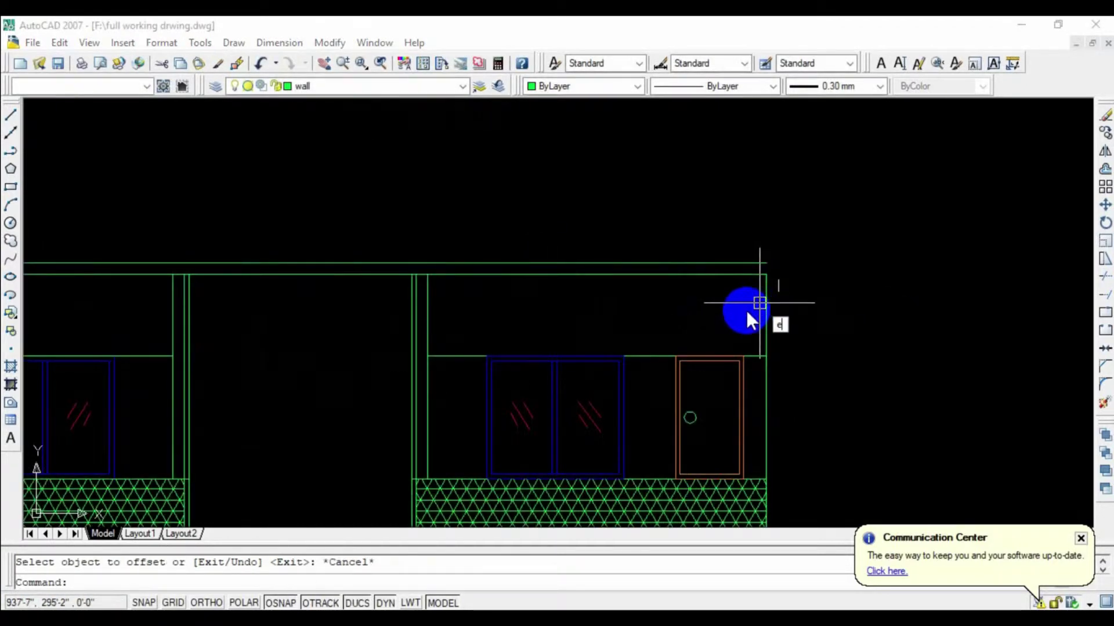
Begin another extend pass on the elevation outline and cancel it.
text(x)
key(Escape)
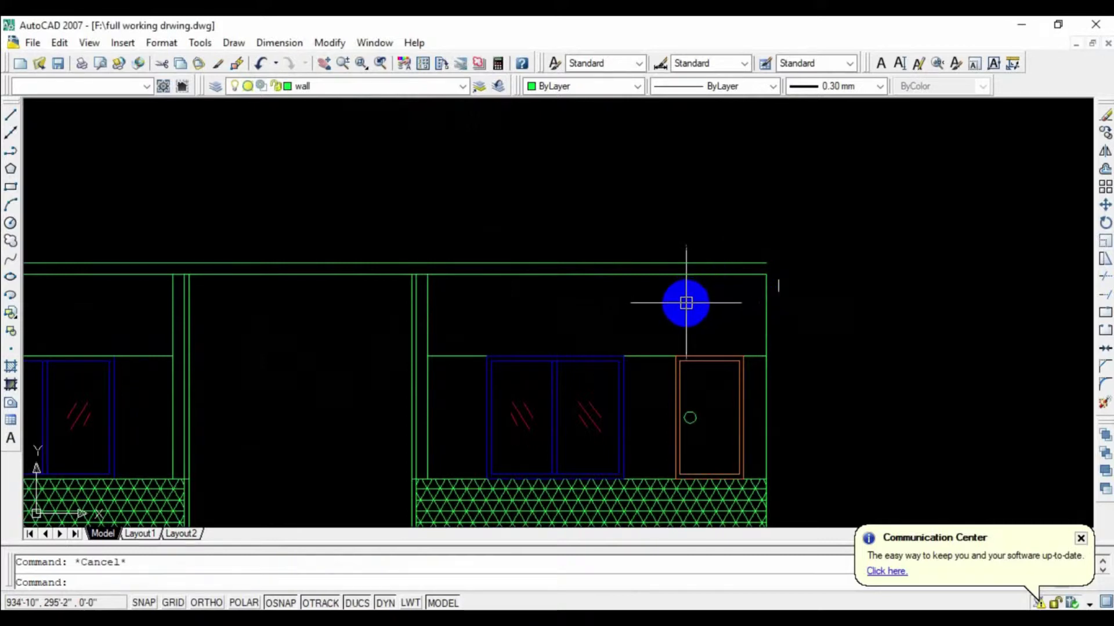
key(Return)
scroll(638, 296, down, 5)
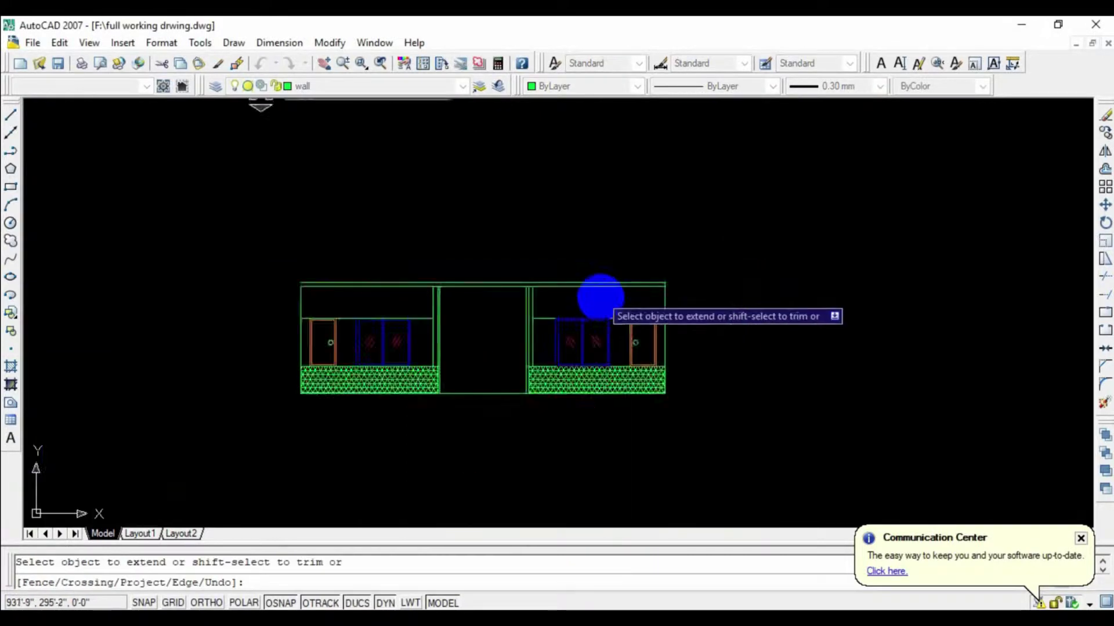
scroll(333, 264, up, 6)
scroll(348, 258, down, 5)
key(Escape)
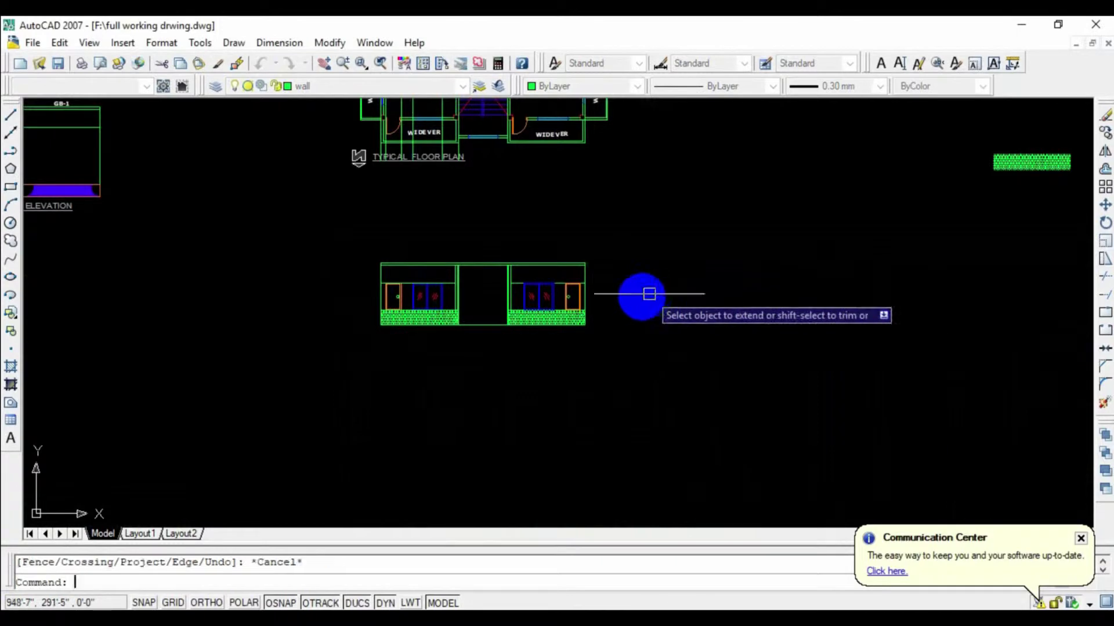
scroll(534, 296, up, 4)
scroll(581, 310, up, 2)
scroll(581, 310, down, 4)
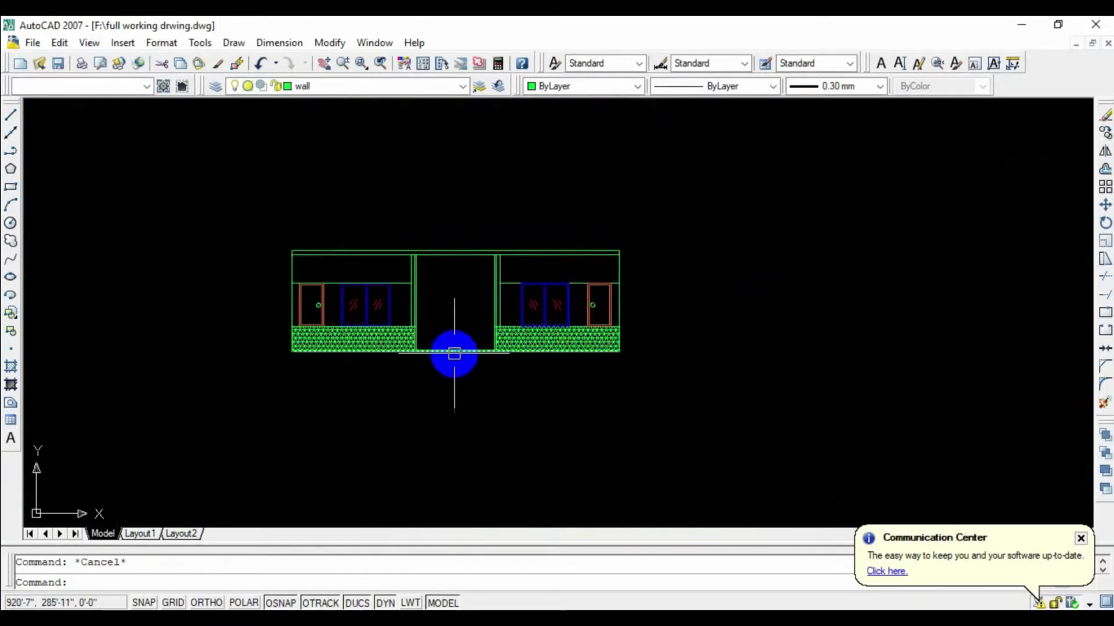
Delete the short bottom line under the stair tower and extend the base line to the right wall.
scroll(454, 354, up, 3)
scroll(400, 348, up, 5)
click(586, 348)
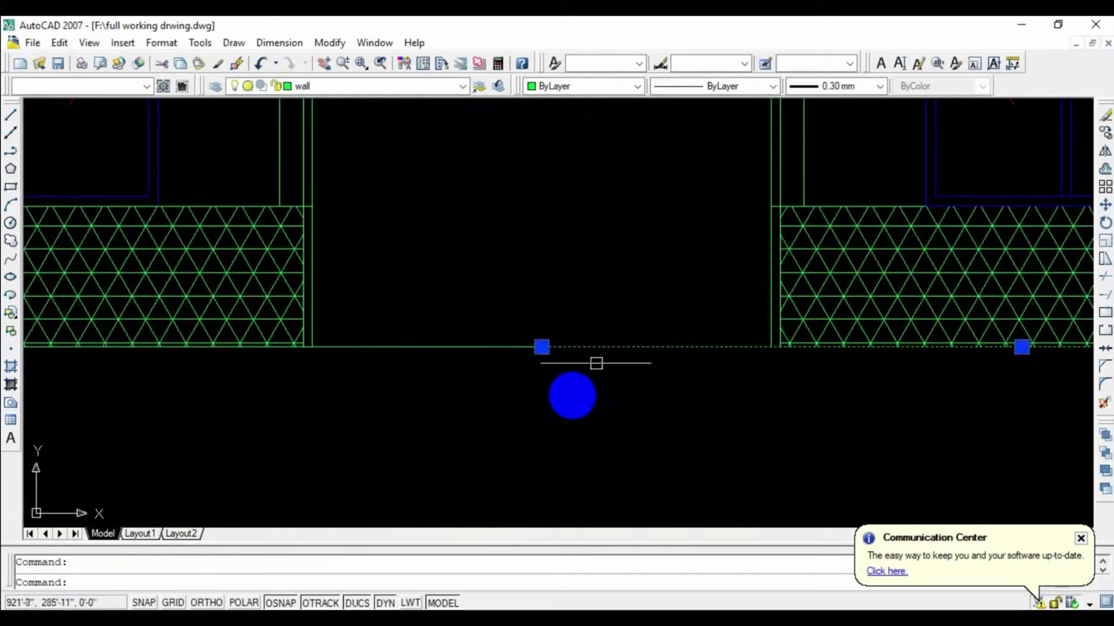
key(Delete)
scroll(568, 397, down, 1)
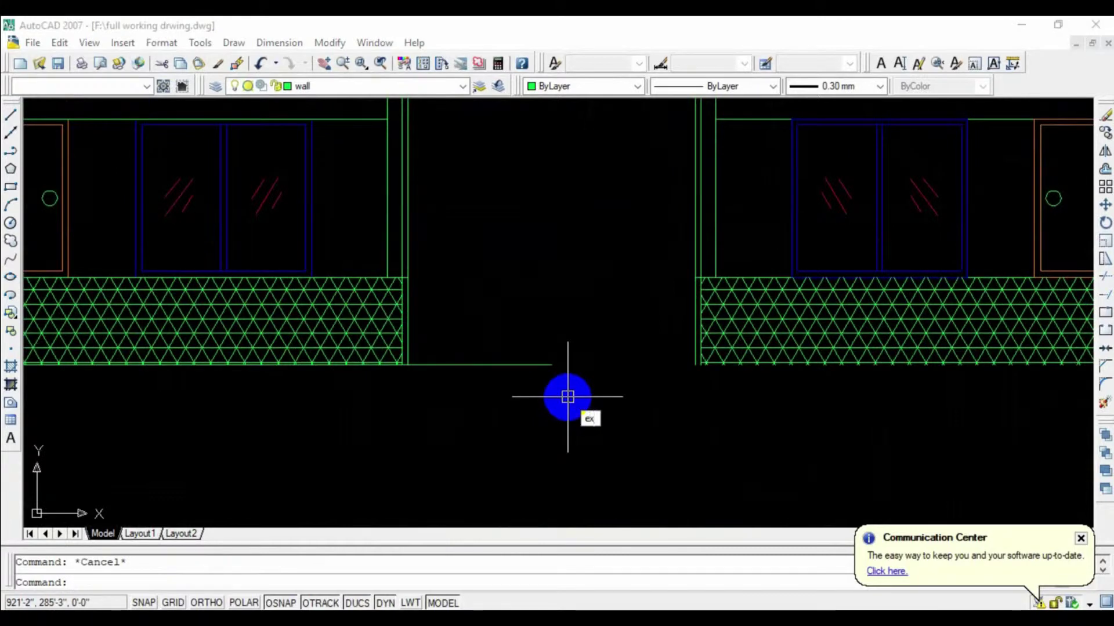
key(Return)
key(Return)
click(458, 365)
middle_drag(573, 382, 345, 341)
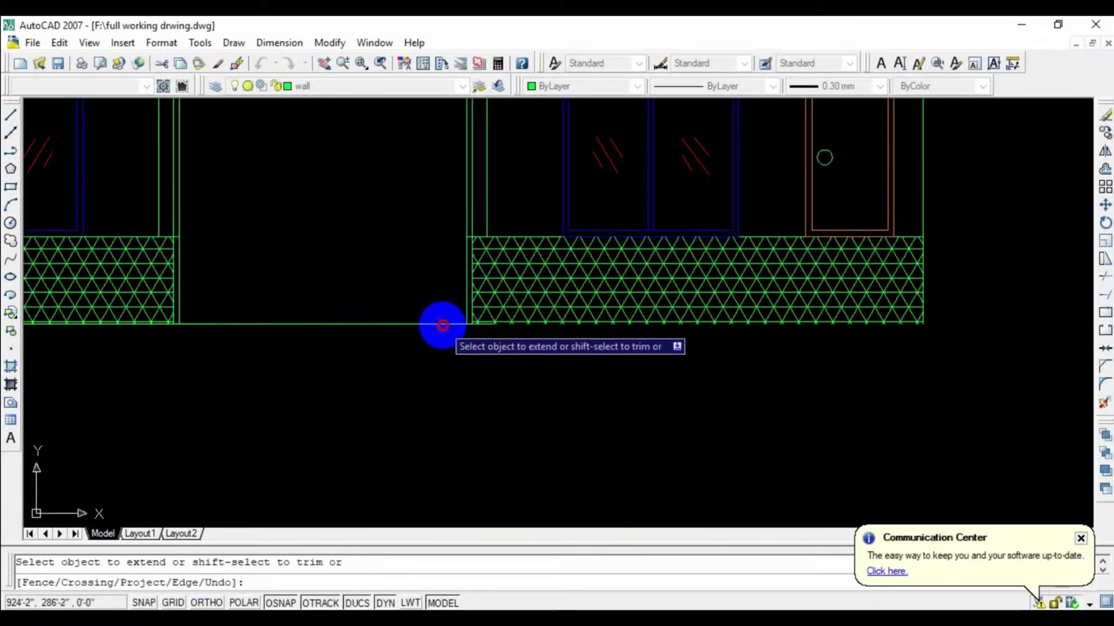
scroll(510, 331, up, 7)
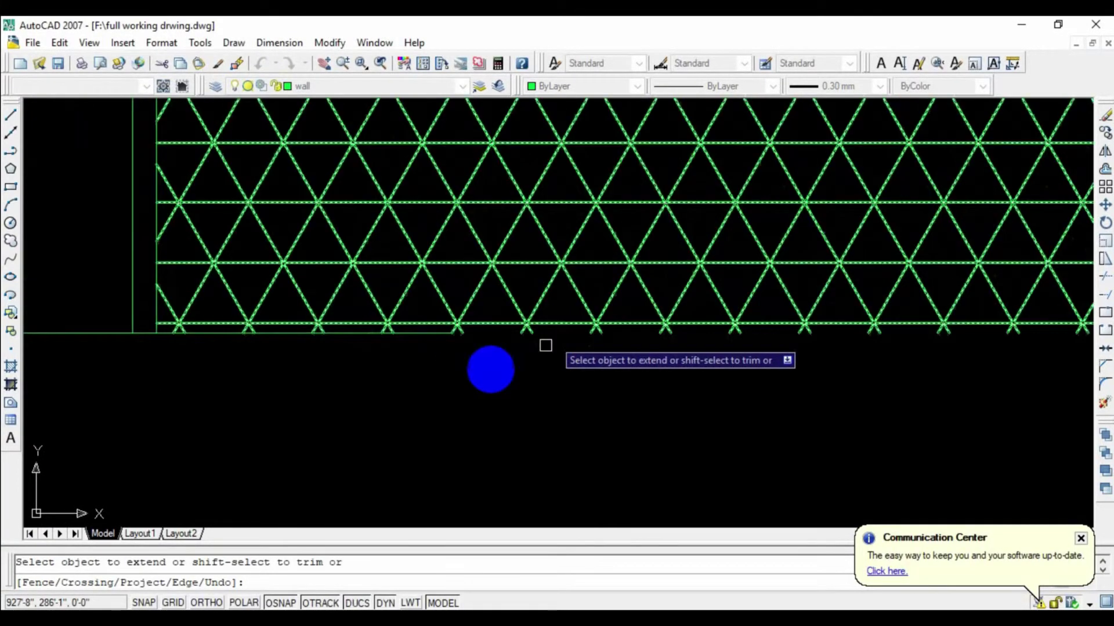
key(Escape)
Grip-stretch the hatch's bottom corner down onto the continuous base line.
click(452, 333)
scroll(898, 368, down, 2)
scroll(1037, 368, down, 2)
scroll(1039, 357, up, 5)
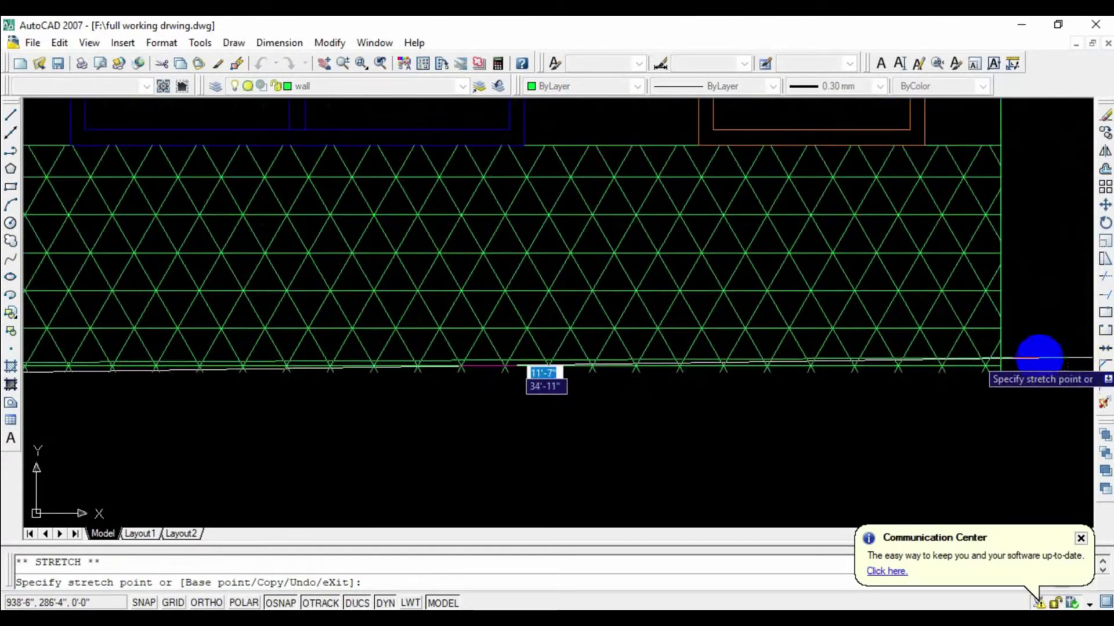
click(997, 374)
key(Escape)
scroll(758, 410, down, 5)
scroll(398, 256, down, 3)
mouse_move(398, 256)
middle_down()
mouse_move(375, 276)
mouse_move(367, 265)
middle_up()
scroll(438, 223, up, 4)
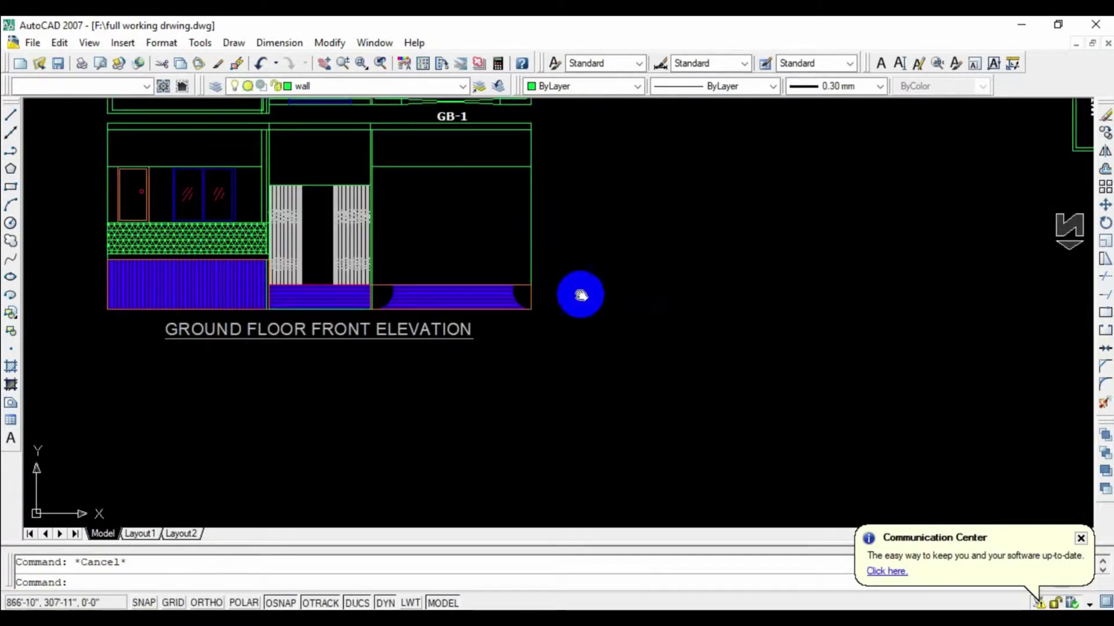
Copy the GROUND FLOOR FRONT ELEVATION title to below the new elevation.
middle_drag(580, 295, 443, 293)
scroll(443, 293, down, 2)
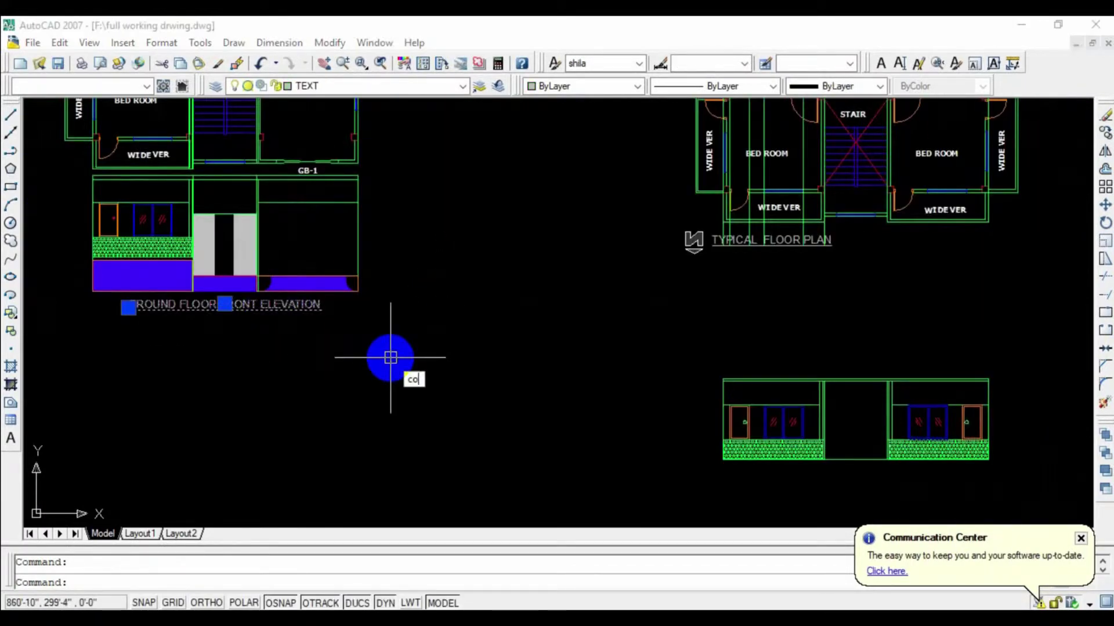
key(Return)
click(128, 307)
middle_drag(708, 468, 472, 340)
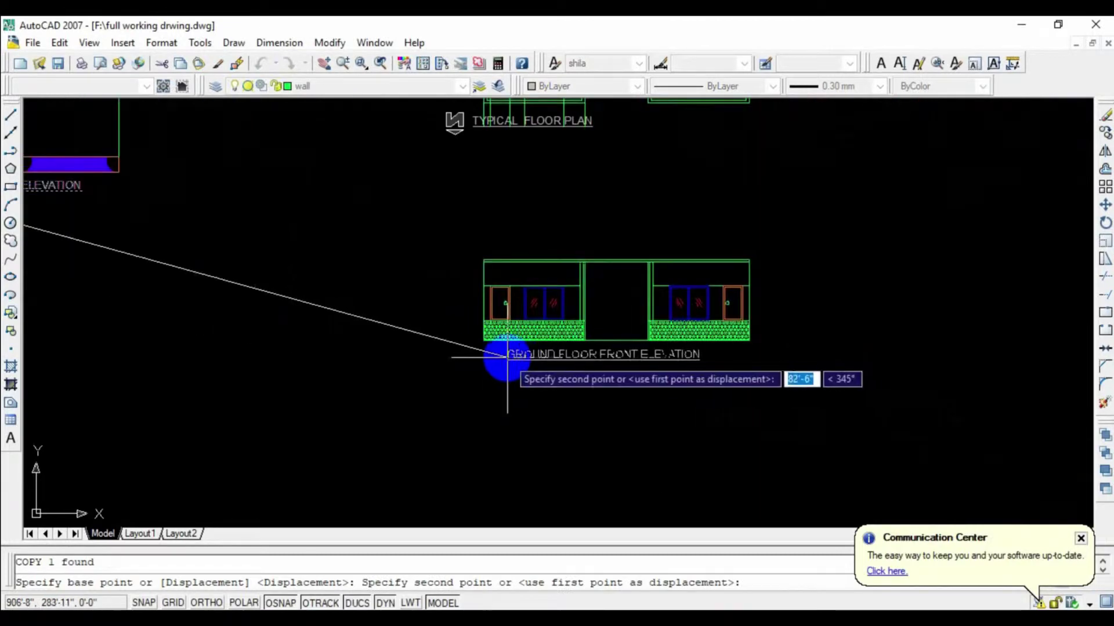
click(508, 357)
key(Escape)
scroll(583, 365, up, 3)
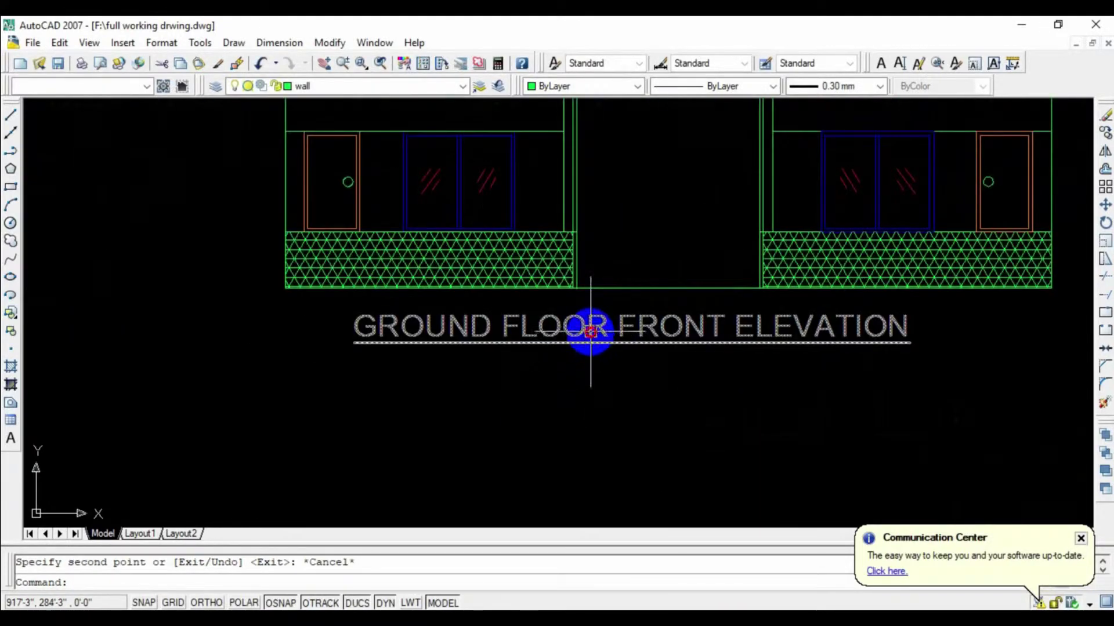
Change the copied title to read TYPICAL FLOOR FRONT ELEVATION and save the drawing.
double_click(493, 324)
click(494, 325)
key(BackSpace)
key(BackSpace)
key(BackSpace)
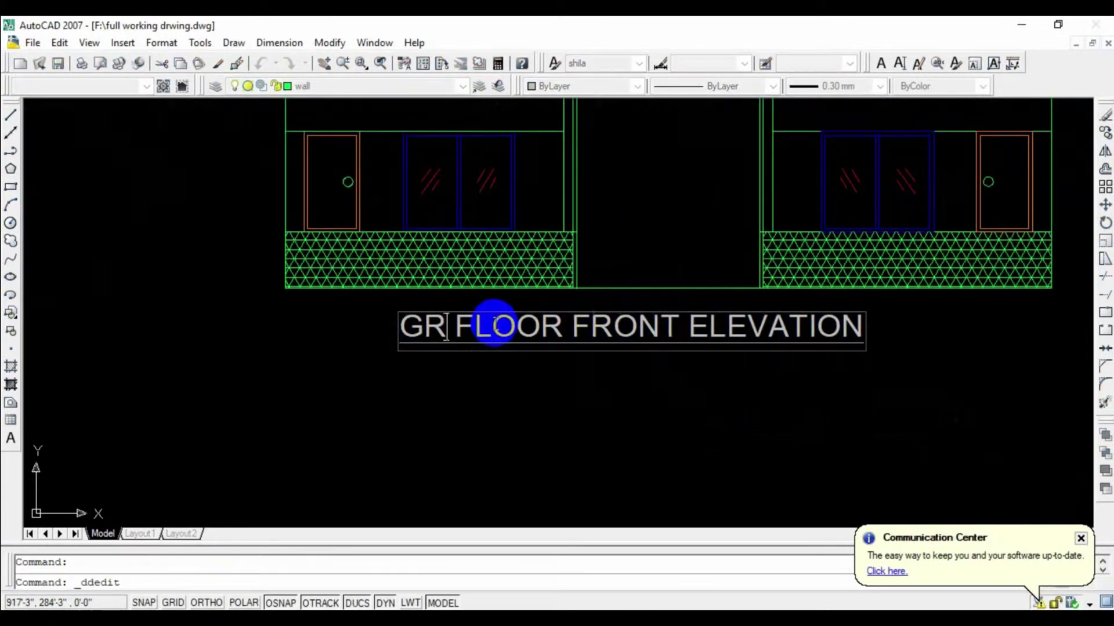
key(BackSpace)
key(BackSpace)
scroll(591, 401, down, 3)
scroll(591, 401, down, 2)
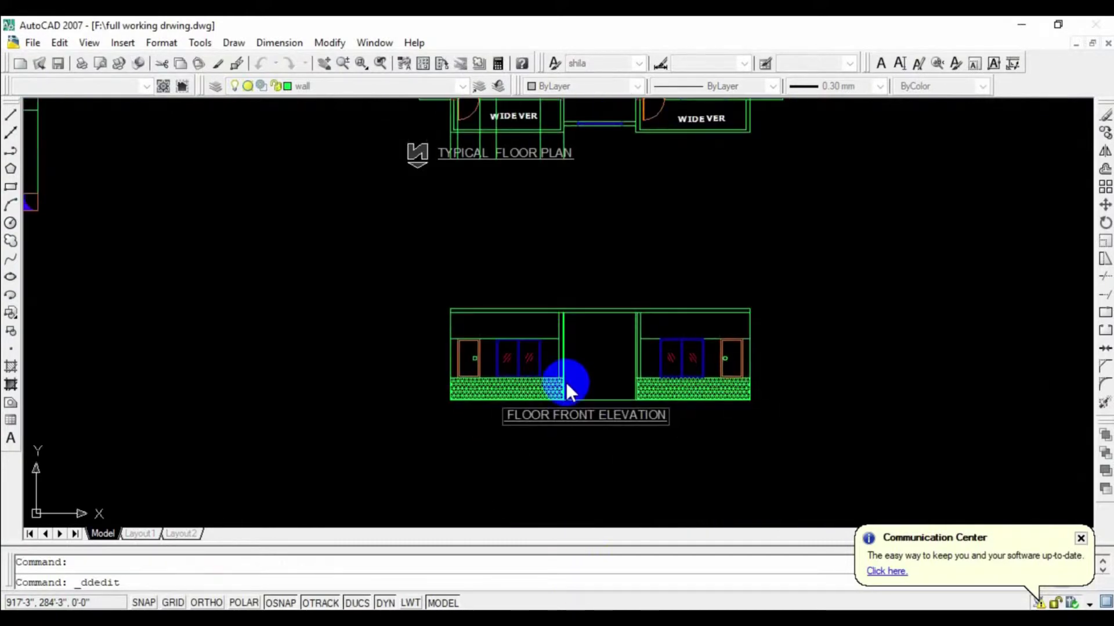
text(TYPICAL)
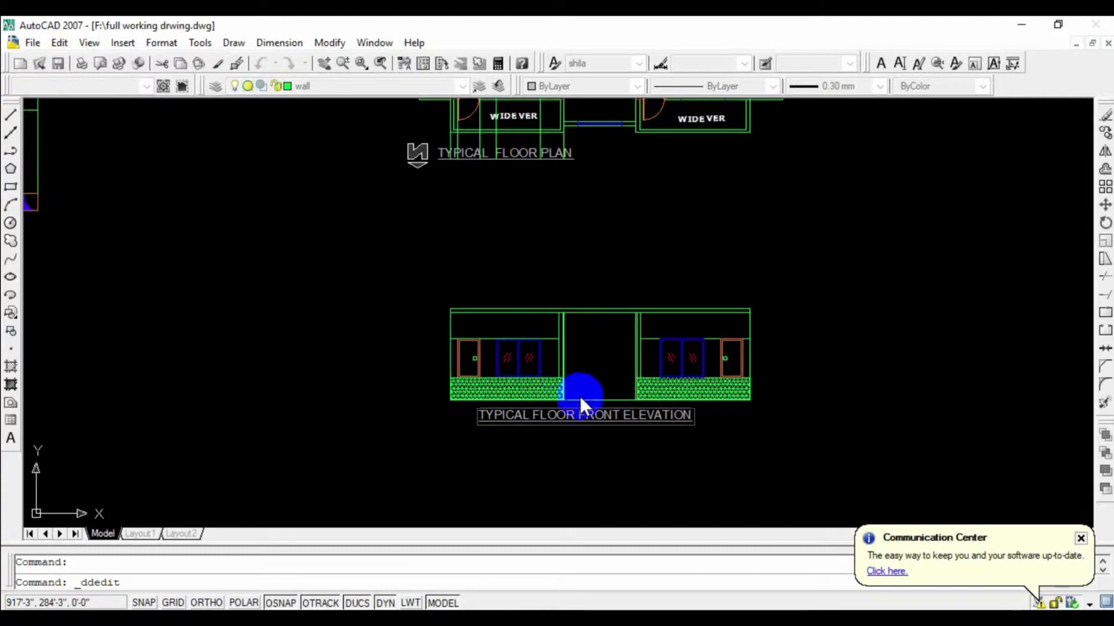
key(Return)
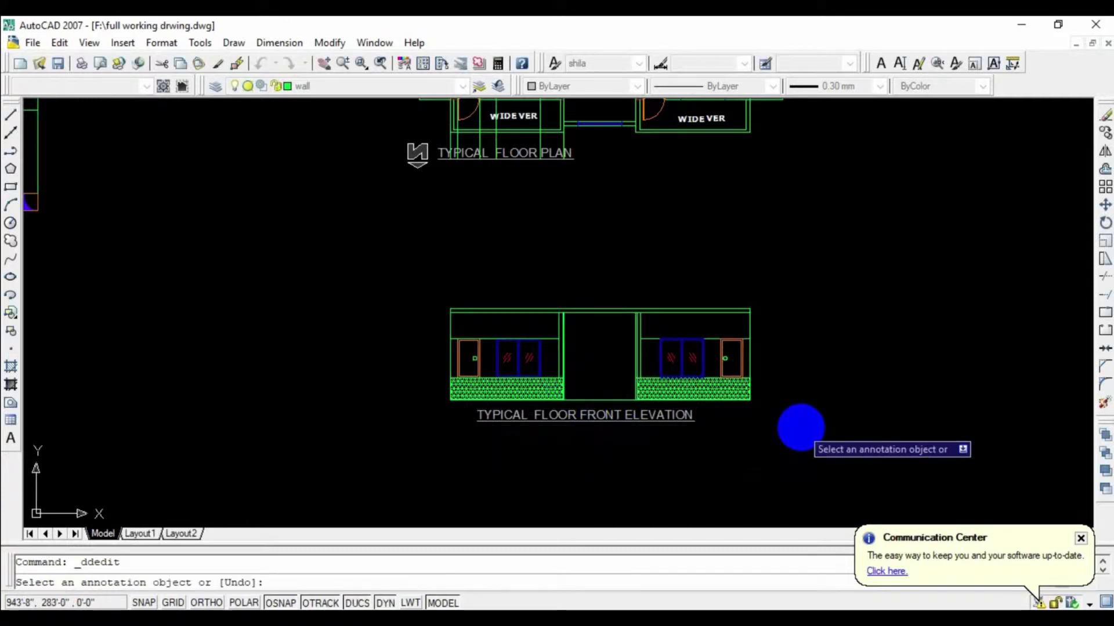
key(Escape)
click(58, 64)
scroll(336, 281, down, 4)
Erase the GB-1 label from the ground floor elevation.
middle_drag(336, 281, 580, 279)
scroll(519, 227, up, 6)
click(589, 189)
click(341, 343)
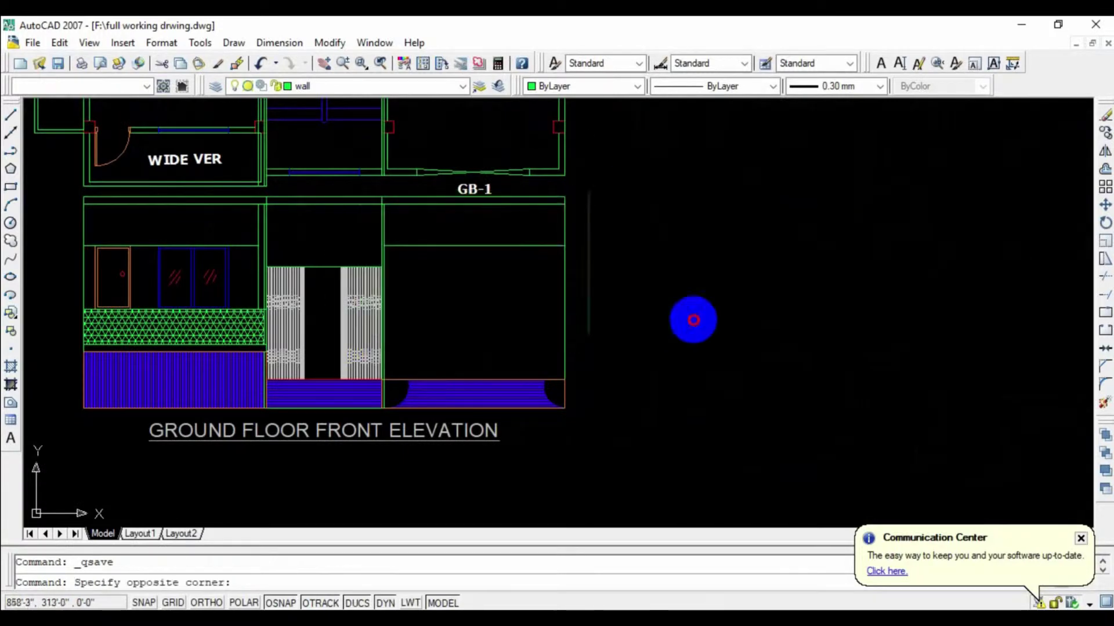
scroll(469, 191, up, 5)
key(Delete)
scroll(468, 197, down, 5)
scroll(614, 254, up, 2)
scroll(613, 253, up, 2)
Copy the whole ground floor elevation straight to the right with Ortho on.
click(712, 270)
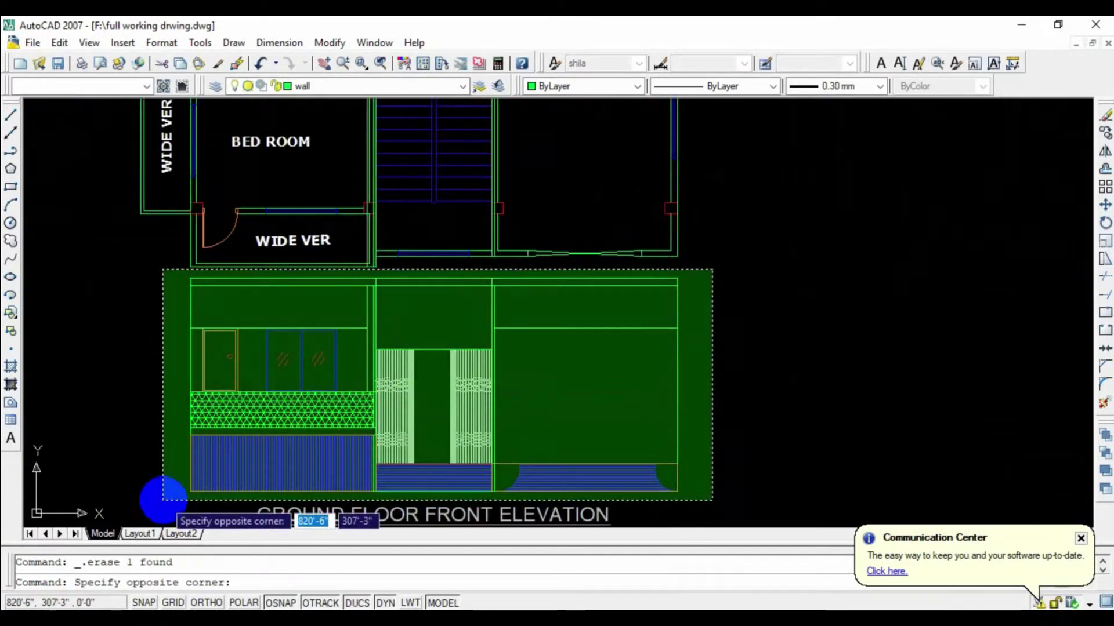
click(163, 499)
middle_drag(515, 395, 360, 365)
scroll(360, 365, down, 3)
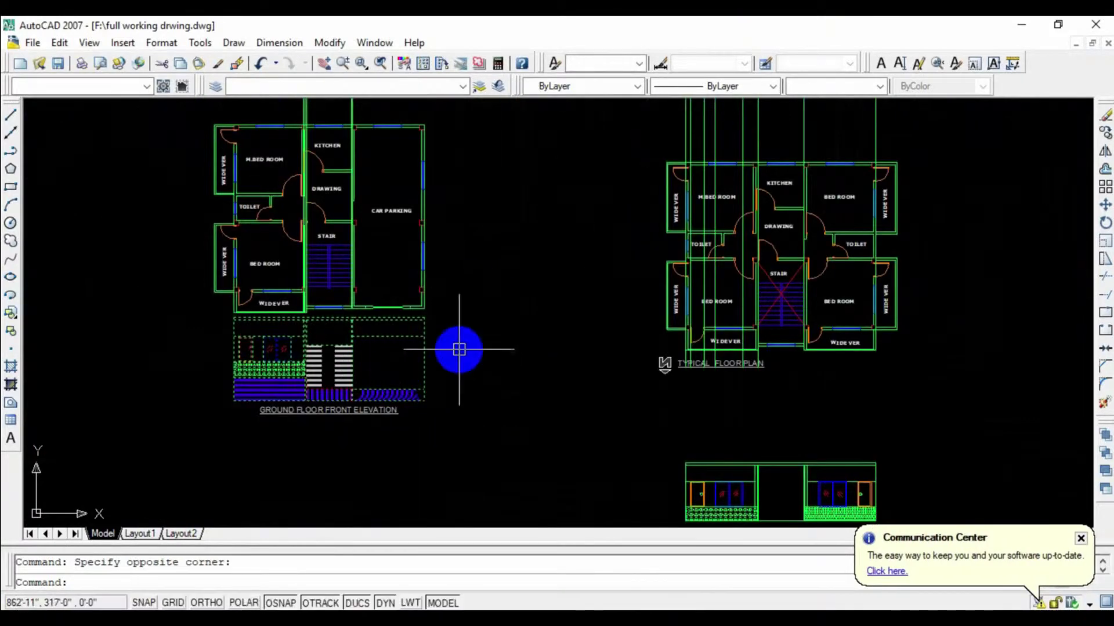
text(o)
key(Return)
click(427, 398)
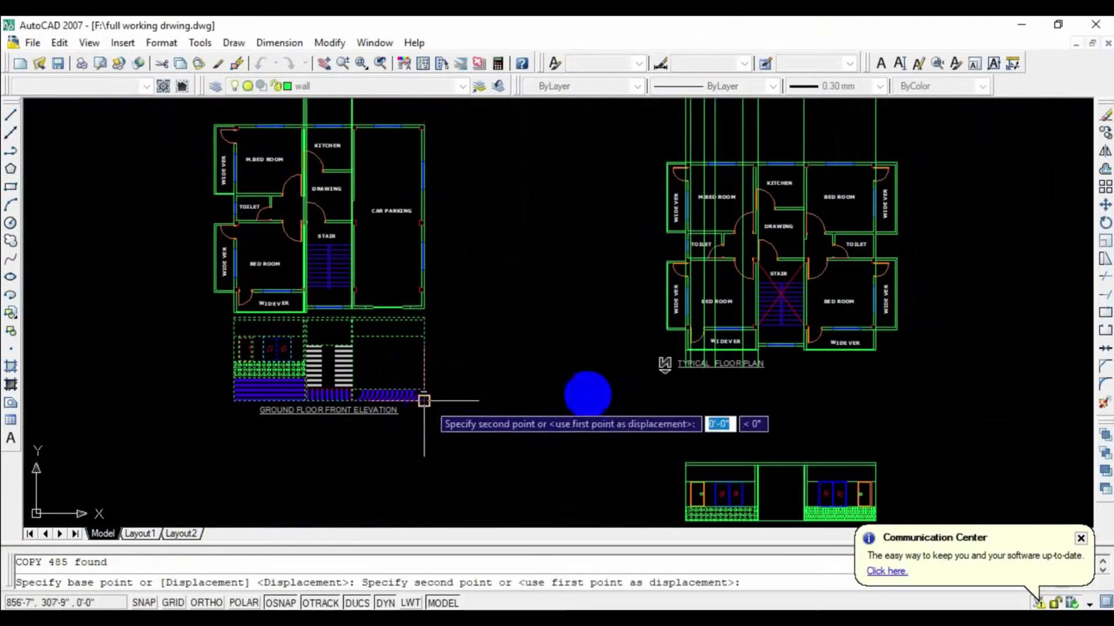
middle_drag(586, 390, 428, 312)
key(F8)
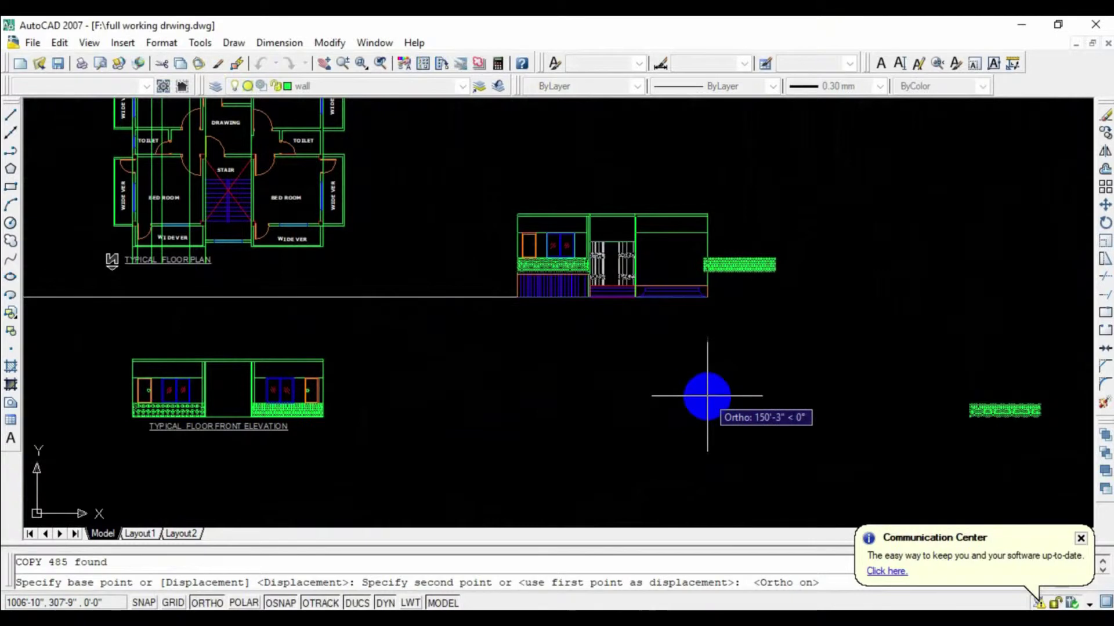
click(651, 397)
key(Escape)
Delete the stray green hatch strips from the copied elevation.
click(826, 221)
click(696, 347)
key(Delete)
click(1044, 353)
click(885, 443)
key(Delete)
click(317, 402)
scroll(316, 402, down, 4)
scroll(361, 407, up, 5)
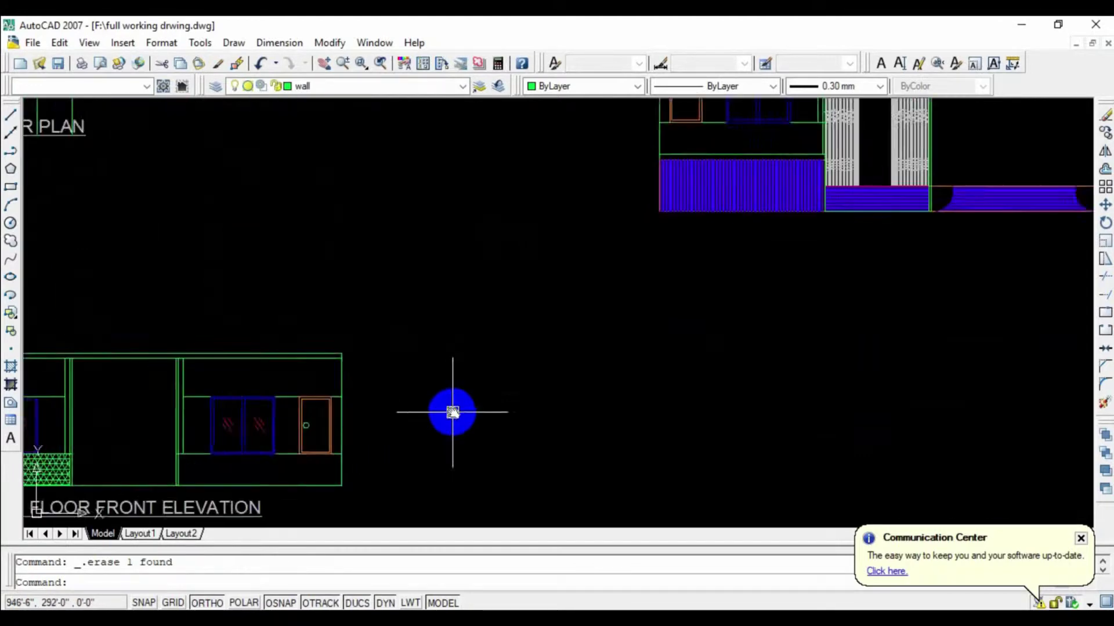
scroll(452, 410, up, 3)
scroll(539, 394, down, 4)
scroll(589, 393, down, 2)
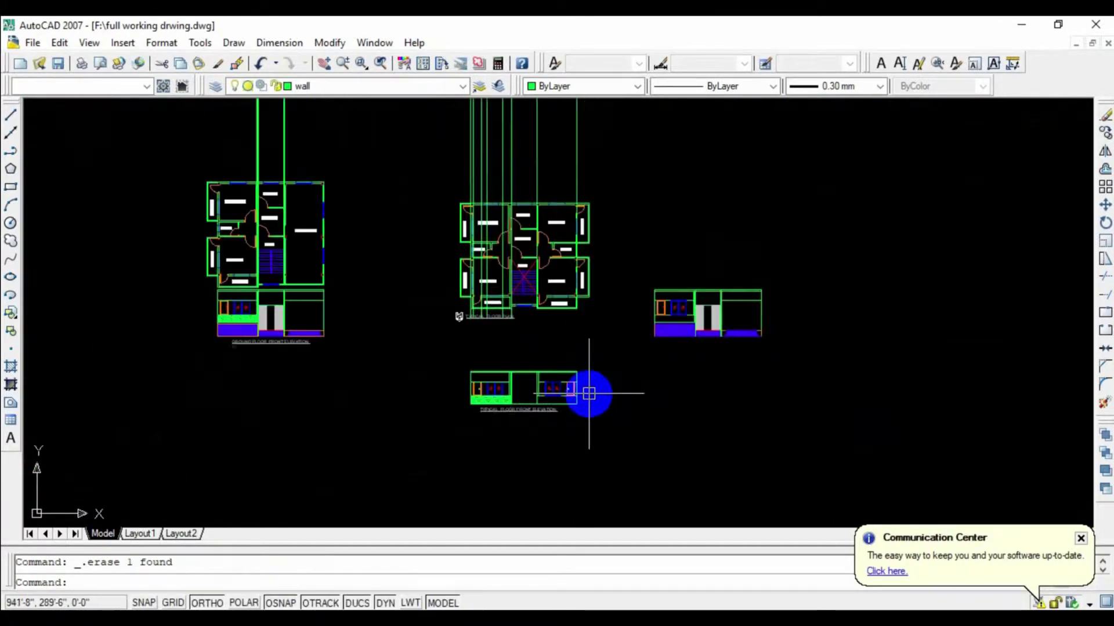
key(Return)
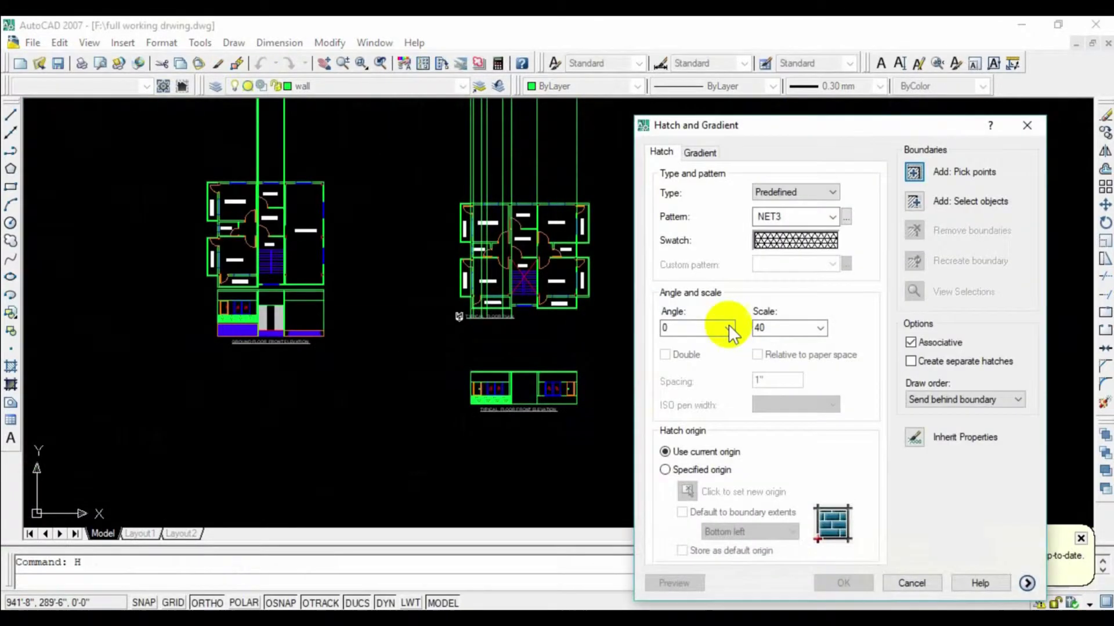
Pick inside the right elevation's base and apply the NET3 hatch to match the left.
click(913, 172)
scroll(583, 369, up, 5)
click(481, 456)
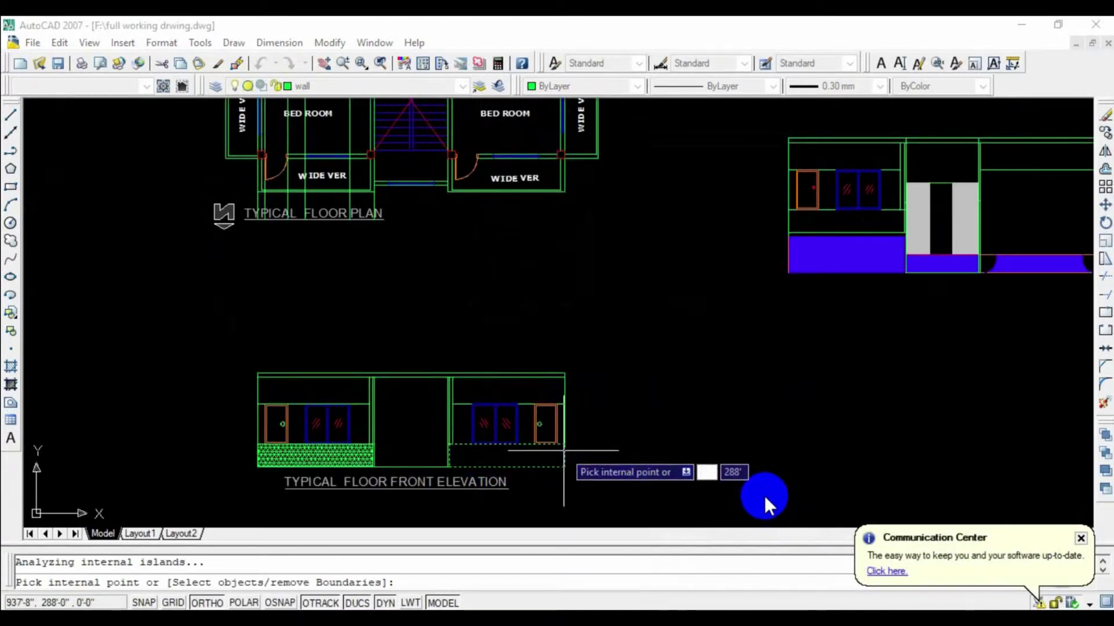
key(Escape)
click(914, 172)
click(513, 455)
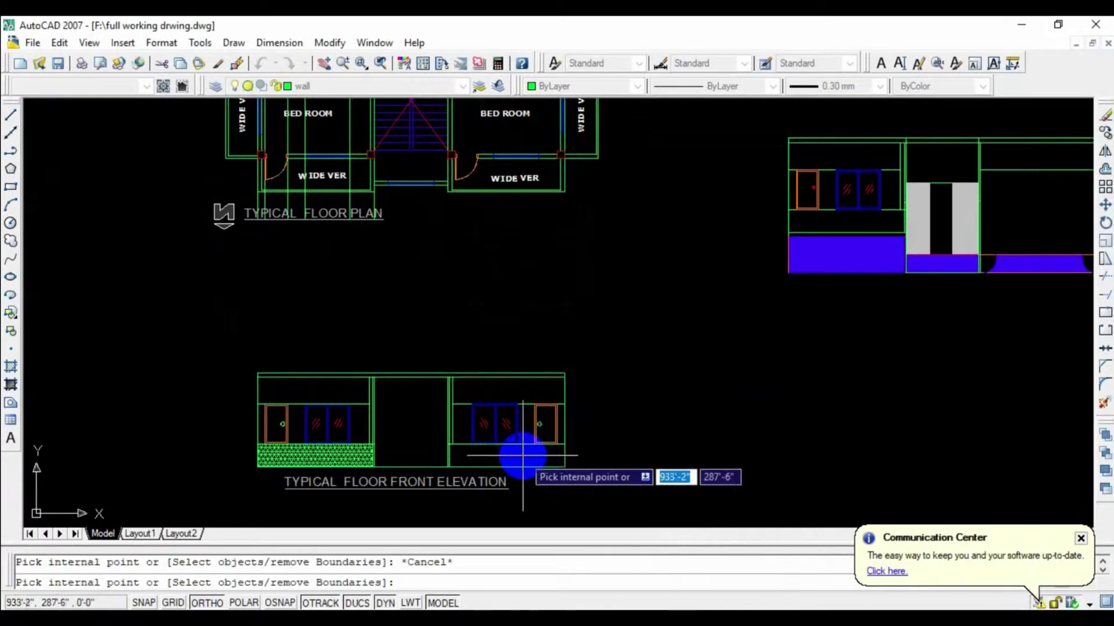
key(Return)
click(842, 583)
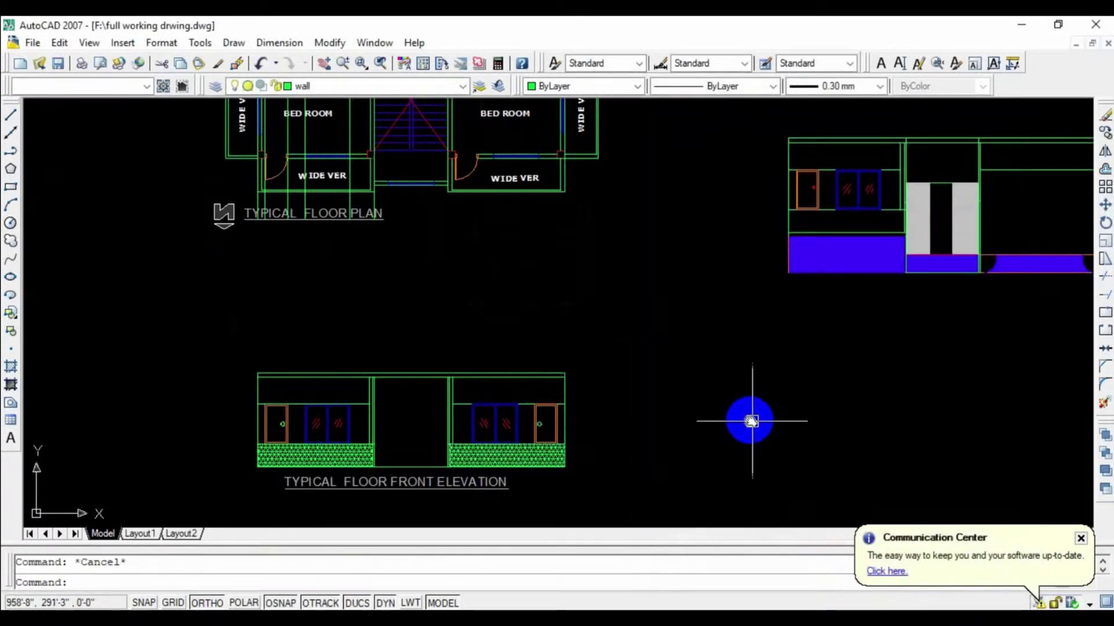
middle_drag(751, 421, 519, 321)
scroll(550, 323, down, 2)
scroll(502, 393, up, 5)
scroll(709, 334, down, 4)
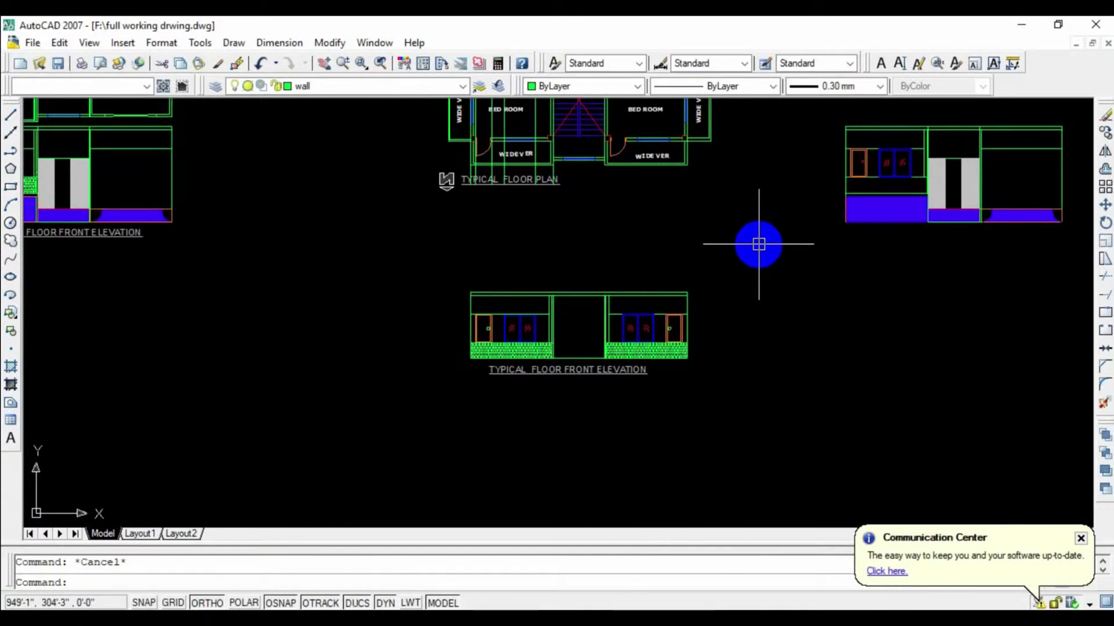
scroll(870, 122, up, 3)
middle_drag(862, 119, 638, 267)
Erase the top lines spanning the stair gap on both elevations.
click(661, 253)
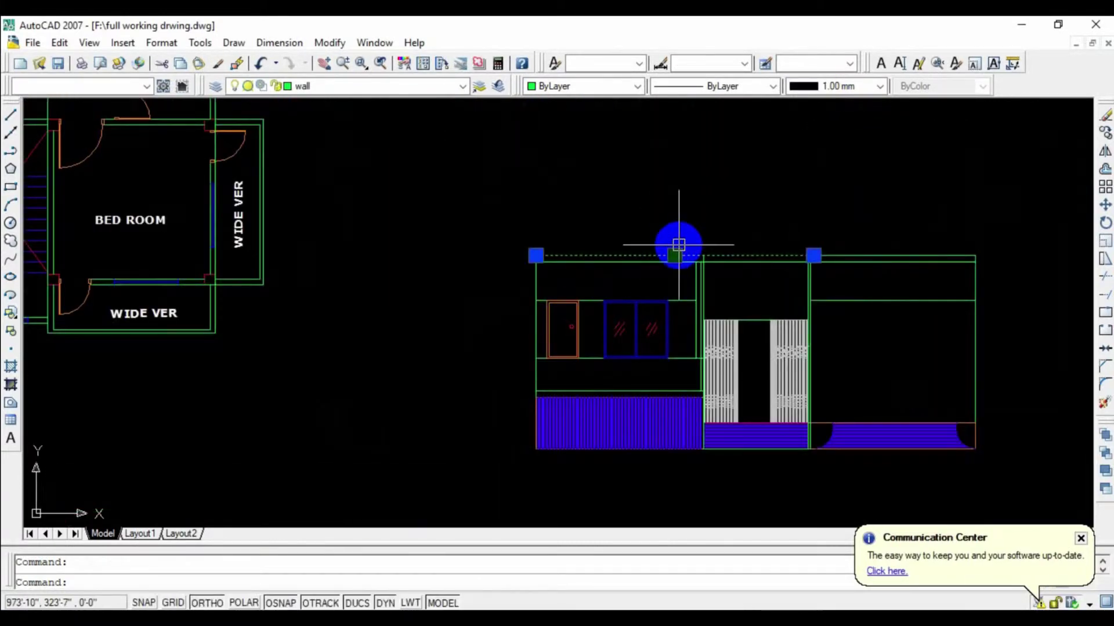
key(Delete)
scroll(754, 290, down, 4)
scroll(580, 377, up, 3)
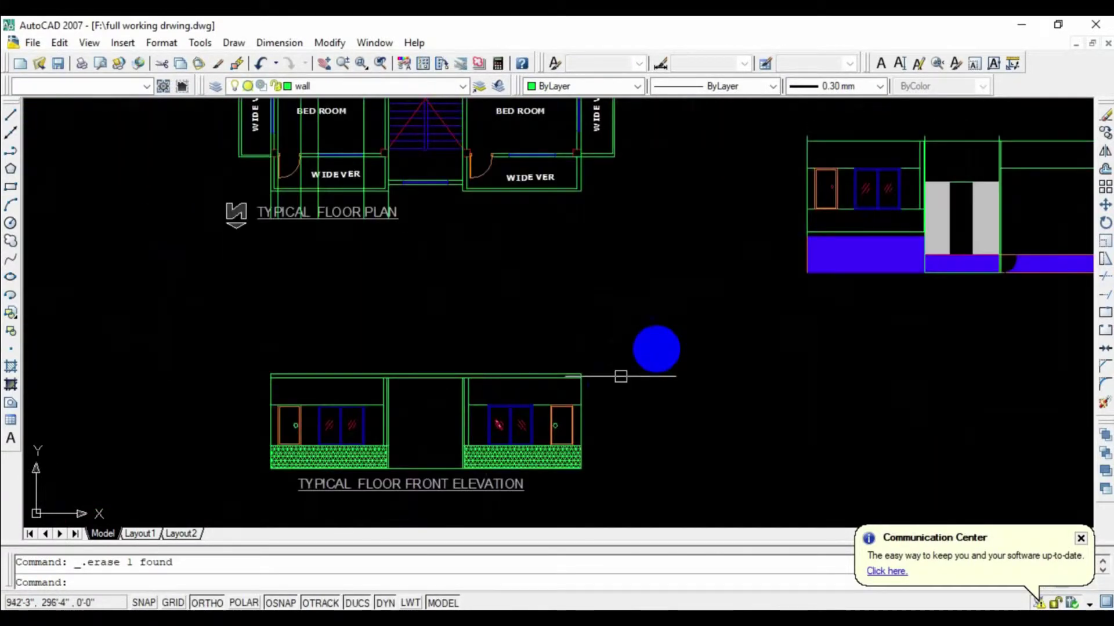
click(657, 328)
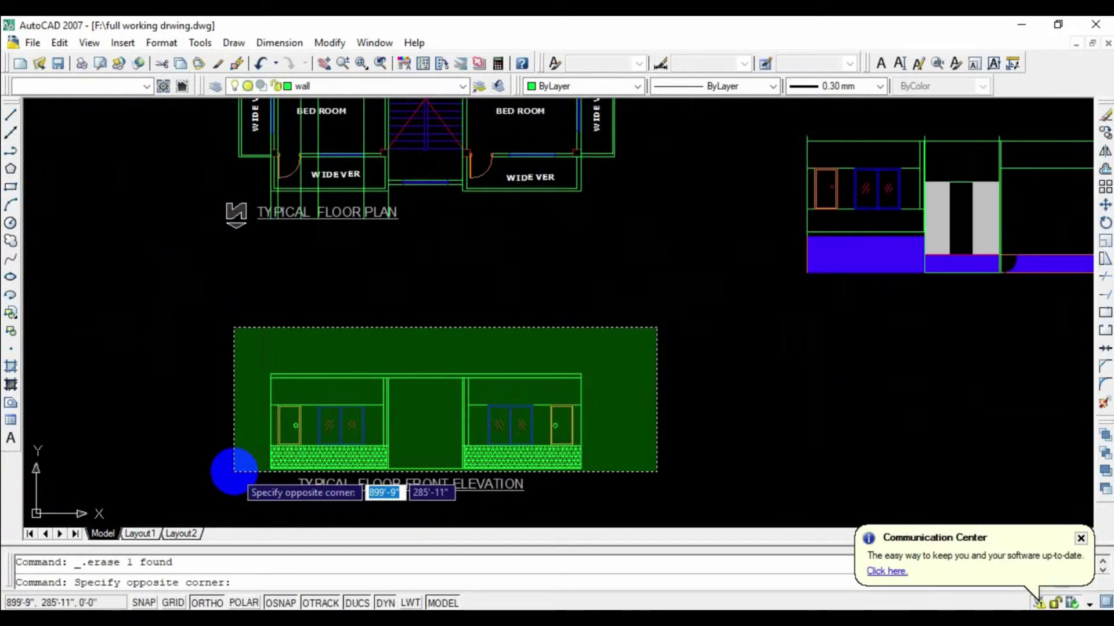
key(Escape)
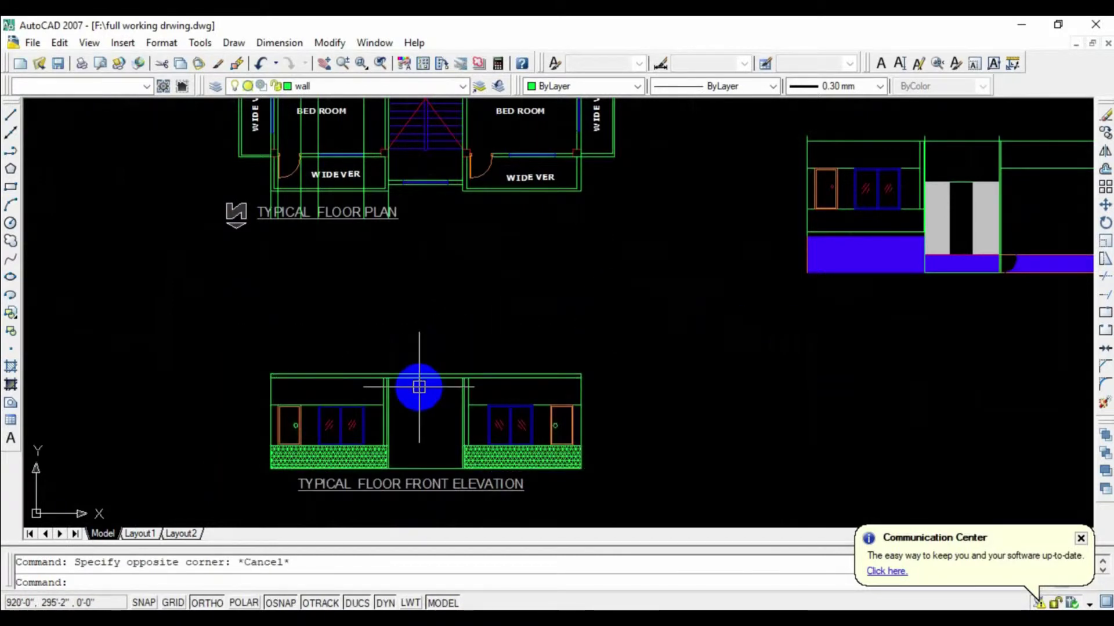
middle_drag(419, 375, 426, 376)
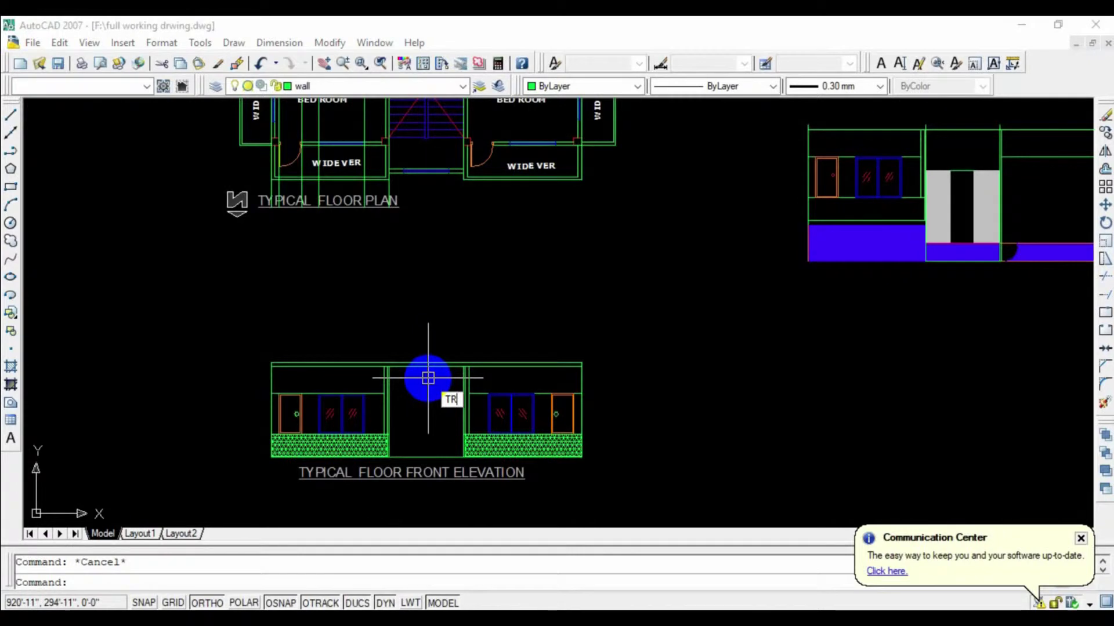
key(Return)
key(Return)
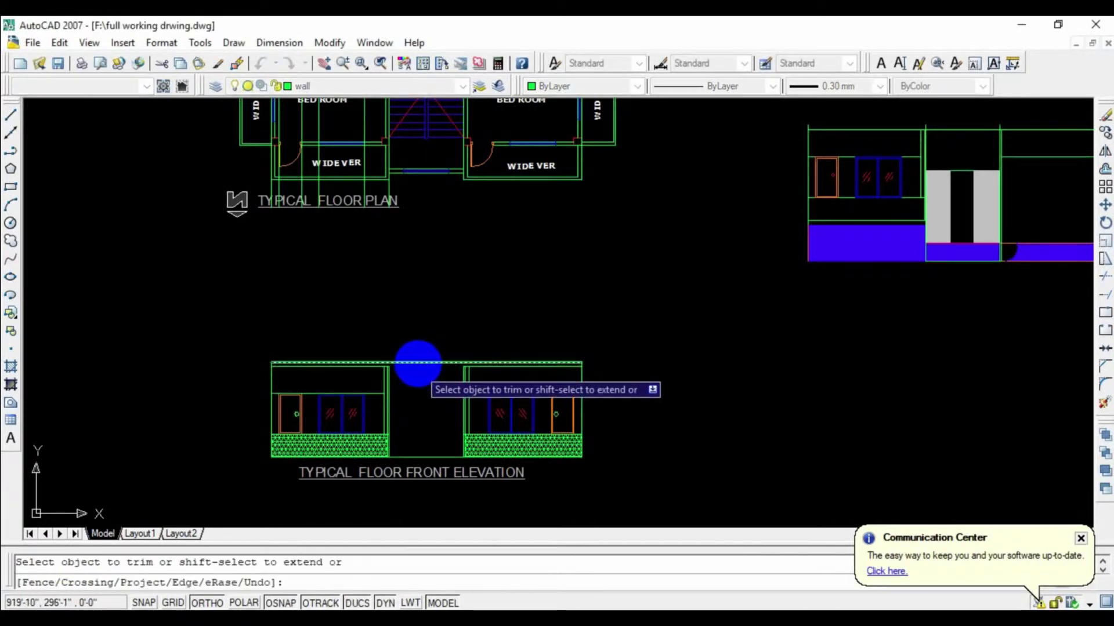
key(Escape)
click(419, 362)
key(Delete)
Select the whole typical floor elevation and copy it from its bottom-right corner.
click(730, 279)
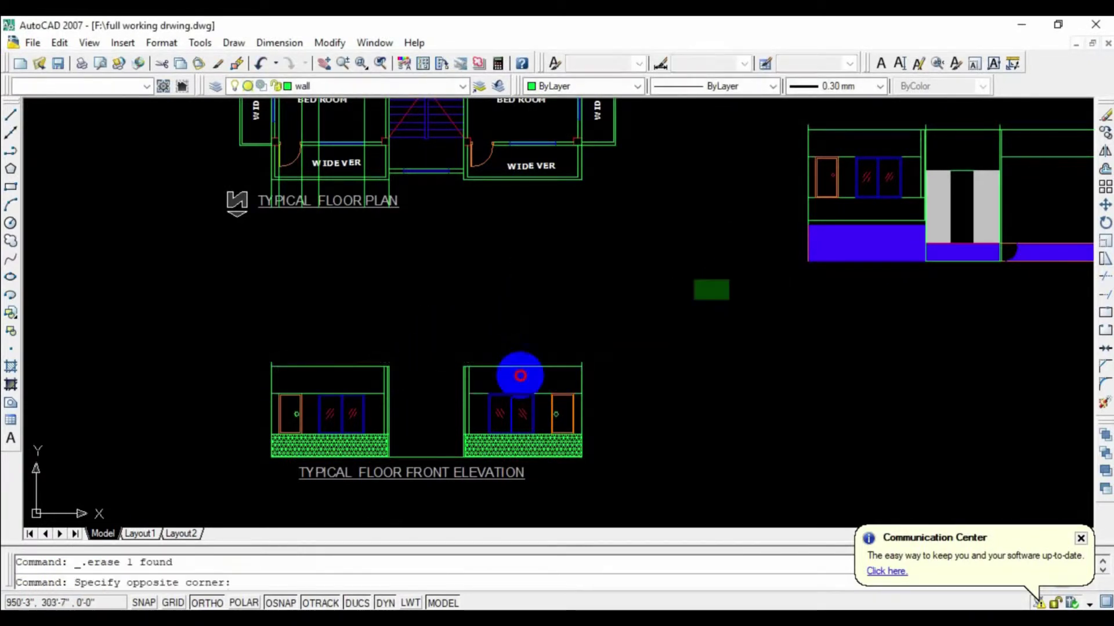
click(238, 460)
scroll(577, 454, up, 3)
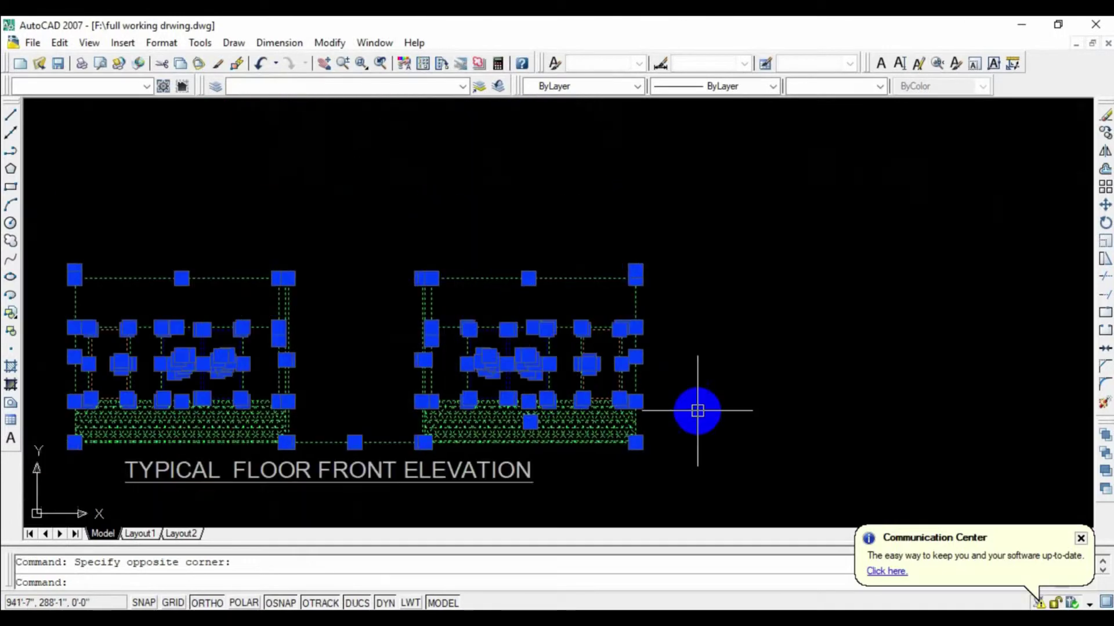
middle_drag(699, 410, 659, 349)
key(Return)
click(603, 382)
scroll(845, 311, down, 2)
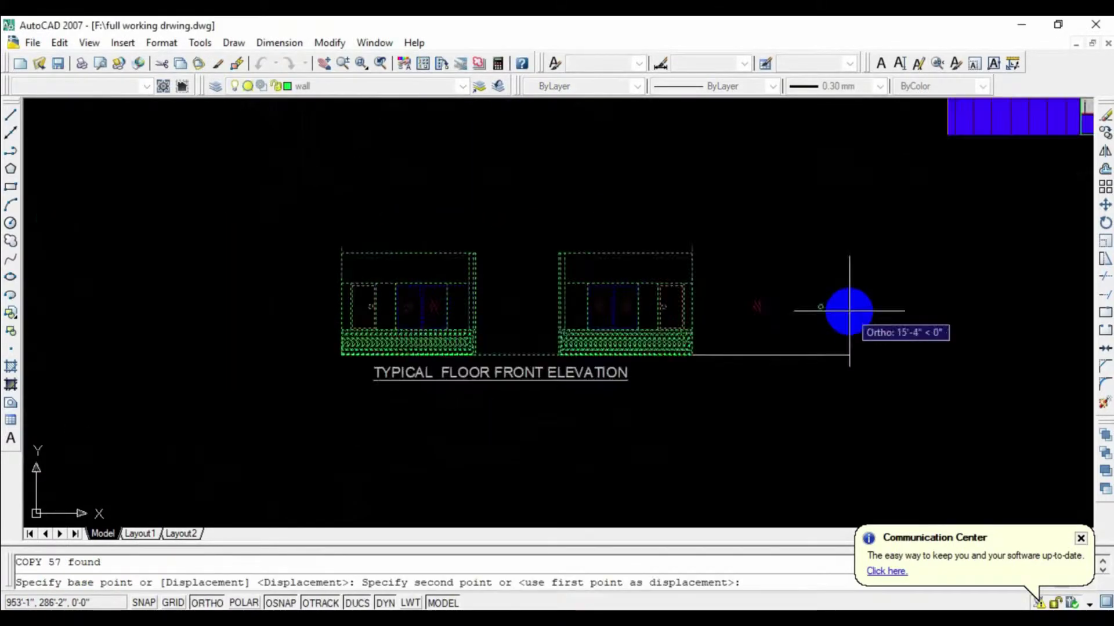
Snap two typical floor copies onto successive top corners, stacking them above the ground floor.
scroll(592, 286, down, 3)
scroll(694, 187, up, 6)
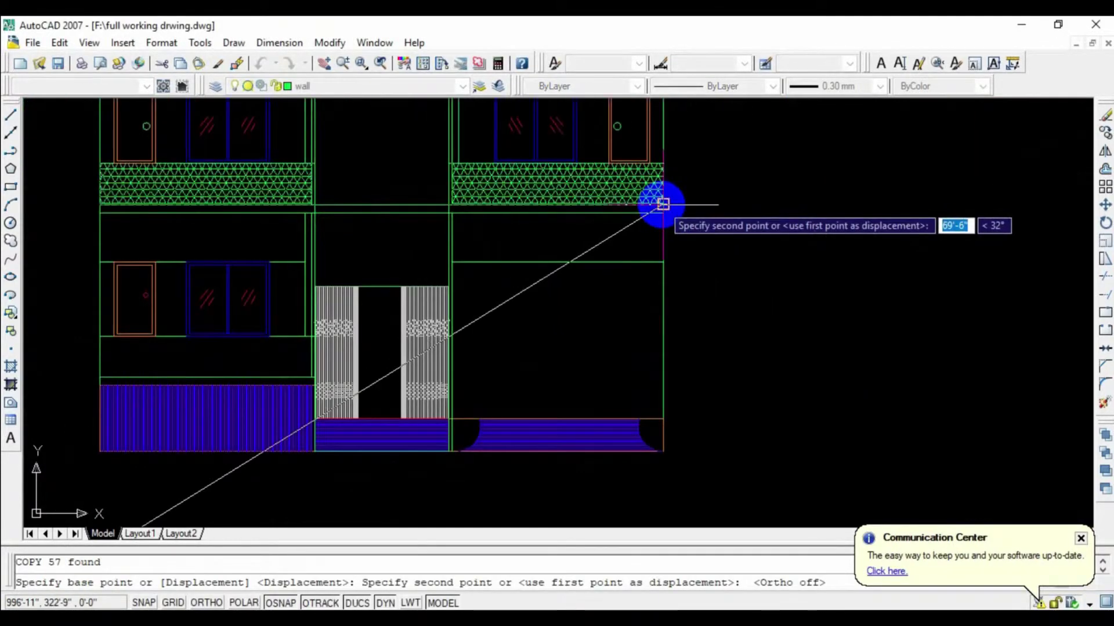
click(662, 204)
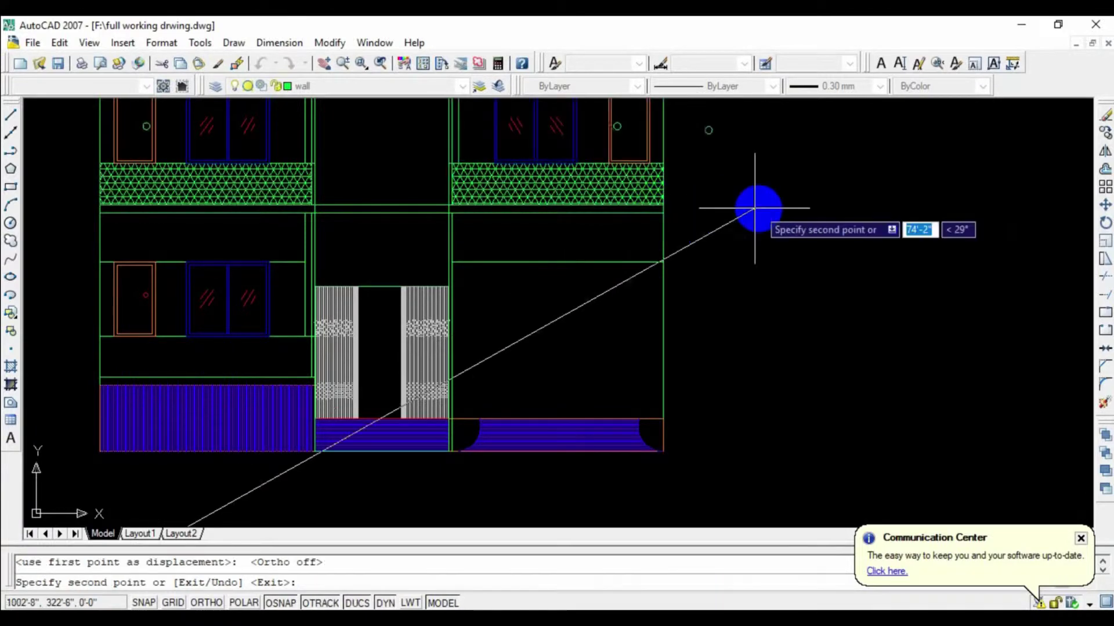
middle_drag(758, 206, 852, 346)
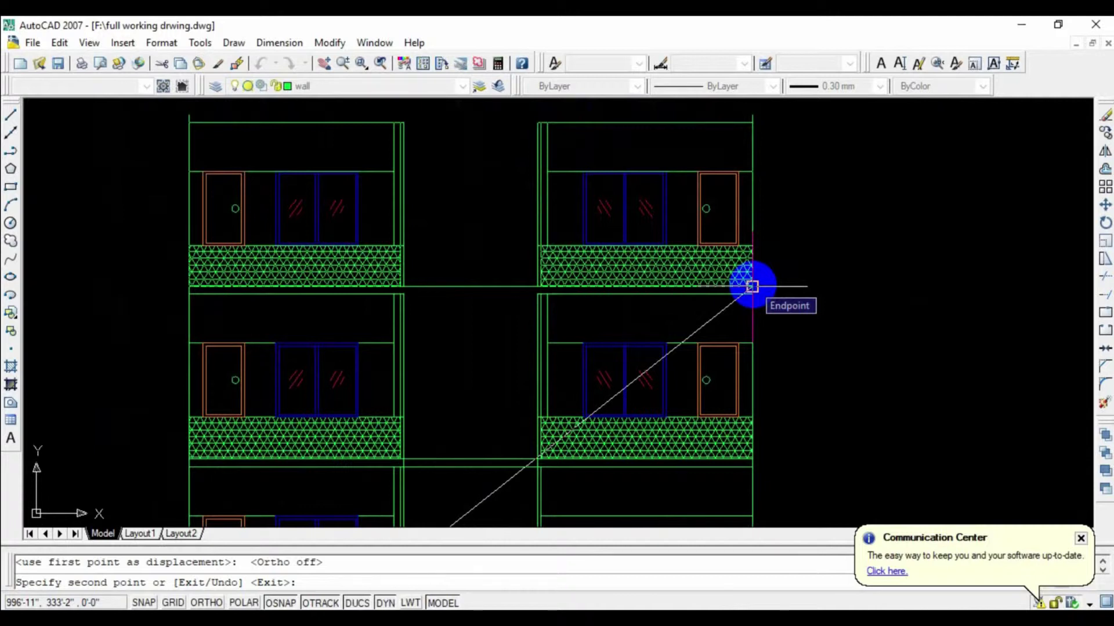
click(752, 286)
scroll(778, 211, down, 4)
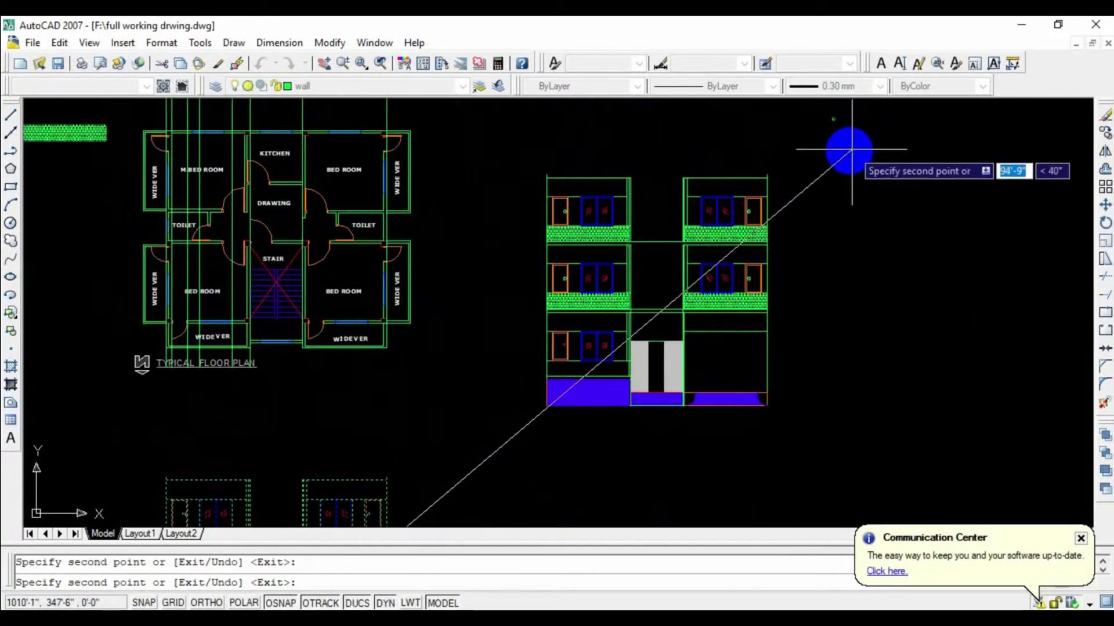
key(Escape)
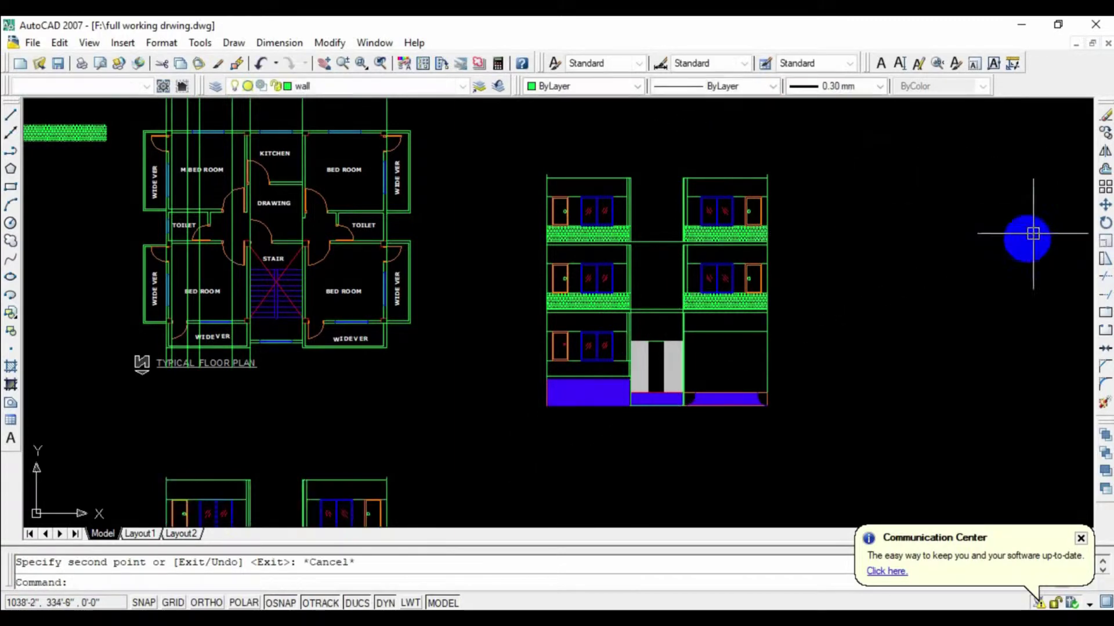
Undo the stacked floor copies and bring the typical floor front elevation into view.
middle_drag(1024, 239, 956, 199)
scroll(580, 227, up, 3)
key(ctrl+z)
scroll(743, 243, down, 2)
middle_drag(741, 241, 972, 219)
scroll(721, 267, down, 4)
middle_drag(721, 267, 783, 127)
scroll(705, 160, up, 6)
middle_drag(668, 189, 532, 214)
scroll(557, 232, up, 2)
key(Escape)
scroll(587, 259, down, 4)
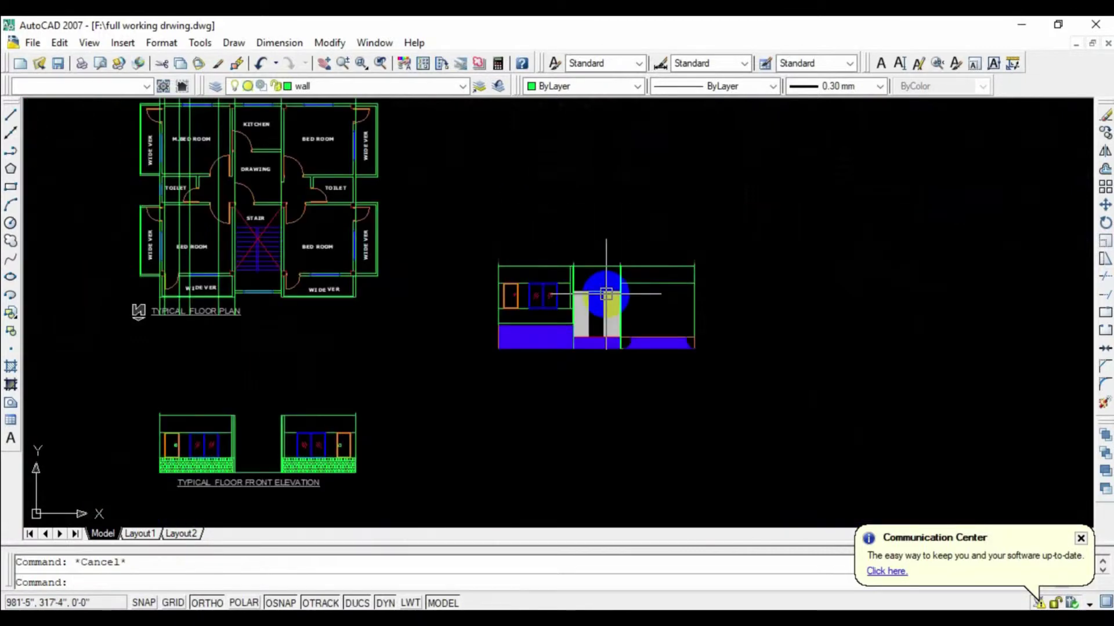
scroll(417, 393, up, 4)
middle_drag(417, 393, 736, 299)
scroll(286, 310, up, 1)
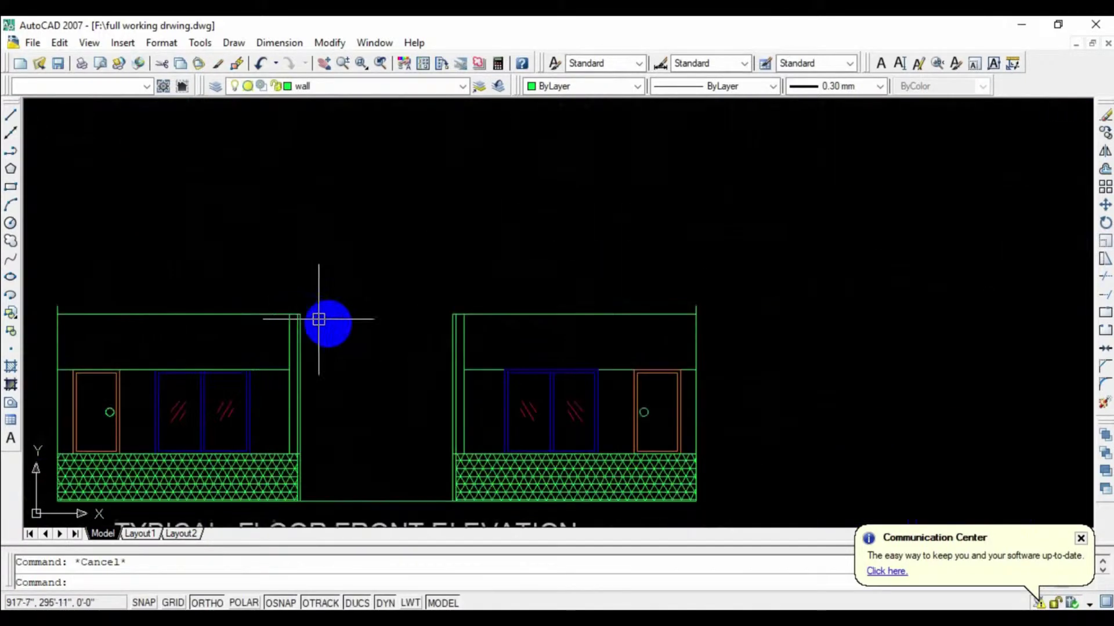
Extend the stair-side wall line up to the top of the typical floor elevation.
key(Return)
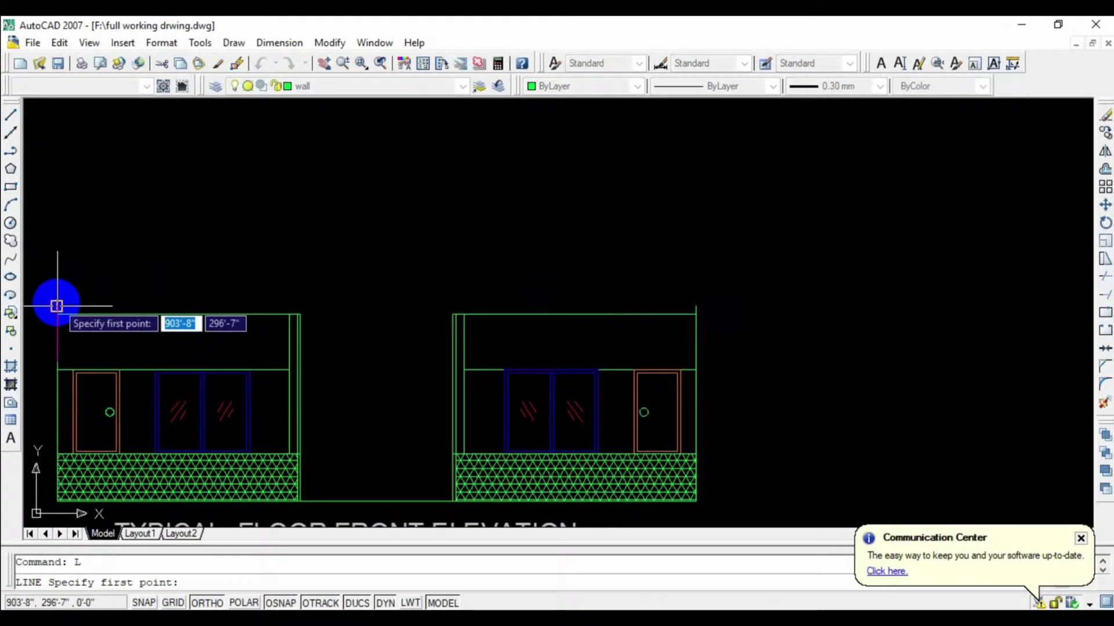
click(56, 306)
key(Escape)
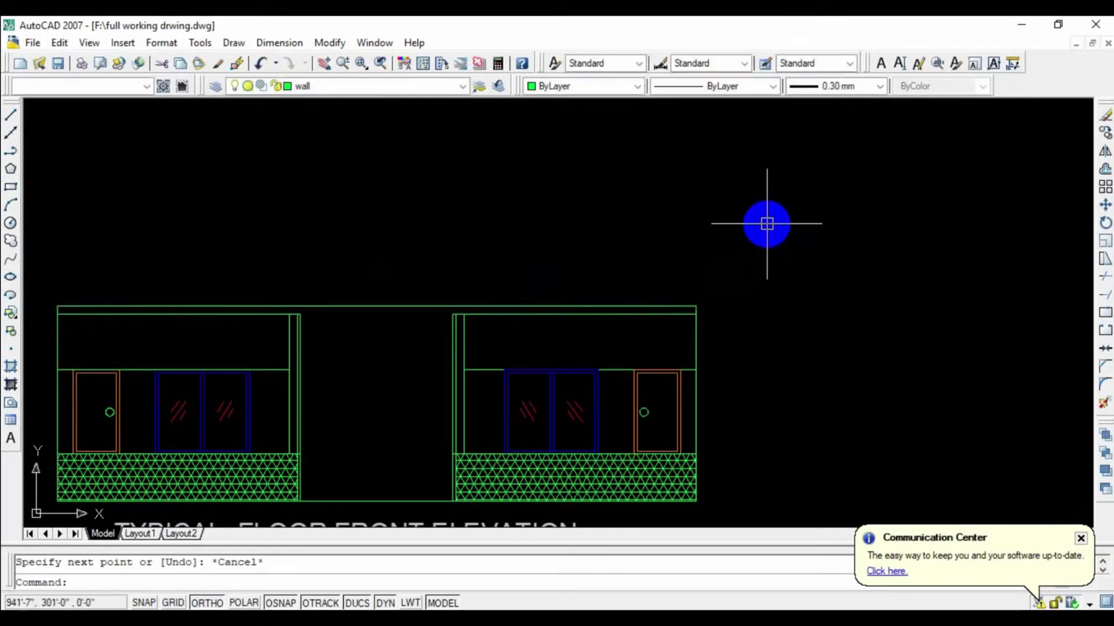
scroll(472, 293, up, 2)
scroll(497, 294, up, 2)
scroll(548, 297, down, 2)
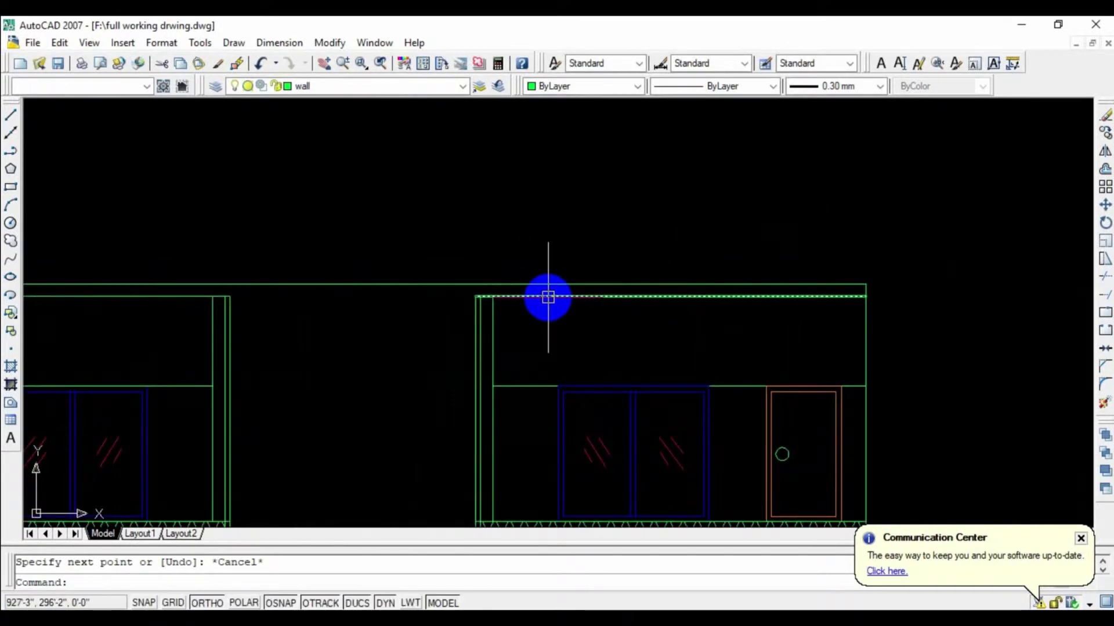
text(EX)
key(Return)
key(Return)
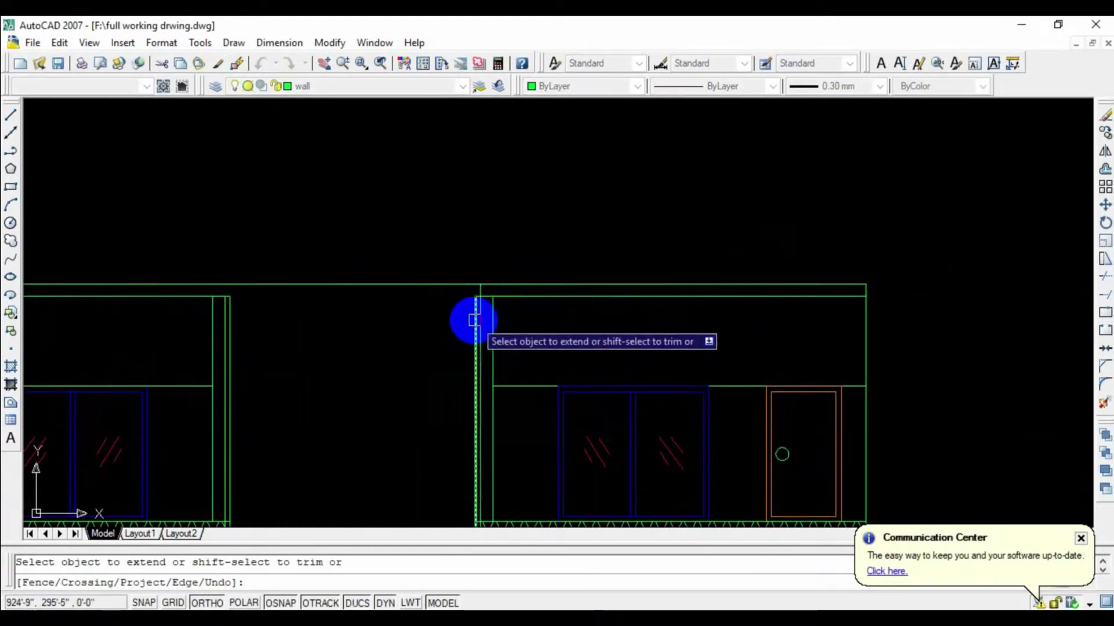
click(230, 322)
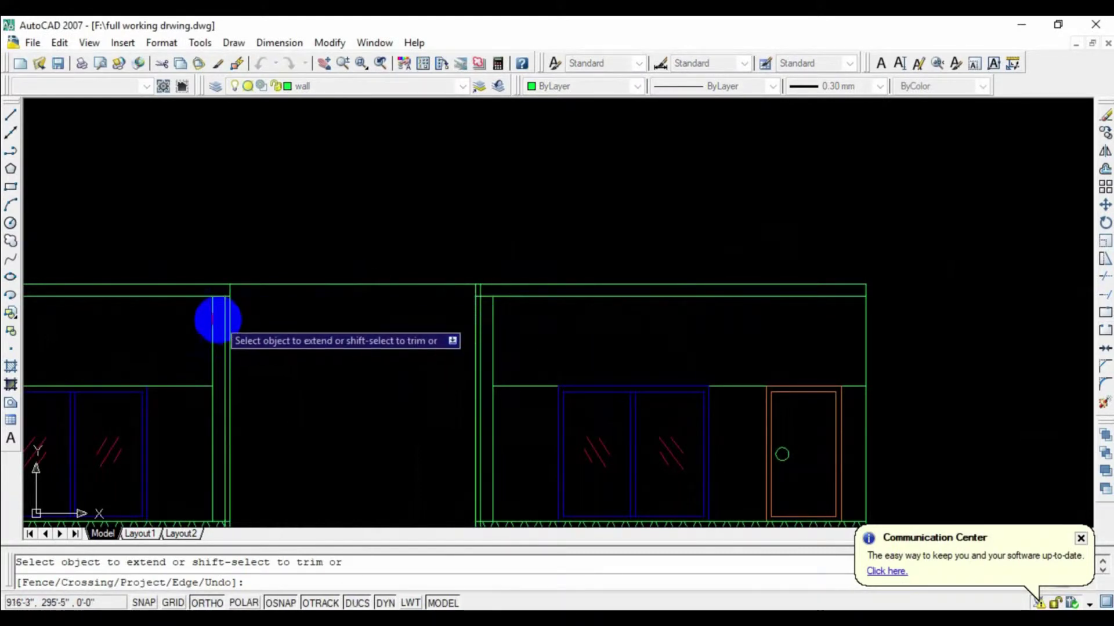
key(Escape)
Trim the overhanging horizontal segment at the wall junction and erase the left unit's top line.
key(Escape)
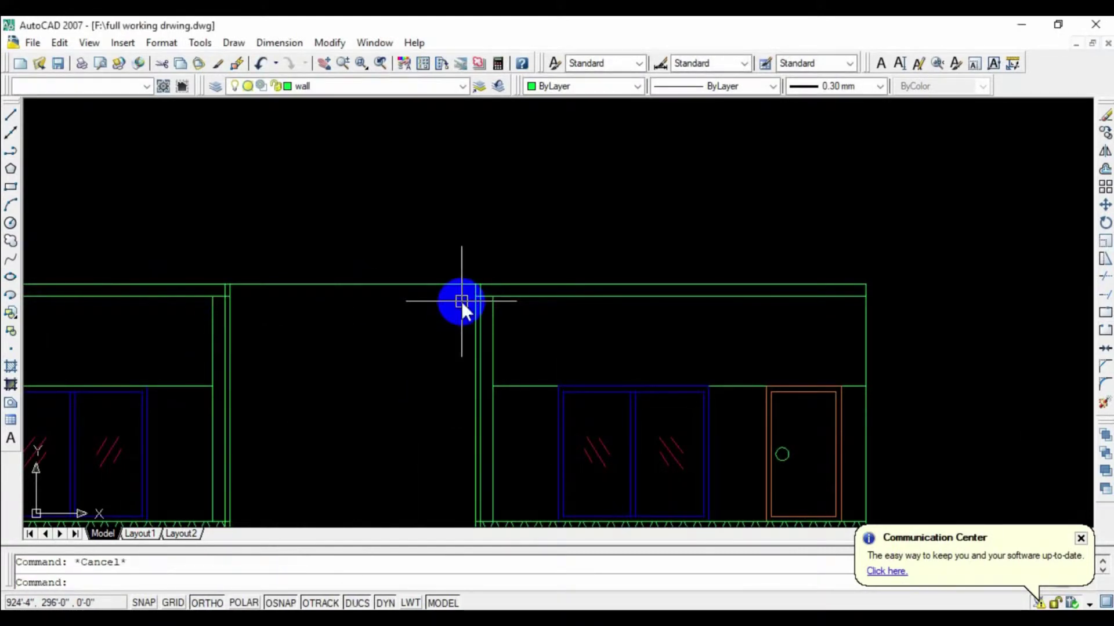
text(tr)
key(Return)
key(Return)
scroll(460, 301, up, 3)
scroll(301, 258, down, 3)
scroll(236, 279, up, 3)
click(437, 230)
key(Escape)
scroll(659, 274, down, 5)
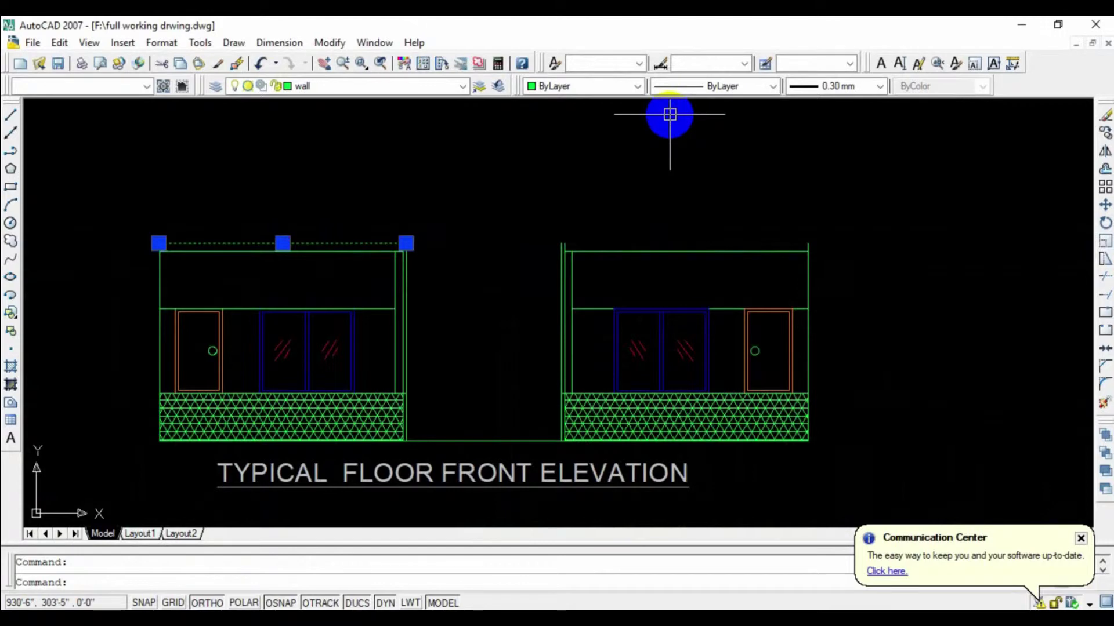
key(Delete)
scroll(604, 273, down, 3)
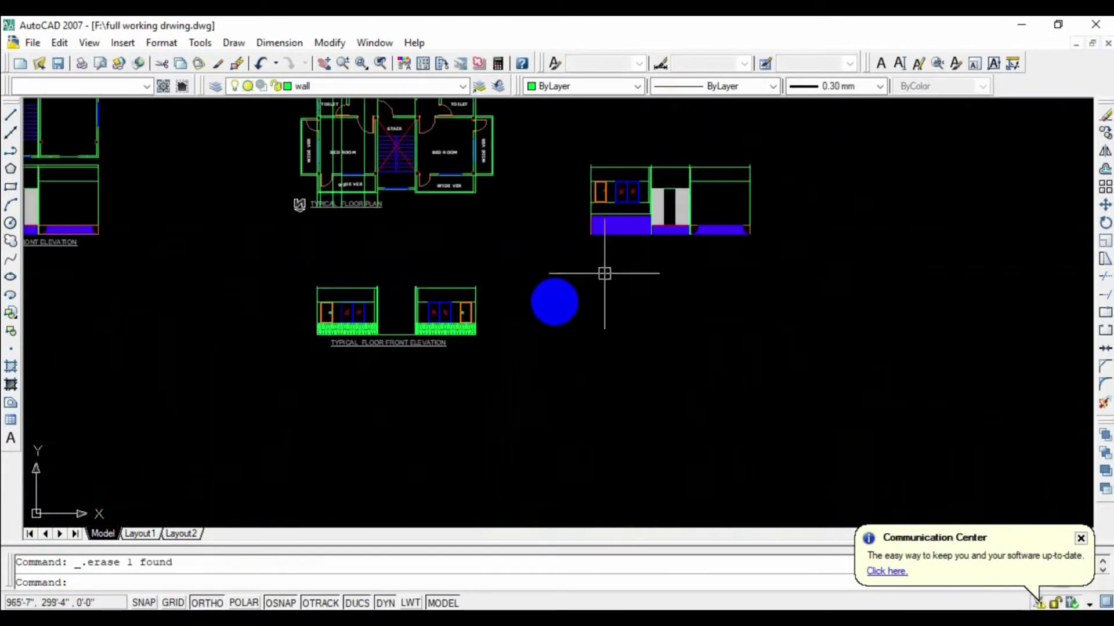
Trim the wall line sticking up above the left corner.
scroll(627, 232, up, 2)
scroll(599, 261, up, 3)
key(Escape)
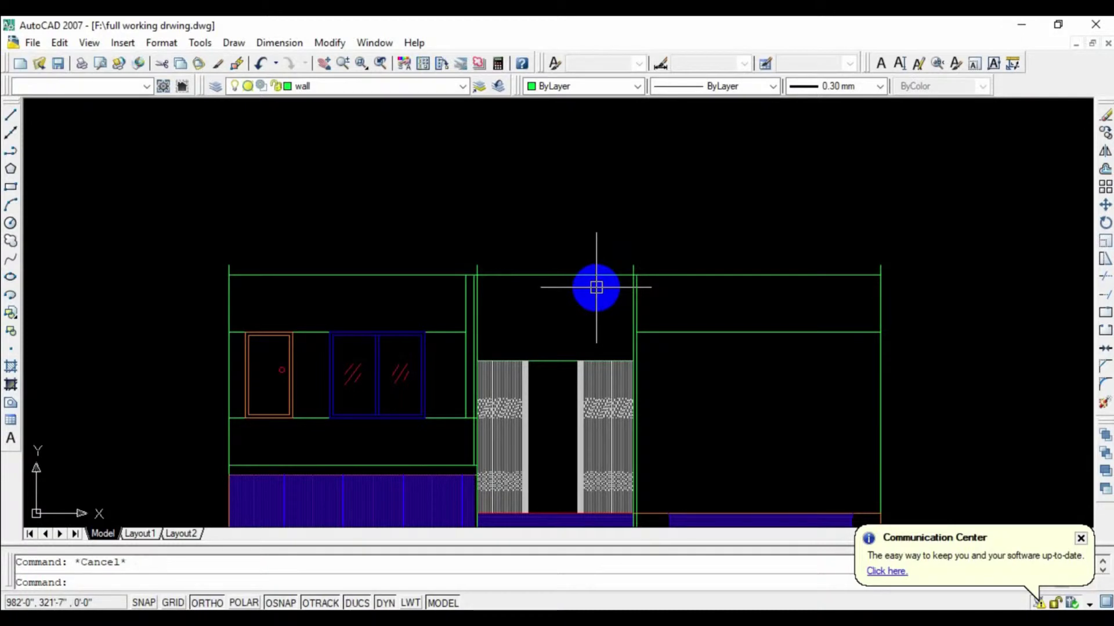
scroll(581, 213, down, 6)
scroll(257, 315, up, 5)
scroll(347, 267, up, 3)
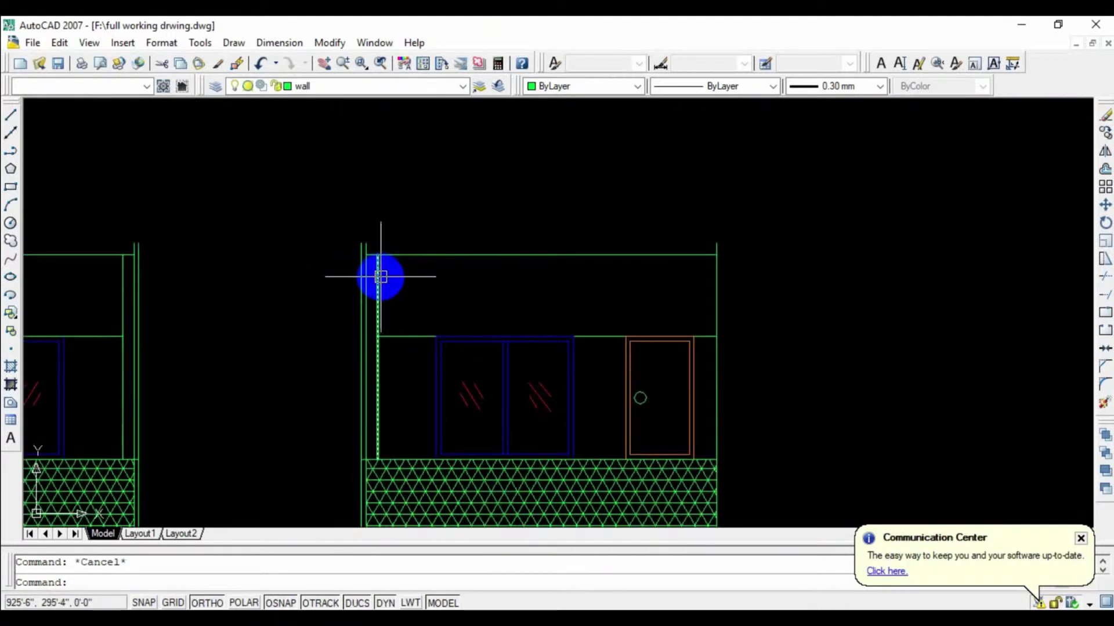
text(TR)
key(Return)
key(Return)
scroll(357, 245, up, 3)
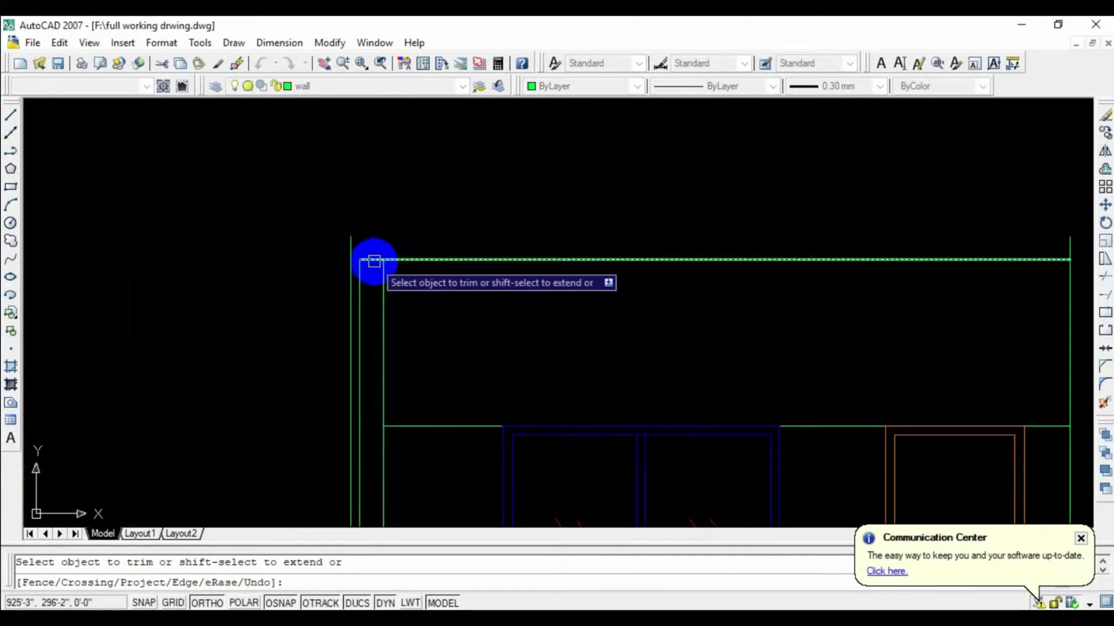
scroll(443, 261, down, 4)
scroll(229, 246, up, 3)
click(226, 266)
key(Escape)
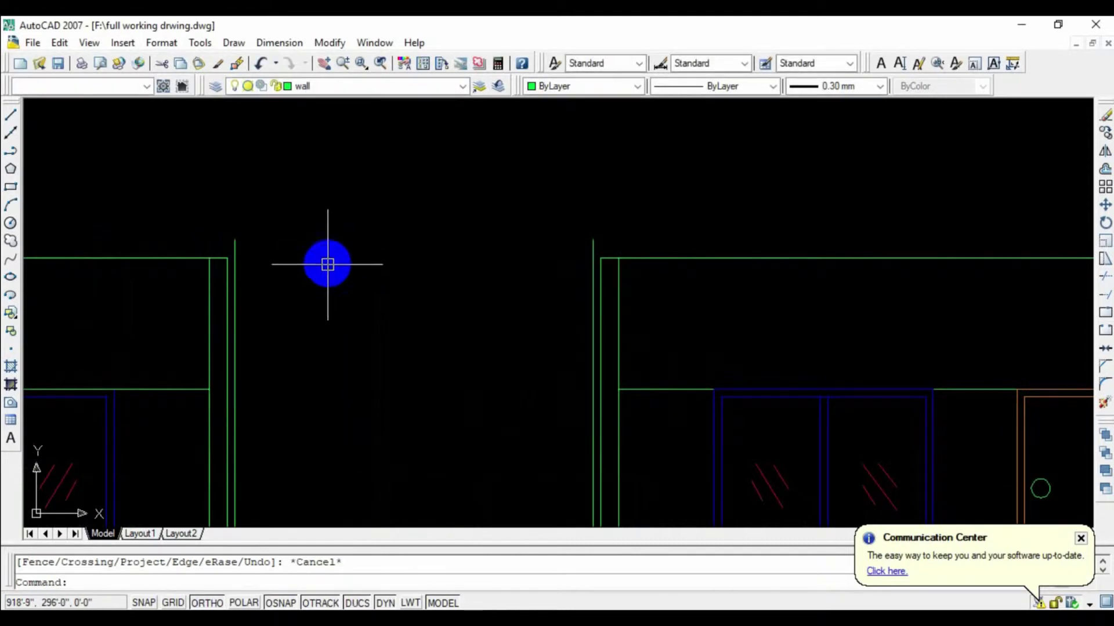
Extend the left wall's top line to its boundary with EXTEND.
text(x)
key(Return)
key(Return)
click(215, 258)
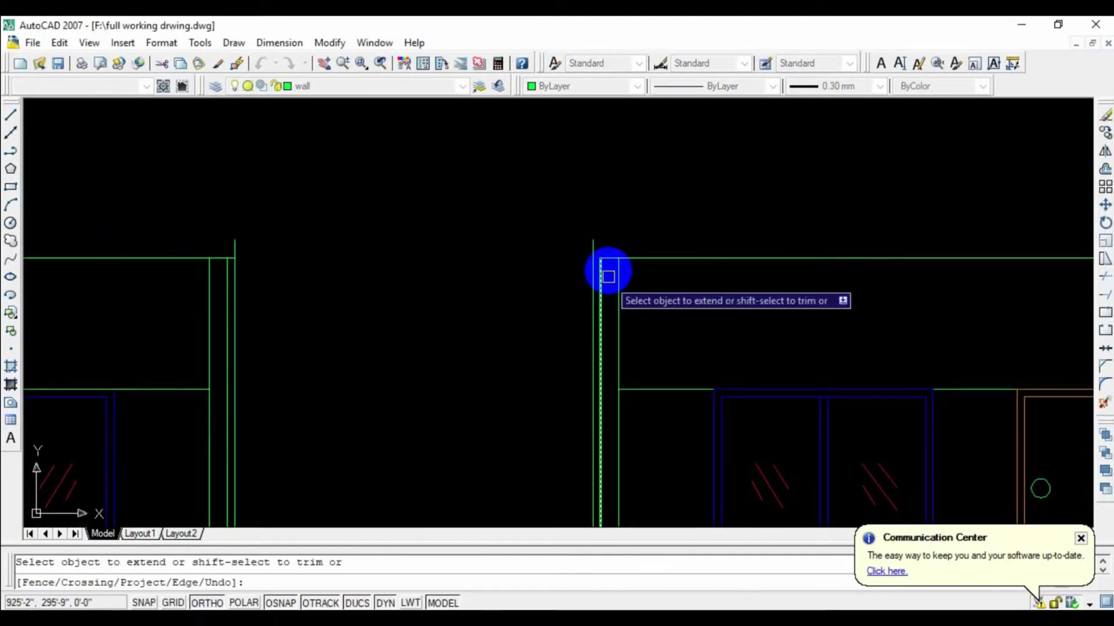
scroll(795, 343, down, 5)
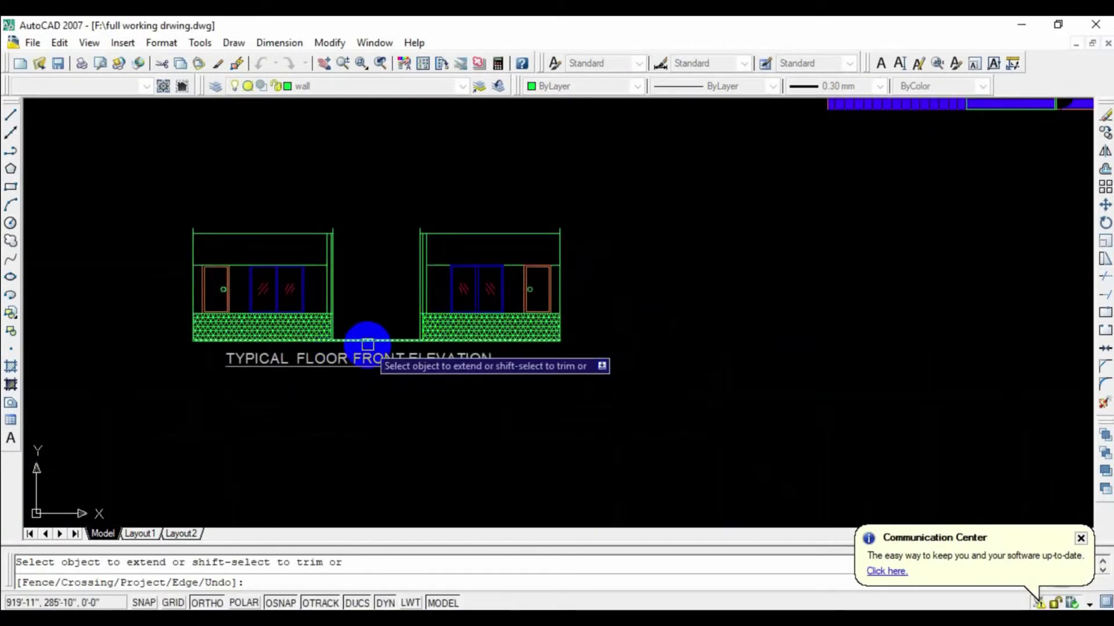
scroll(367, 344, down, 3)
scroll(367, 344, up, 2)
scroll(719, 263, up, 5)
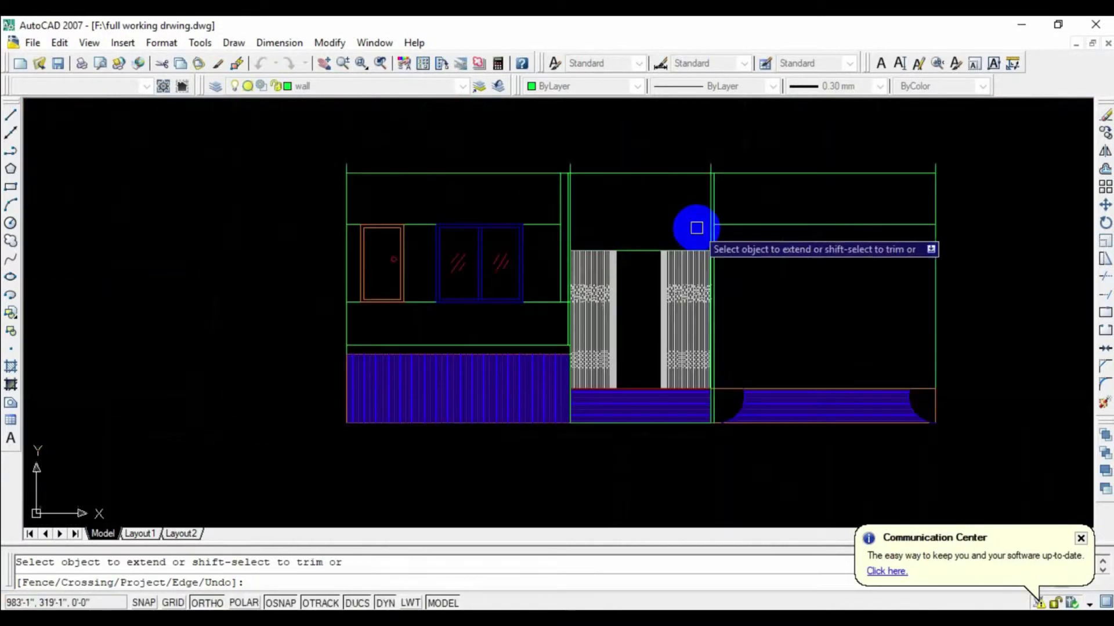
scroll(693, 226, up, 1)
middle_drag(636, 182, 638, 288)
key(Escape)
Erase the top horizontal line over the stair bay.
click(636, 248)
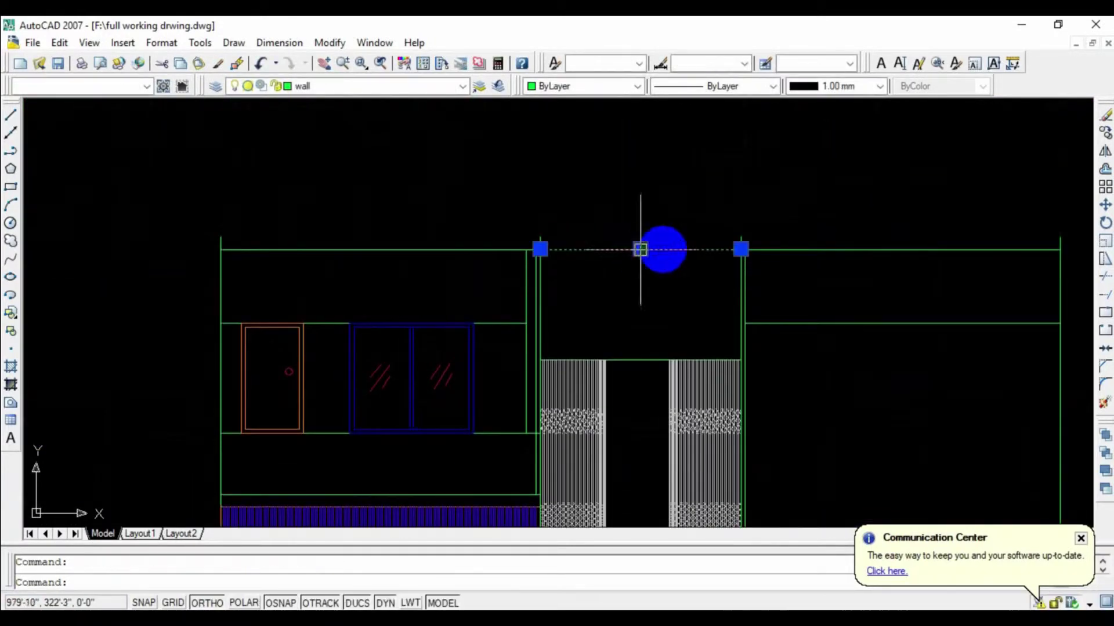
key(Delete)
scroll(638, 316, down, 2)
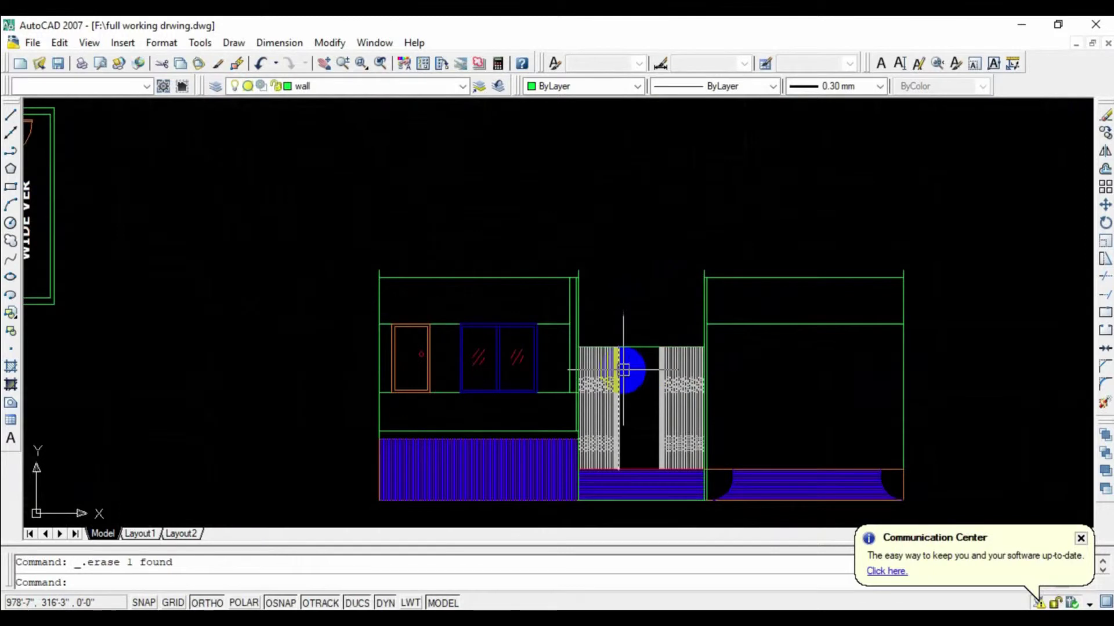
scroll(232, 370, down, 3)
middle_drag(231, 370, 423, 288)
click(440, 291)
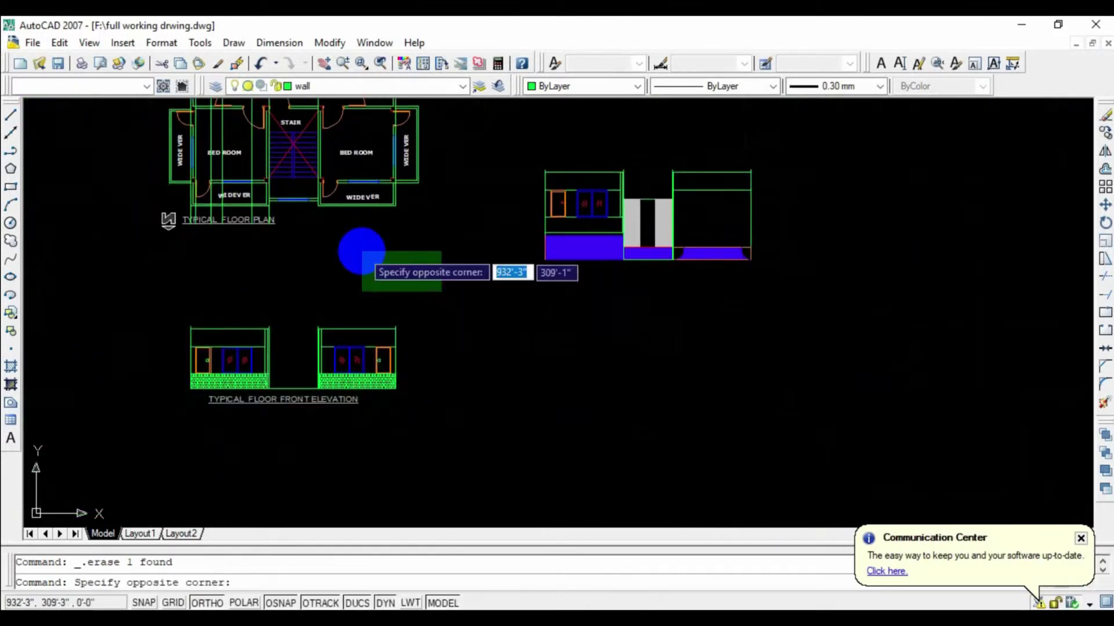
click(290, 386)
click(471, 272)
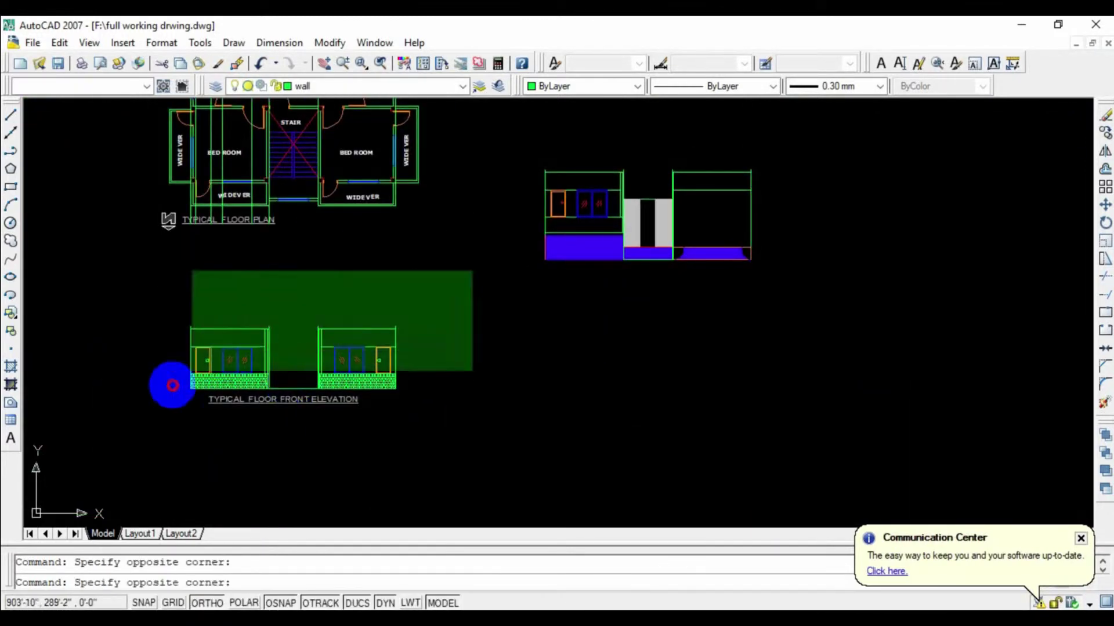
click(164, 391)
scroll(364, 369, up, 5)
middle_drag(518, 352, 527, 307)
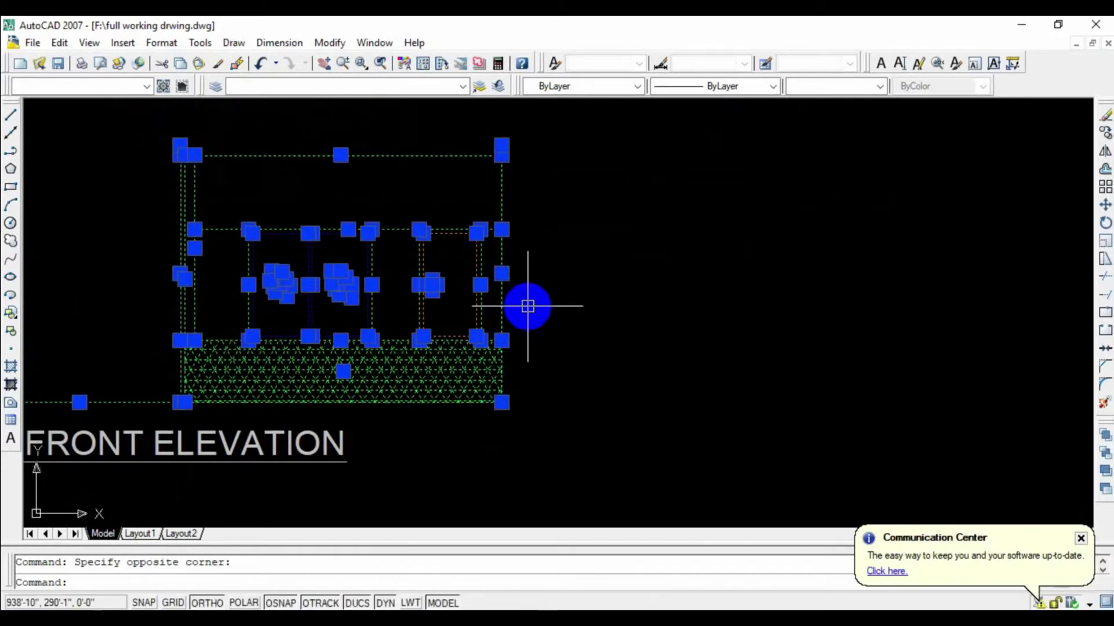
text(co)
key(Return)
click(503, 402)
scroll(652, 348, down, 3)
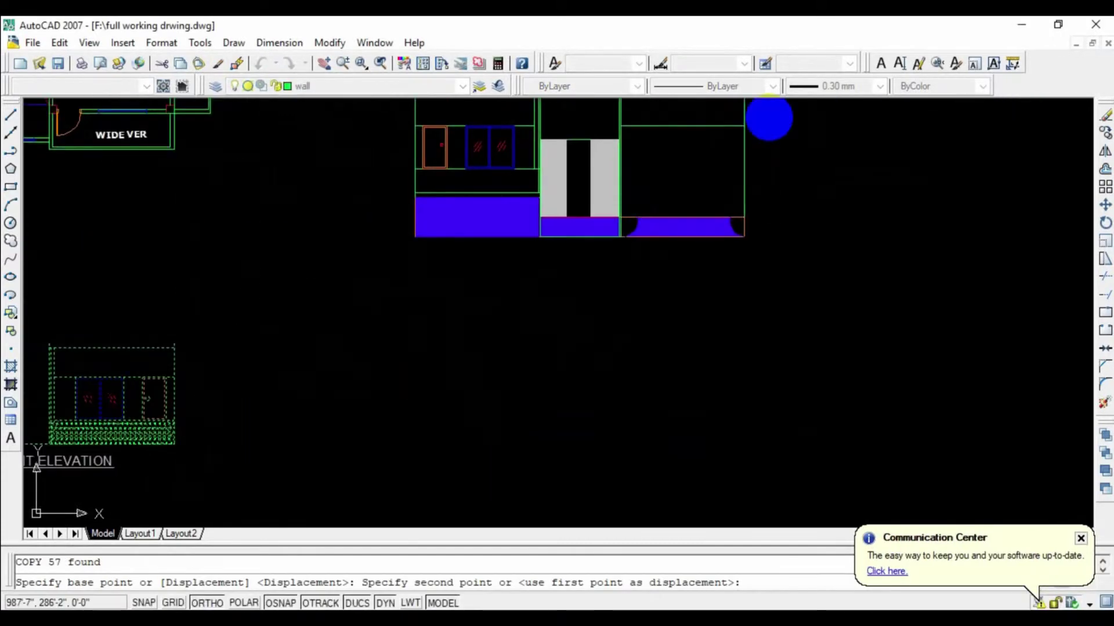
scroll(696, 232, down, 3)
key(F8)
scroll(637, 256, up, 5)
scroll(622, 280, up, 3)
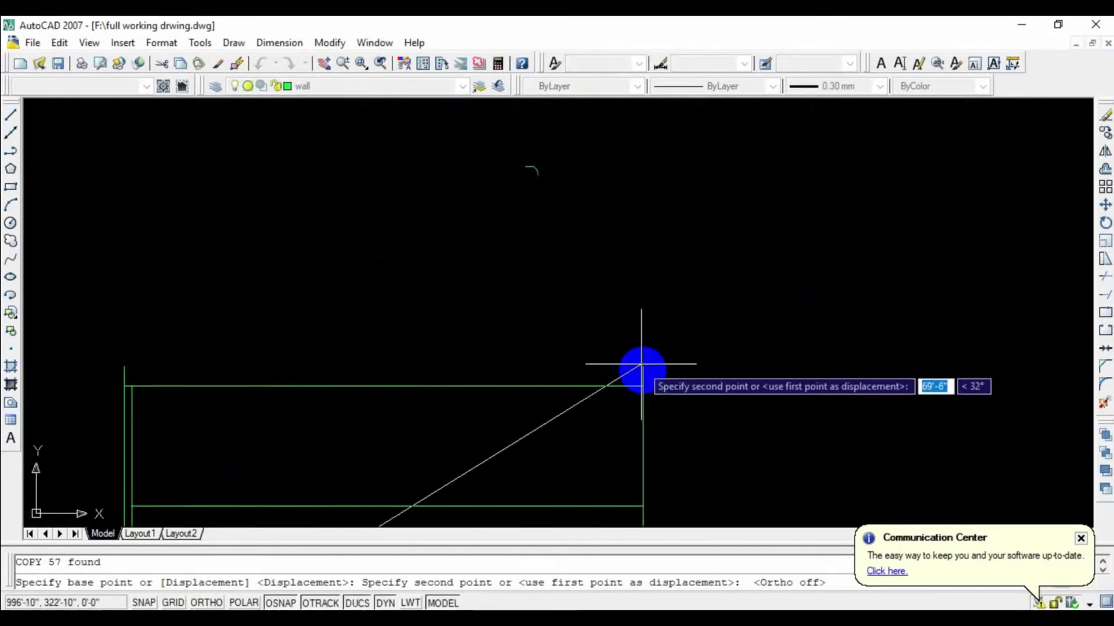
click(642, 366)
scroll(642, 367, down, 5)
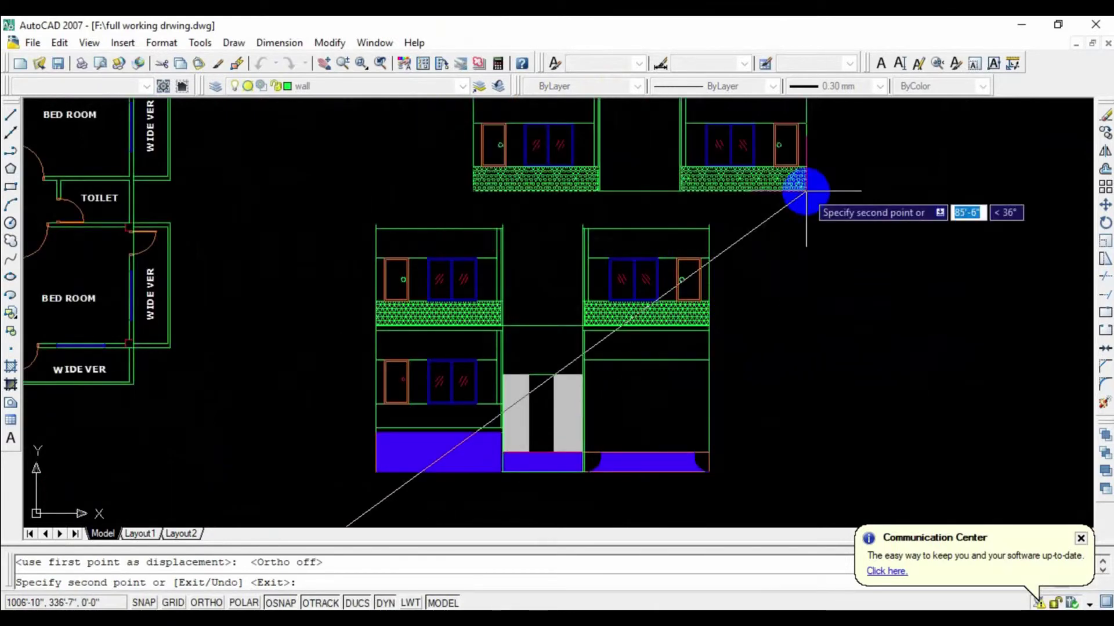
key(Escape)
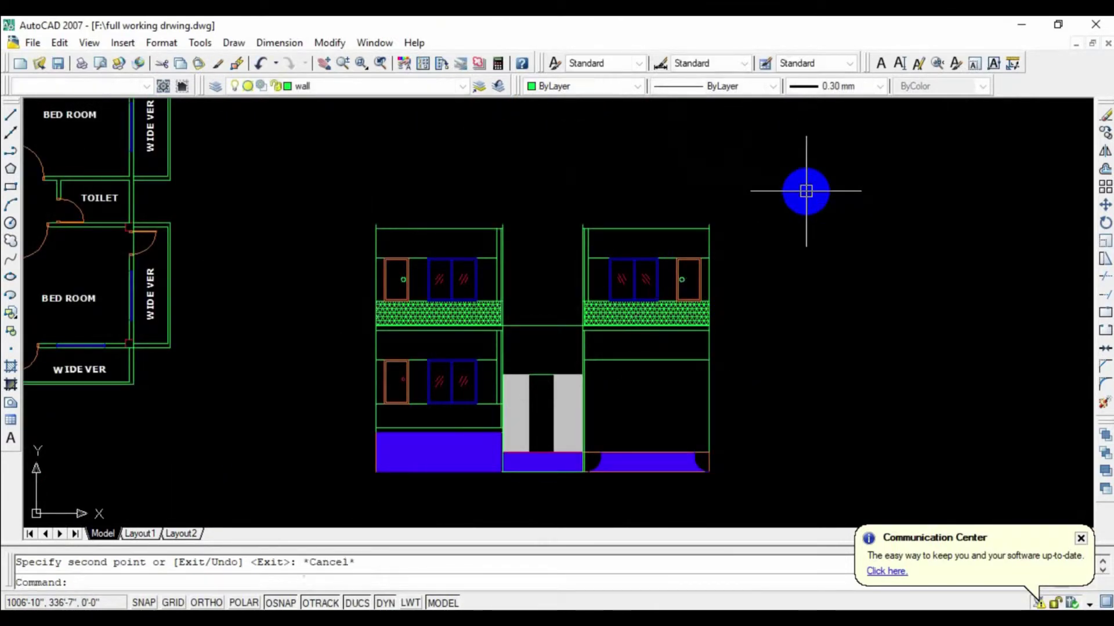
middle_drag(803, 202, 700, 286)
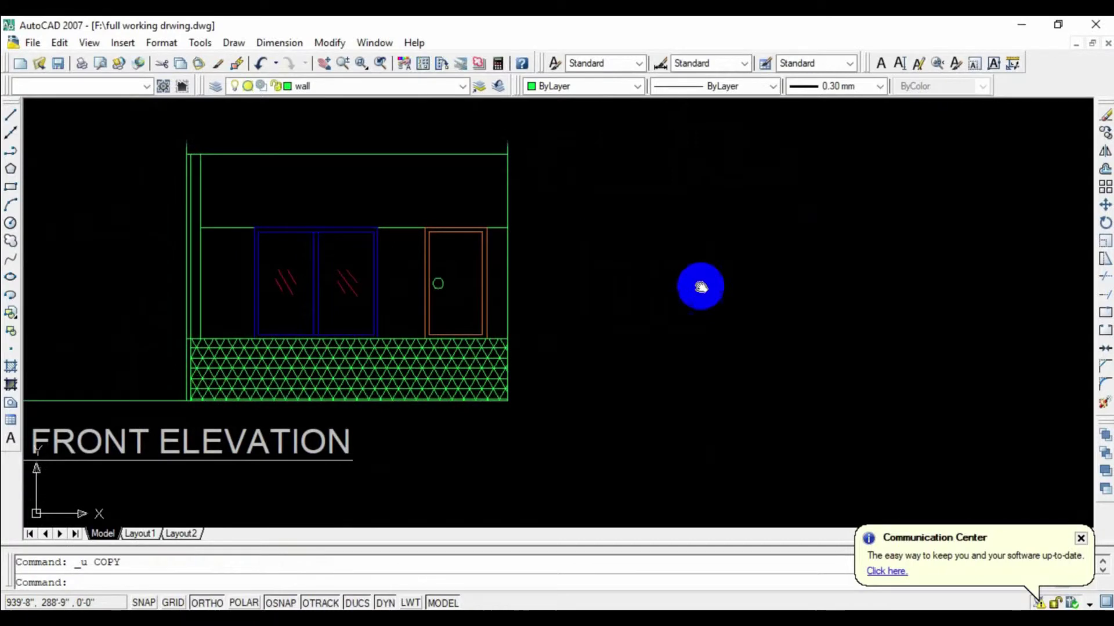
Window-select both typical floor elevations.
scroll(435, 297, down, 2)
key(Return)
key(Return)
scroll(592, 286, down, 2)
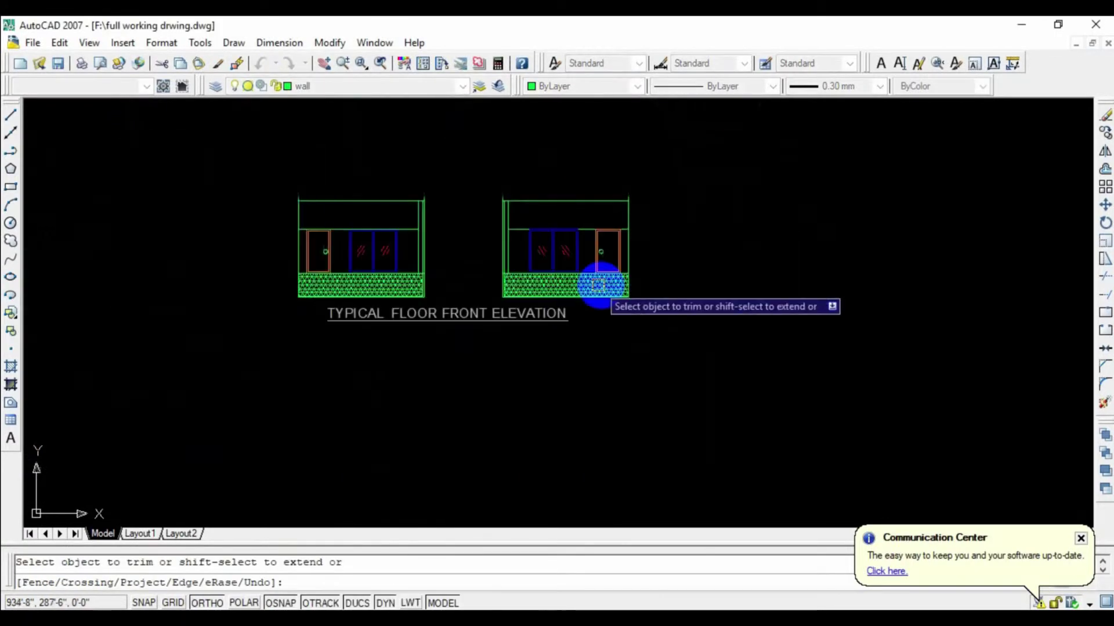
key(Escape)
click(739, 107)
click(262, 300)
scroll(539, 215, down, 5)
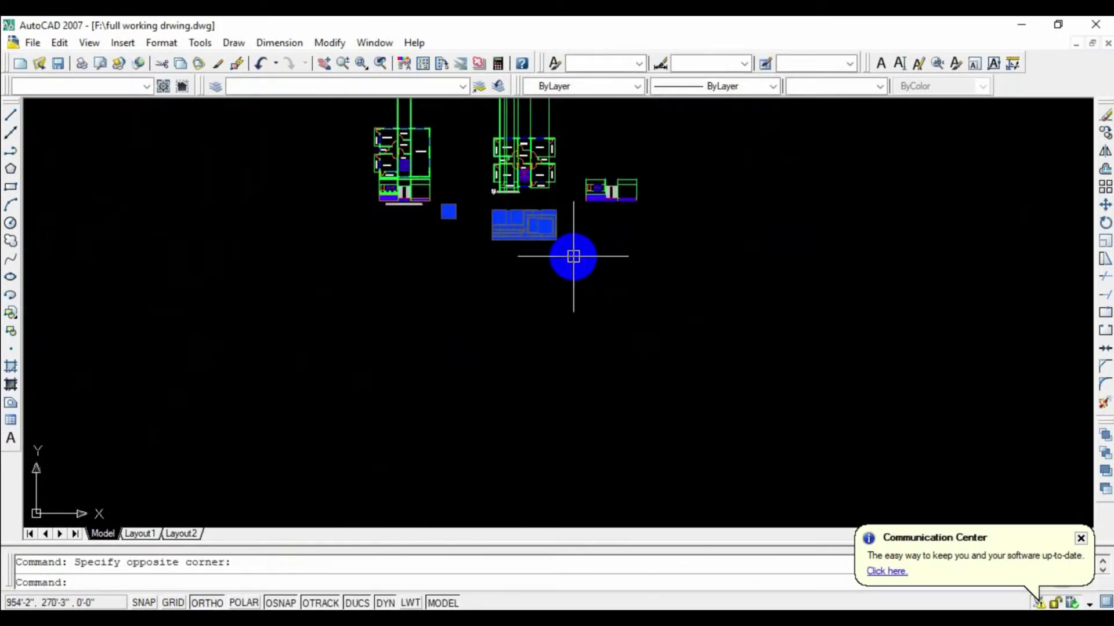
middle_drag(554, 247, 557, 340)
scroll(574, 339, up, 5)
middle_drag(676, 351, 623, 266)
Copy both typical floor elevations from their corner, with ortho off, placing one atop the ground floor.
text(o)
key(Return)
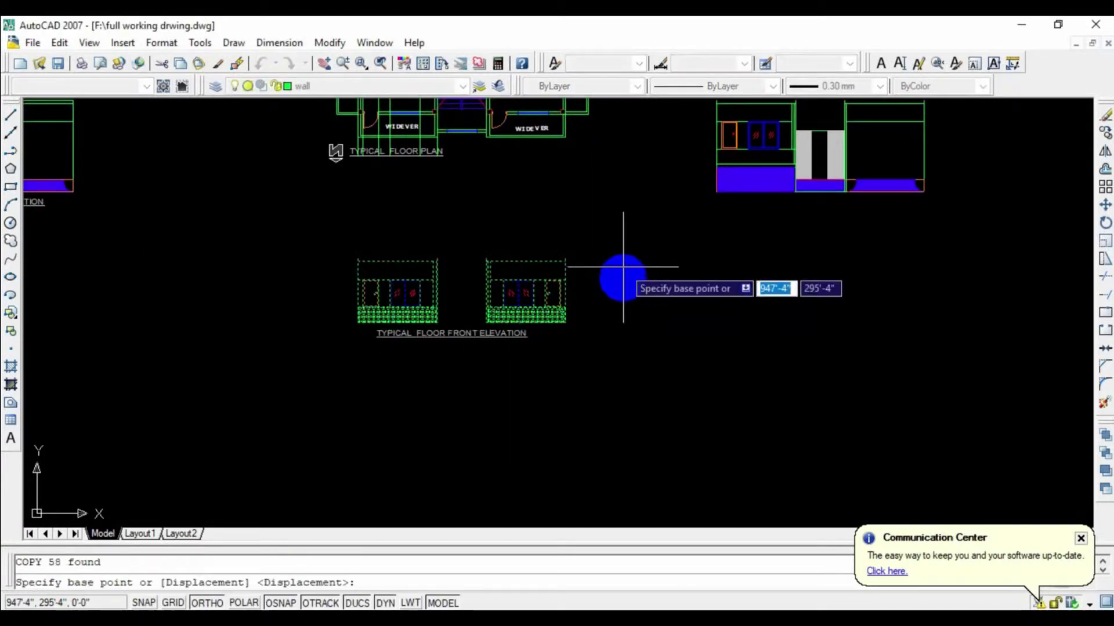
scroll(622, 281, up, 4)
click(580, 301)
scroll(689, 296, down, 4)
middle_drag(689, 296, 607, 214)
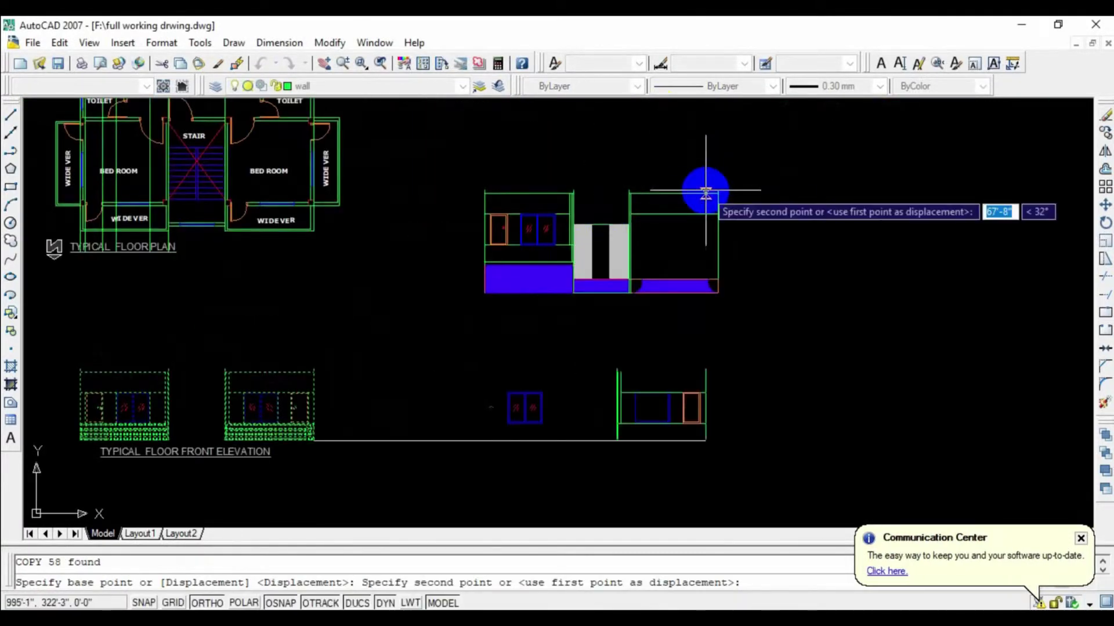
key(F8)
scroll(711, 191, up, 4)
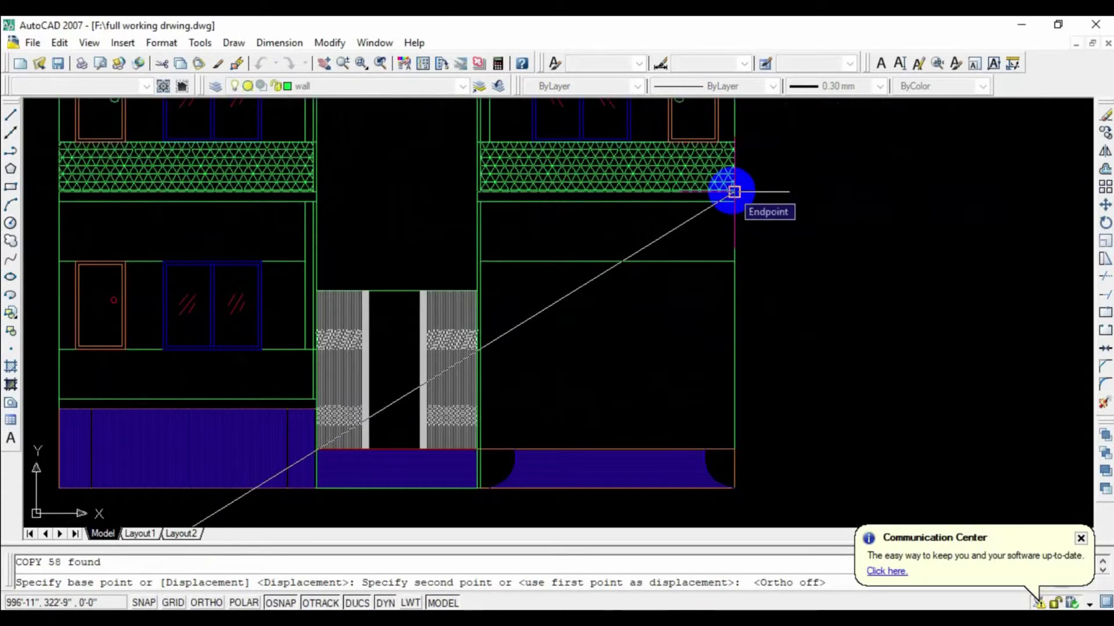
click(733, 187)
Stack three more typical floor copies on top of both towers.
middle_drag(646, 218, 632, 433)
click(720, 186)
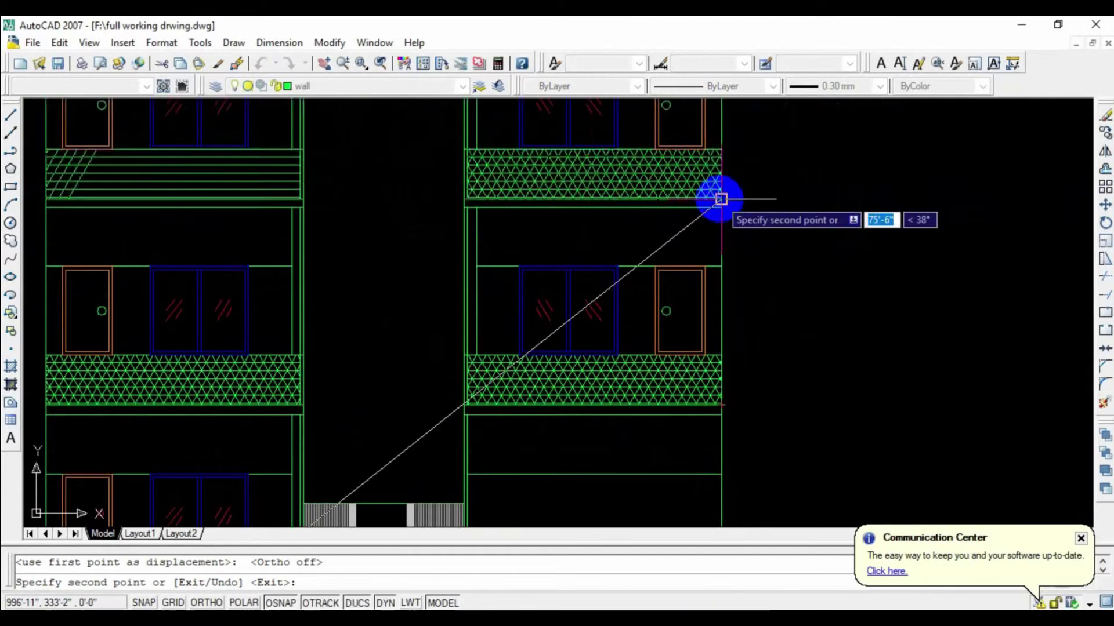
scroll(718, 196, up, 4)
scroll(718, 196, down, 7)
middle_drag(752, 193, 689, 373)
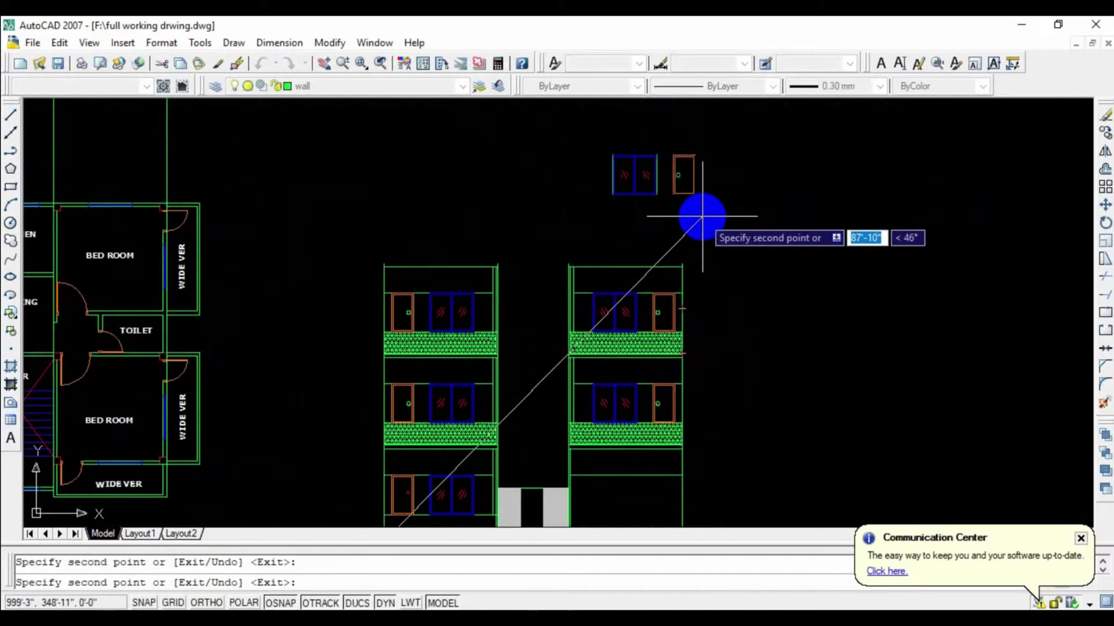
click(683, 259)
scroll(681, 248, up, 3)
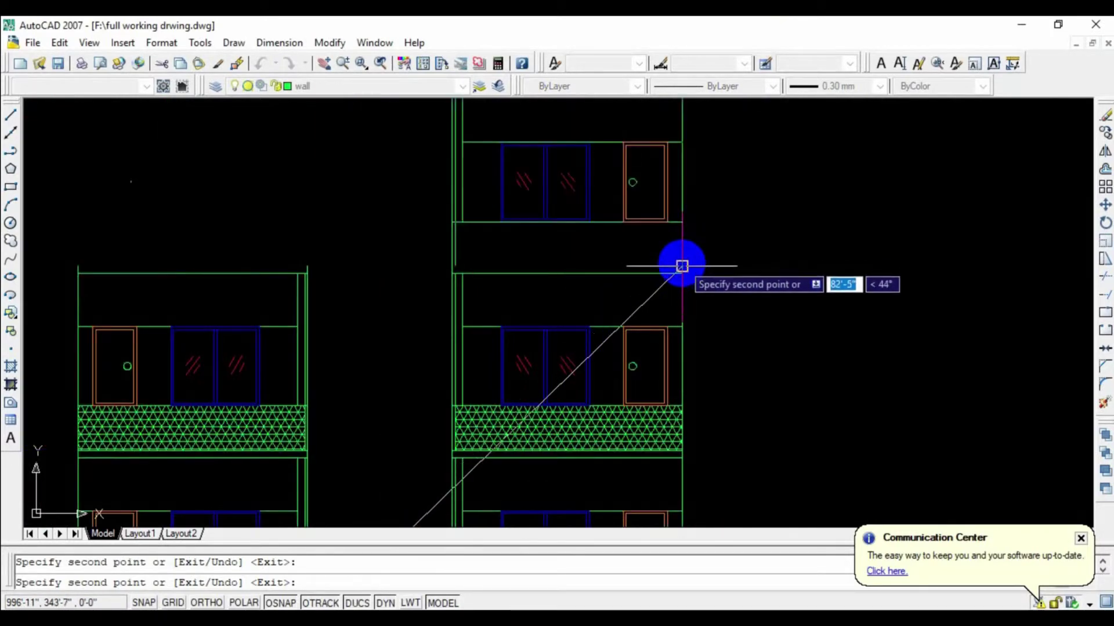
scroll(741, 241, down, 2)
scroll(628, 227, down, 3)
scroll(628, 227, up, 5)
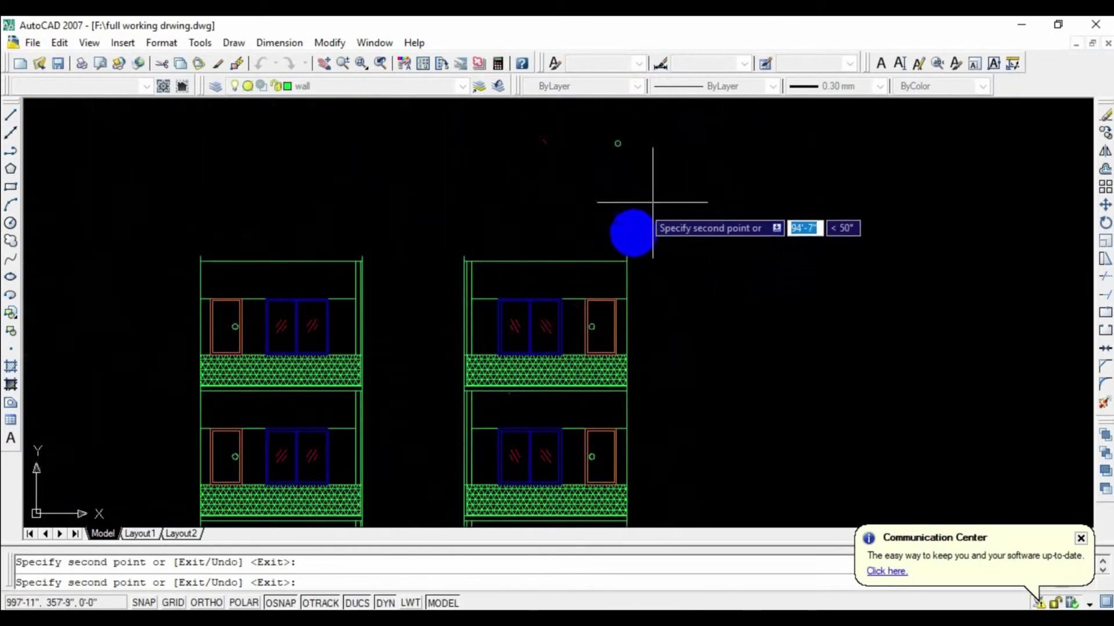
middle_drag(627, 252, 656, 255)
click(621, 283)
Finish the copy and zoom out to the plans and tall elevations.
scroll(795, 219, down, 3)
scroll(651, 355, up, 3)
scroll(547, 228, up, 2)
scroll(718, 256, down, 3)
scroll(702, 264, up, 1)
scroll(702, 264, up, 4)
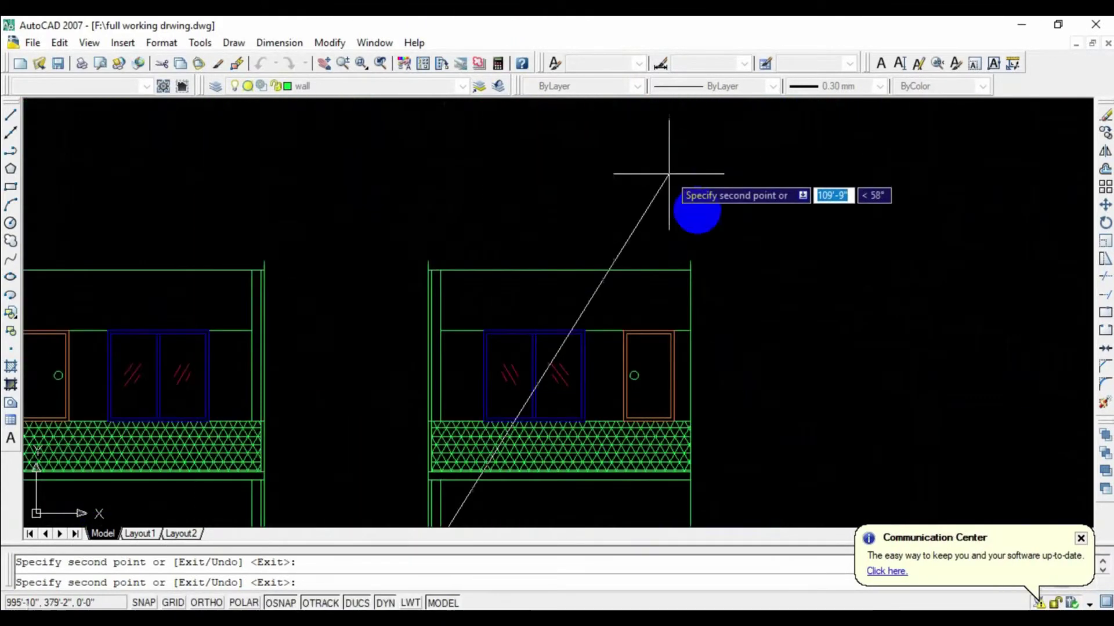
scroll(935, 253, down, 3)
key(Escape)
scroll(936, 254, down, 3)
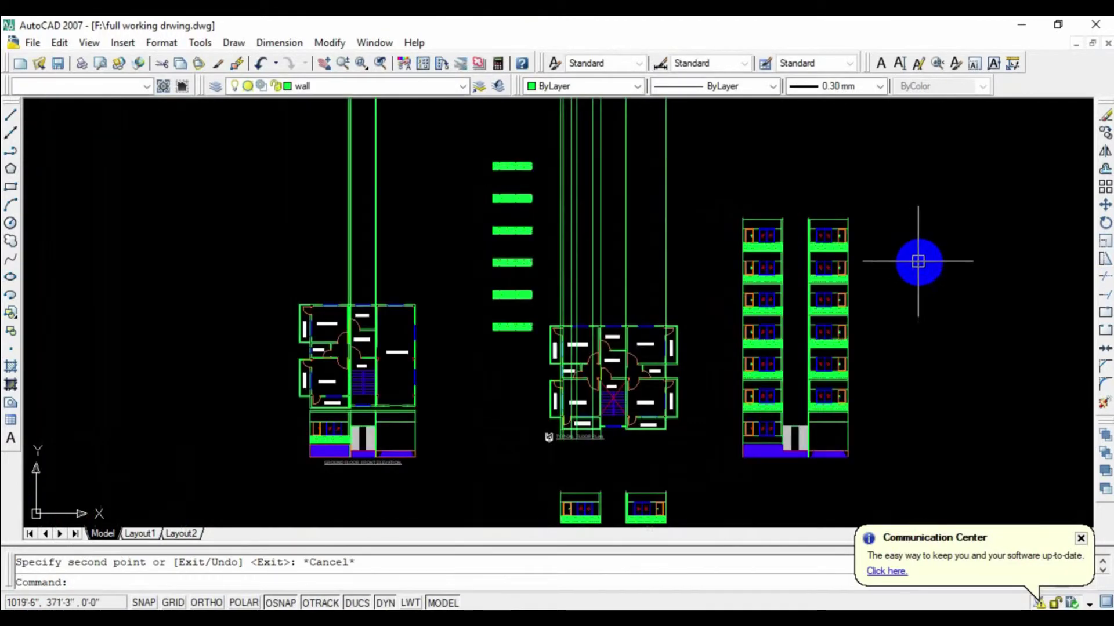
middle_drag(824, 232, 677, 195)
click(551, 113)
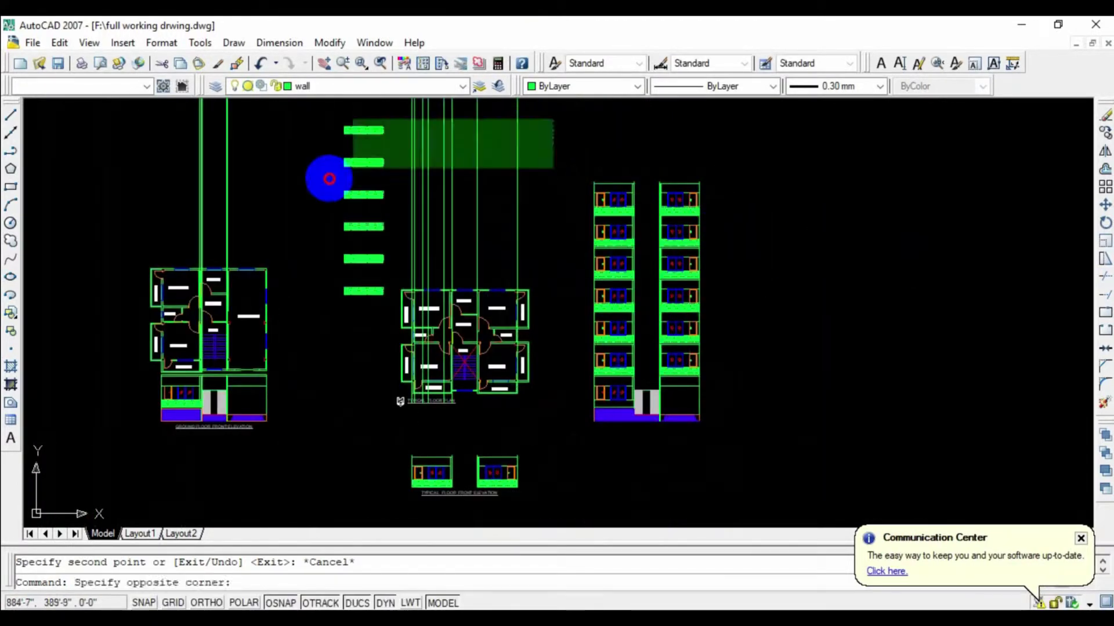
Erase the stray lines and top three green bars, then undo that erasure.
click(297, 209)
key(Delete)
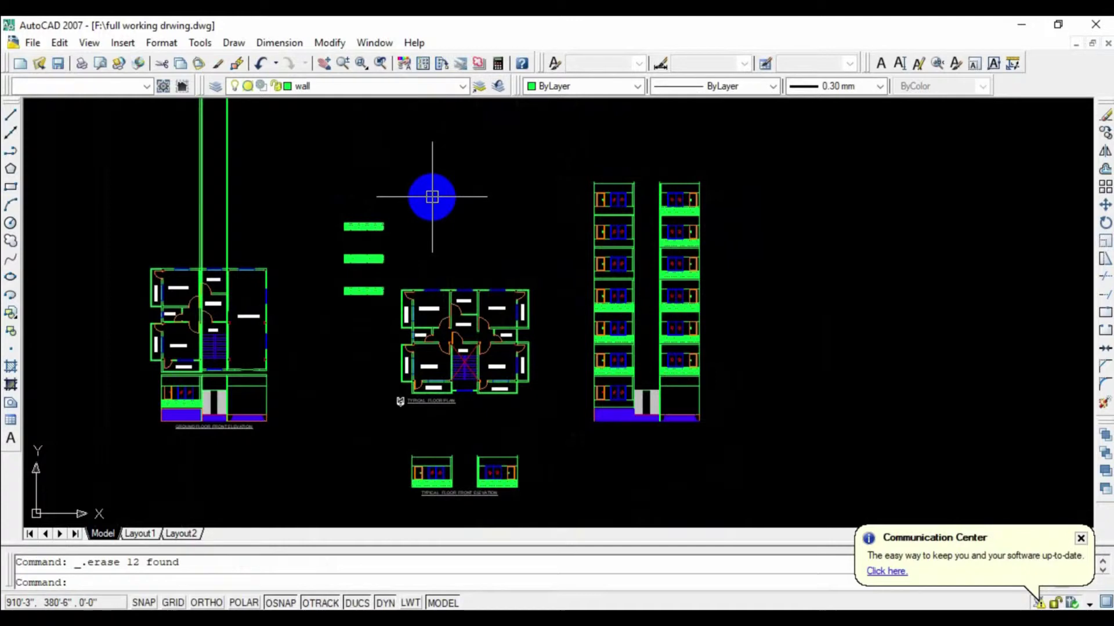
scroll(643, 299, up, 1)
scroll(603, 284, up, 3)
scroll(592, 284, down, 4)
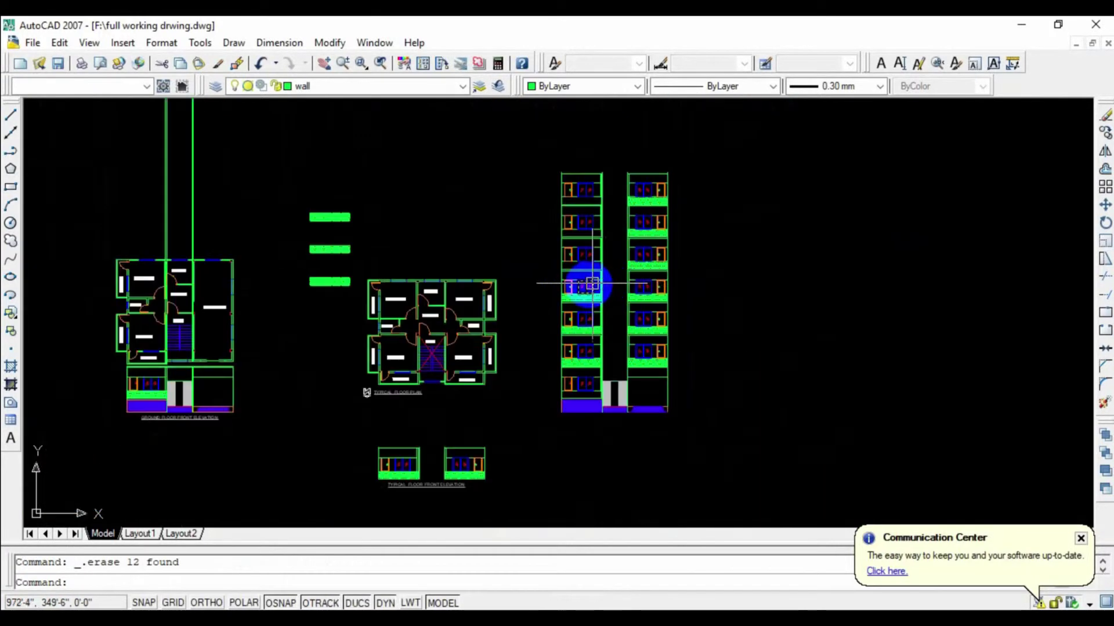
scroll(588, 248, up, 5)
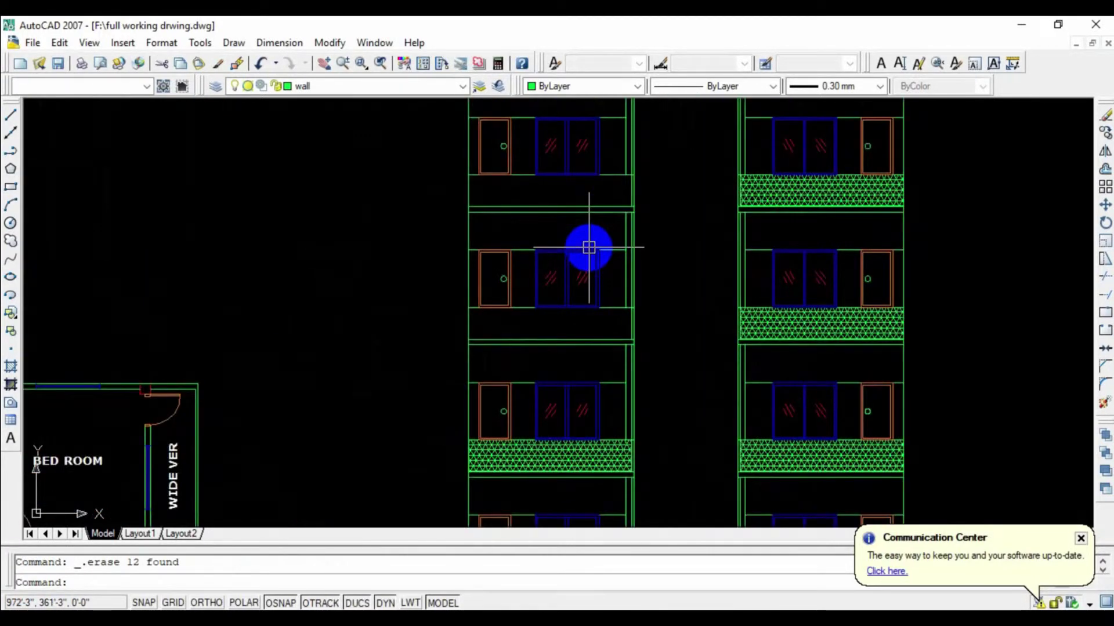
key(ctrl+z)
key(ctrl+z)
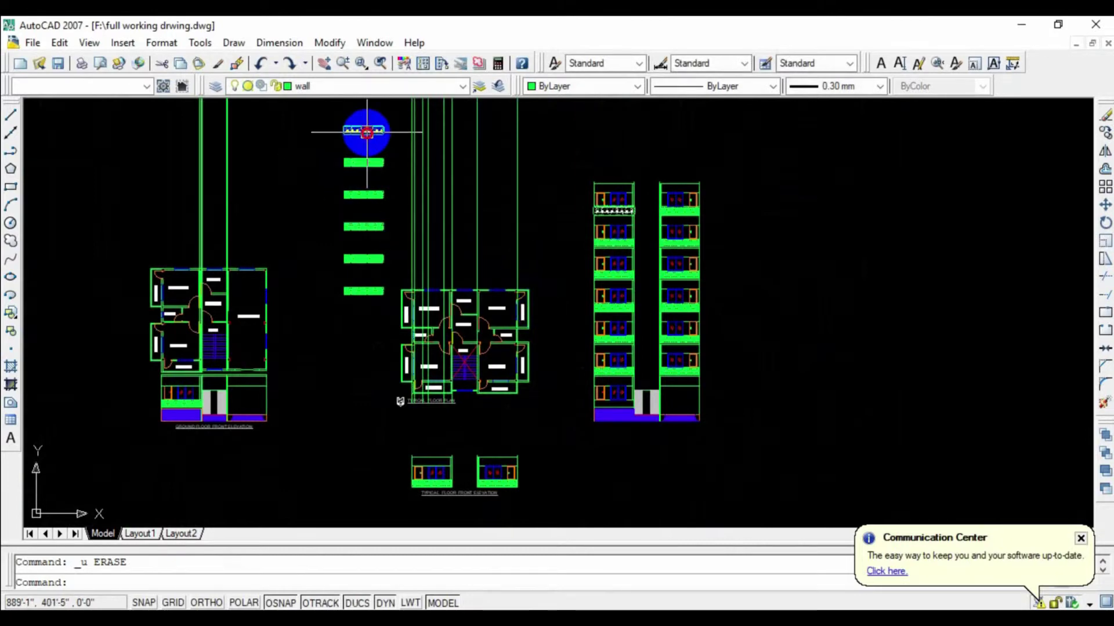
Delete the stray label and long vertical lines above the plan, then zoom onto the tall elevation.
key(Delete)
click(553, 124)
click(391, 174)
key(Delete)
scroll(619, 214, up, 3)
scroll(606, 222, up, 2)
scroll(580, 232, down, 8)
scroll(533, 249, up, 5)
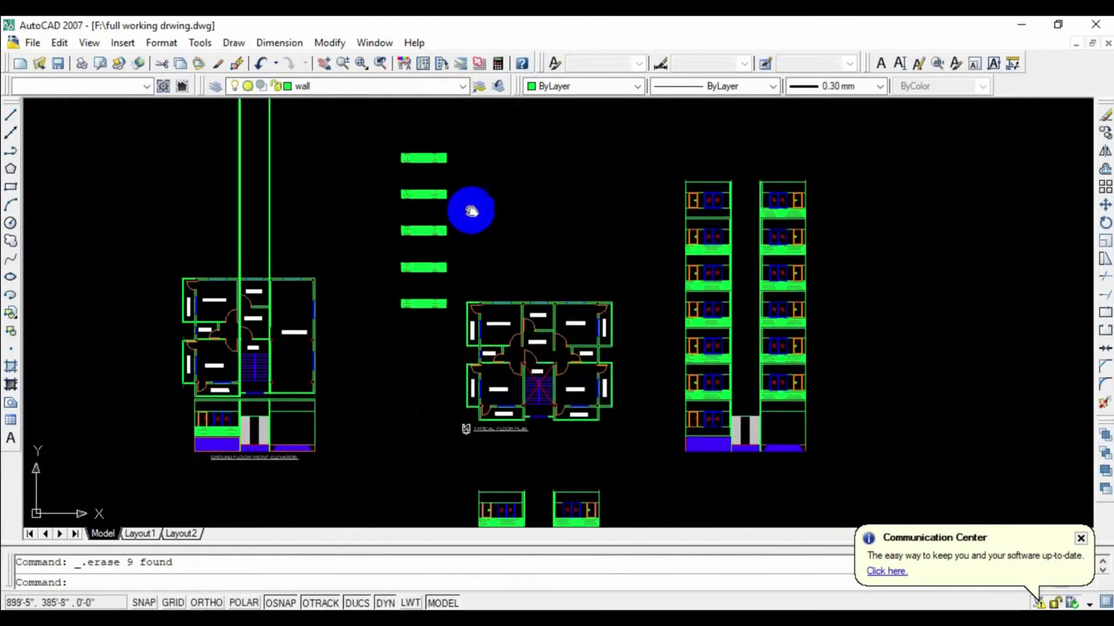
click(485, 137)
key(Escape)
scroll(597, 232, up, 5)
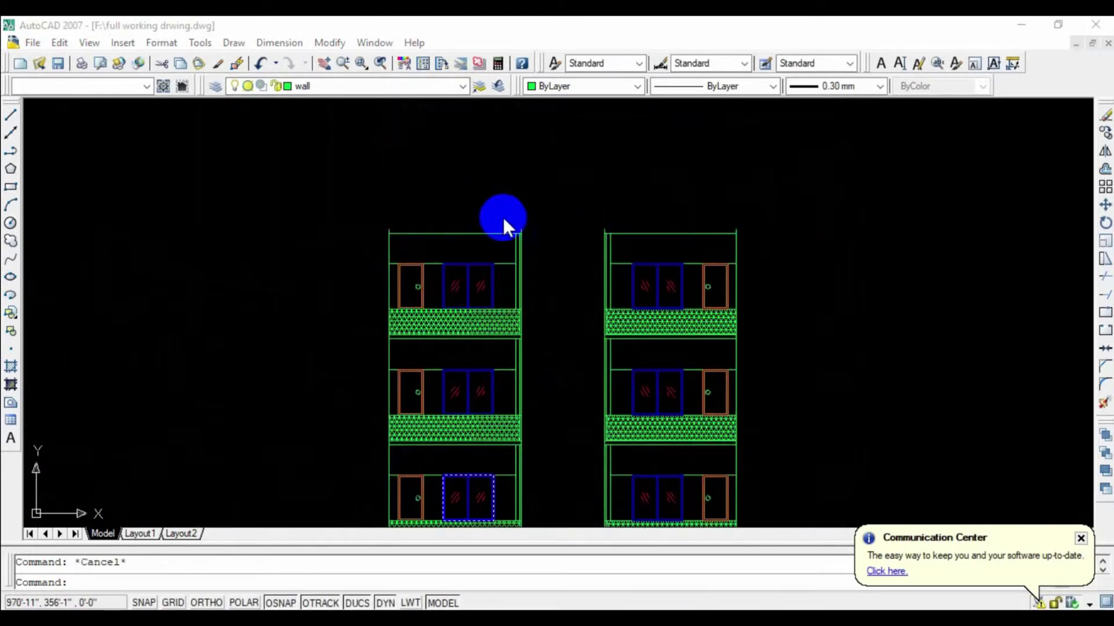
Draw a line across the tops of both side blocks.
key(l)
key(Return)
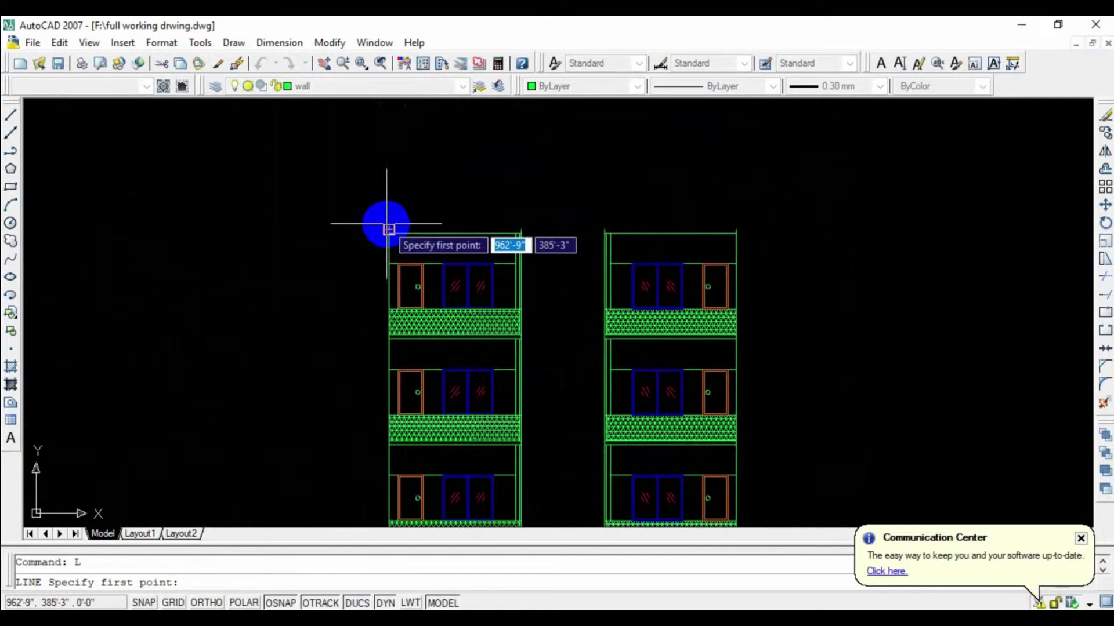
click(389, 229)
click(735, 230)
key(Escape)
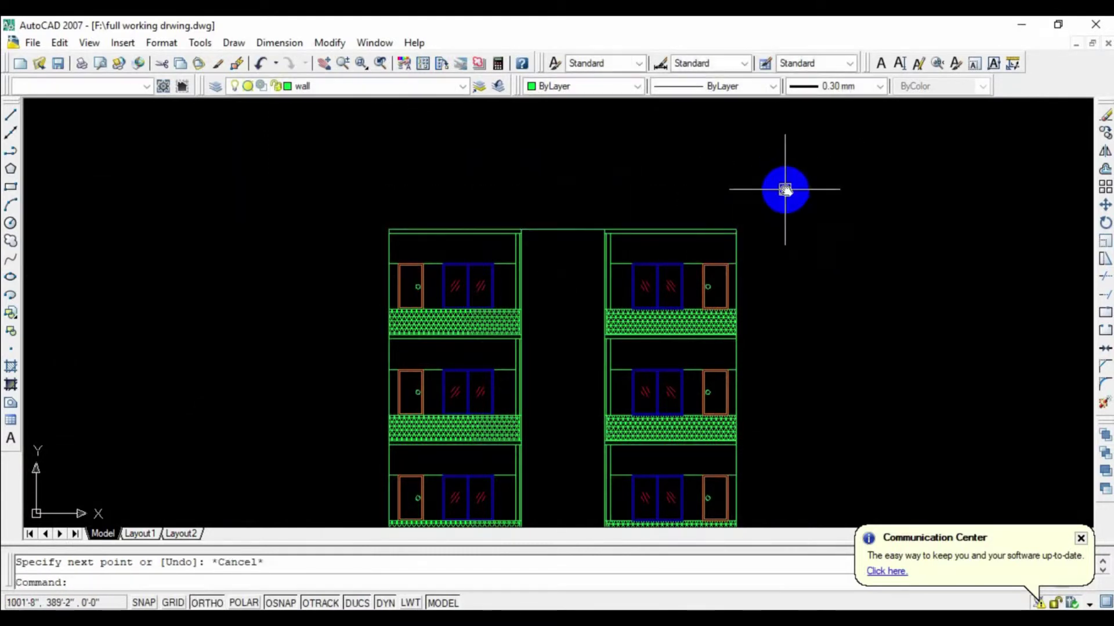
middle_drag(786, 189, 791, 193)
Offset that roof line 8' upward as the stair tower's top.
key(o)
key(Return)
text(8')
key(Return)
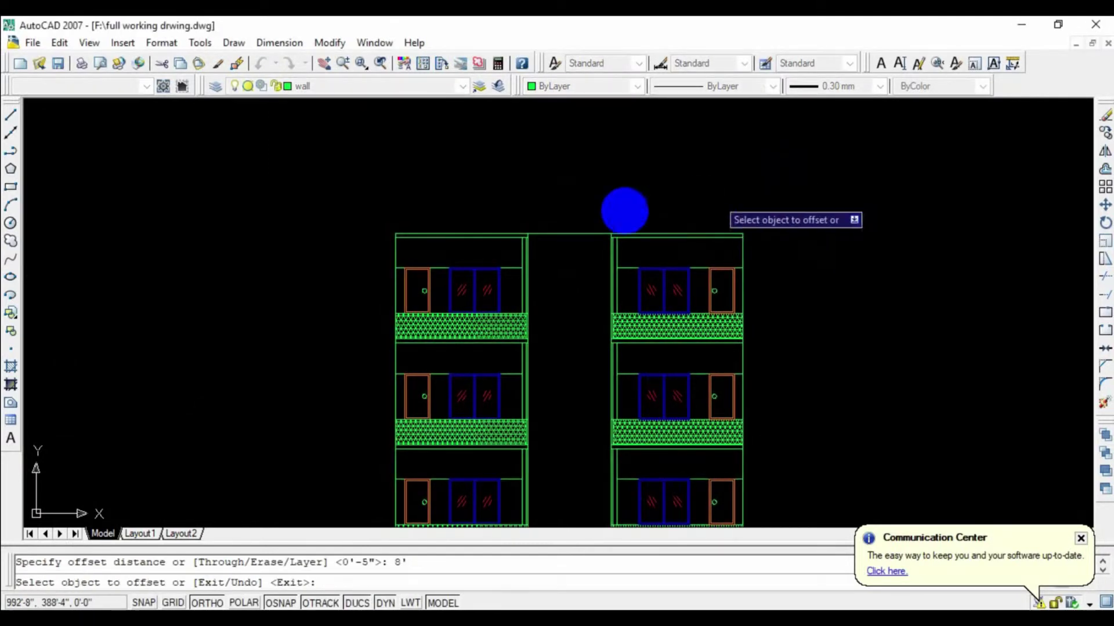
click(606, 234)
click(575, 209)
key(Escape)
middle_drag(573, 335, 582, 367)
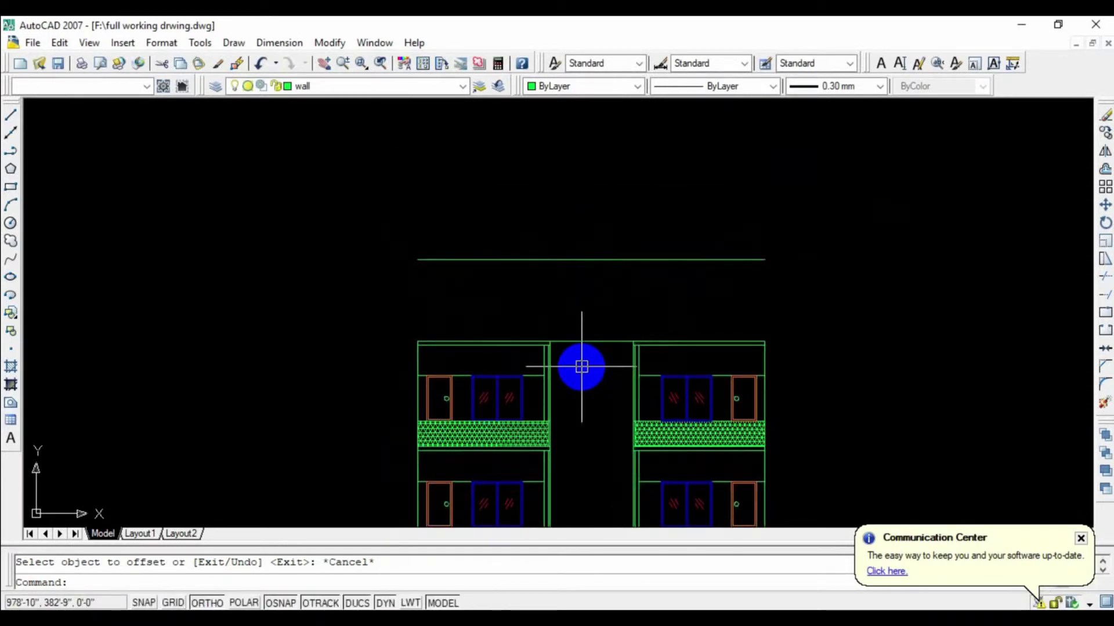
scroll(581, 367, up, 1)
Extend both inner block walls up to the 8' tower top line.
key(Return)
key(Return)
click(535, 355)
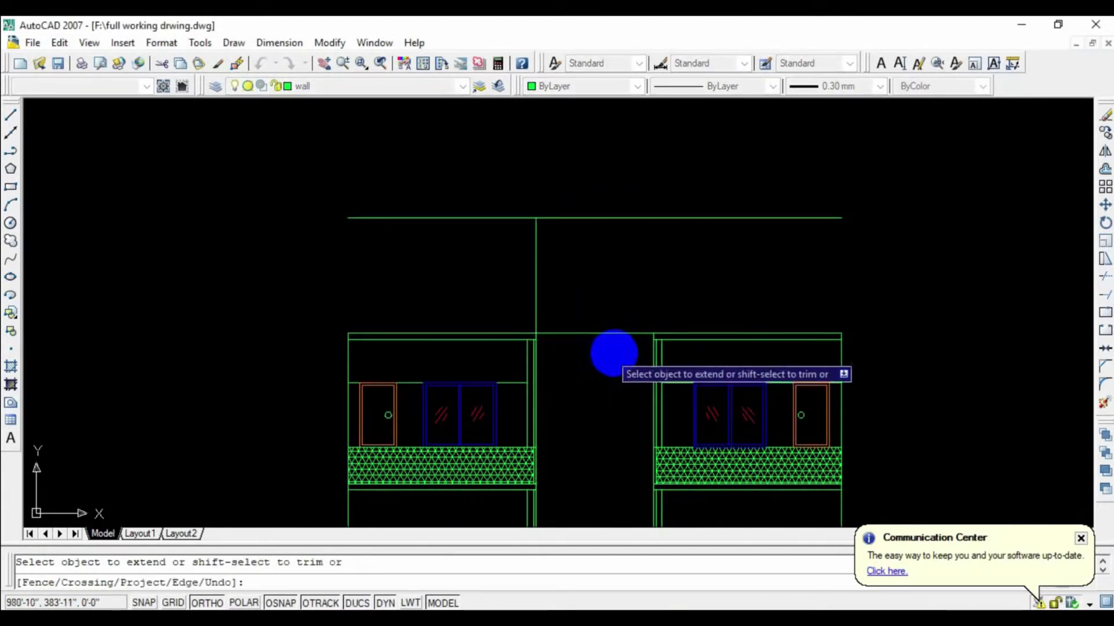
click(653, 362)
key(Escape)
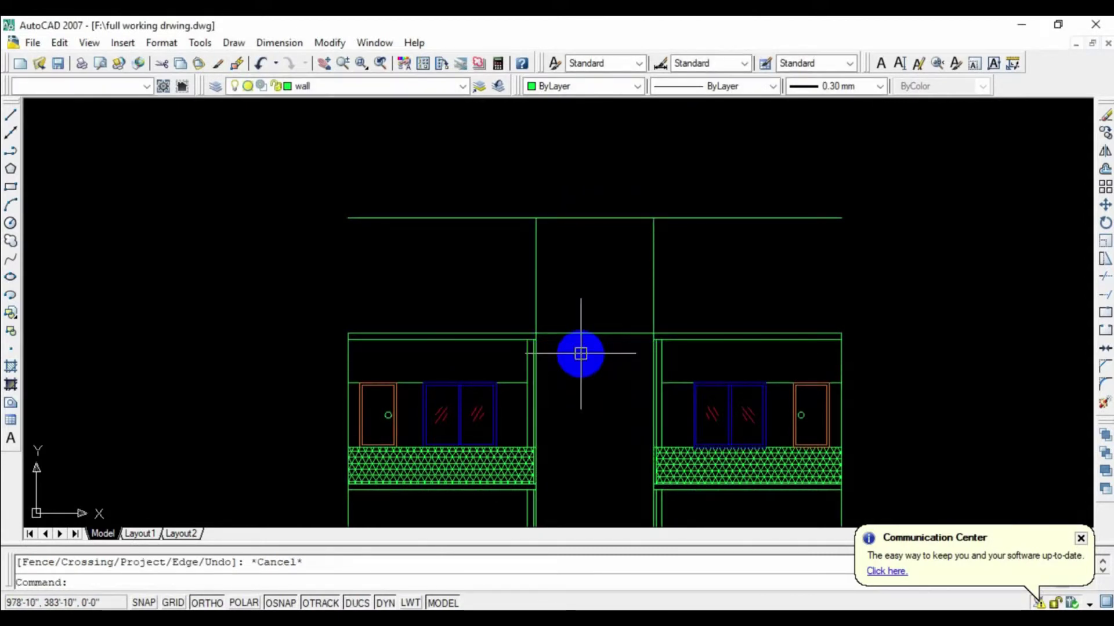
text(o)
Offset the roof line 2'6" upward as the parapet line.
key(Return)
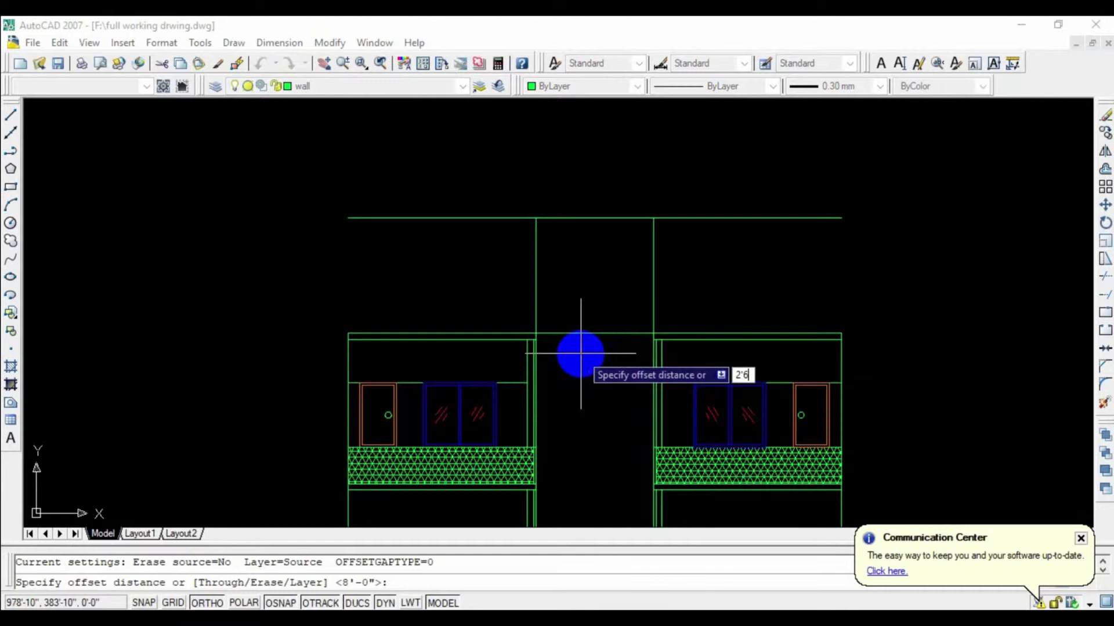
key(Return)
click(591, 333)
key(Escape)
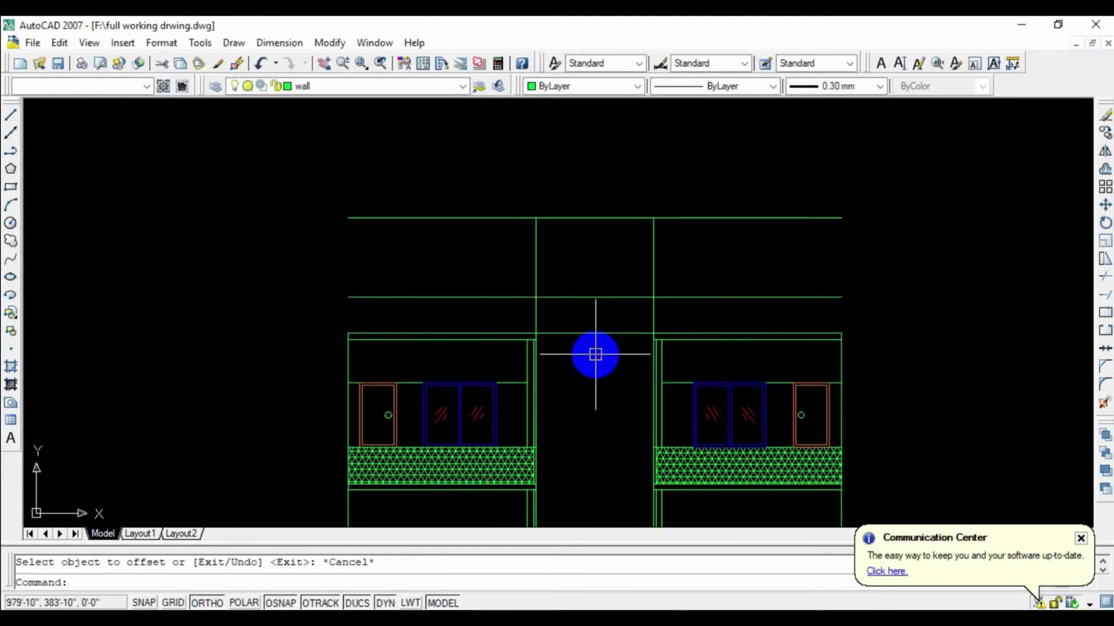
Trim the parapet line out between the tower walls, undoing one wrong trim.
text(r)
key(Return)
key(Return)
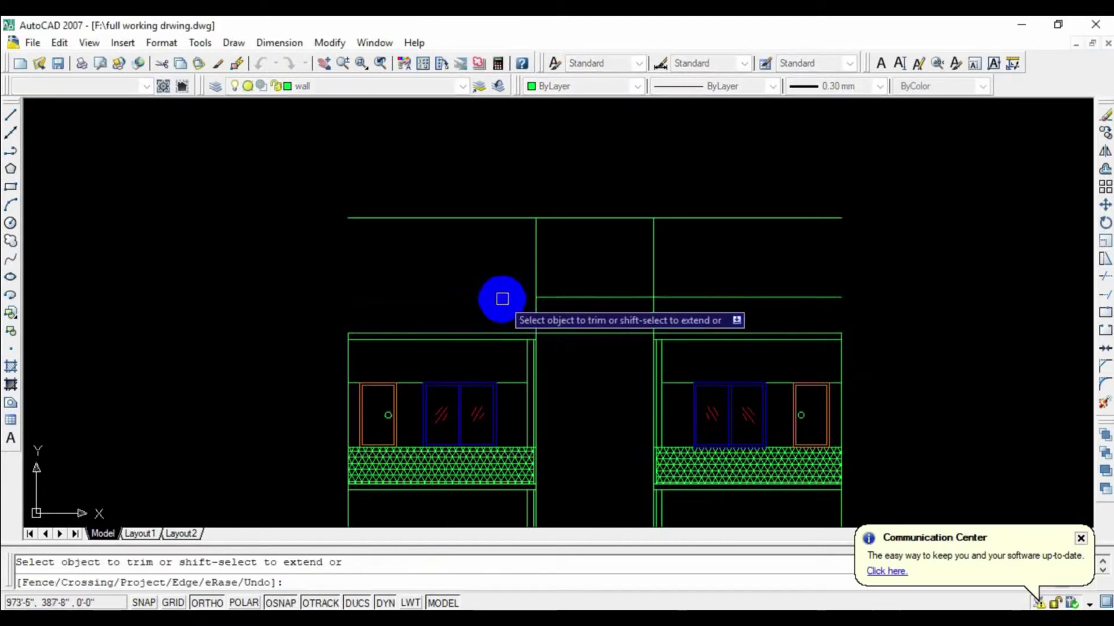
click(502, 298)
click(703, 297)
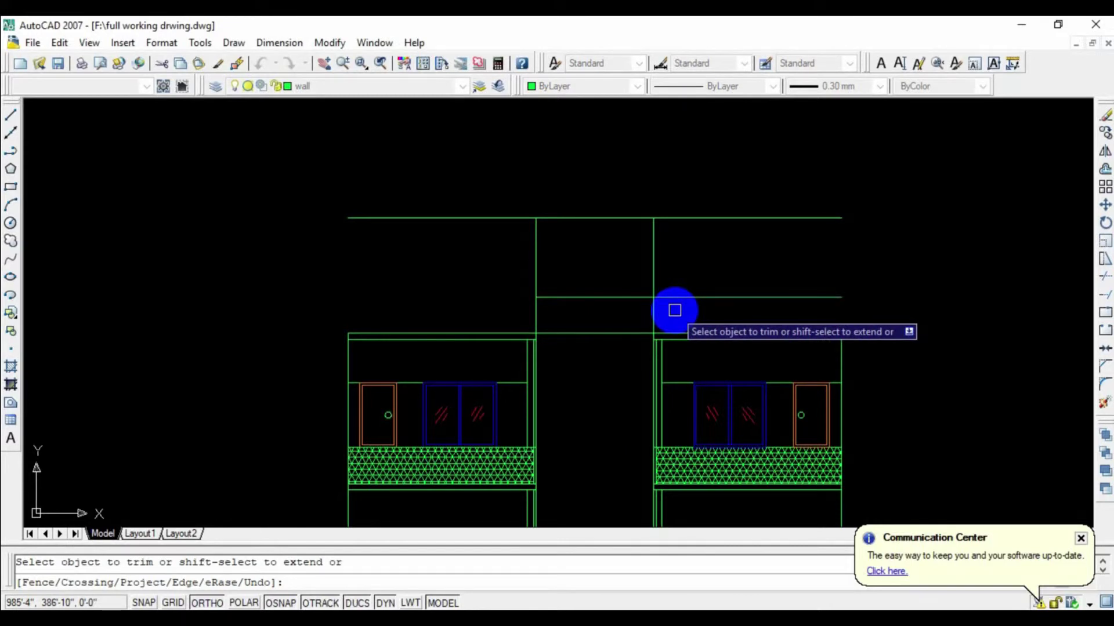
text(u)
key(Return)
click(596, 298)
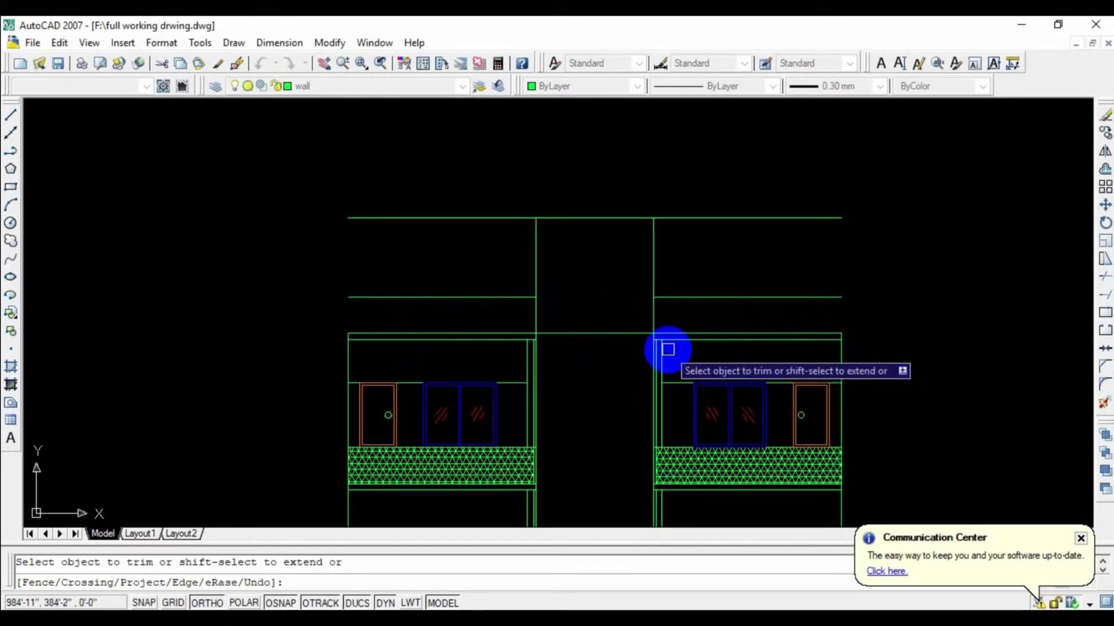
key(Escape)
middle_drag(596, 290, 588, 346)
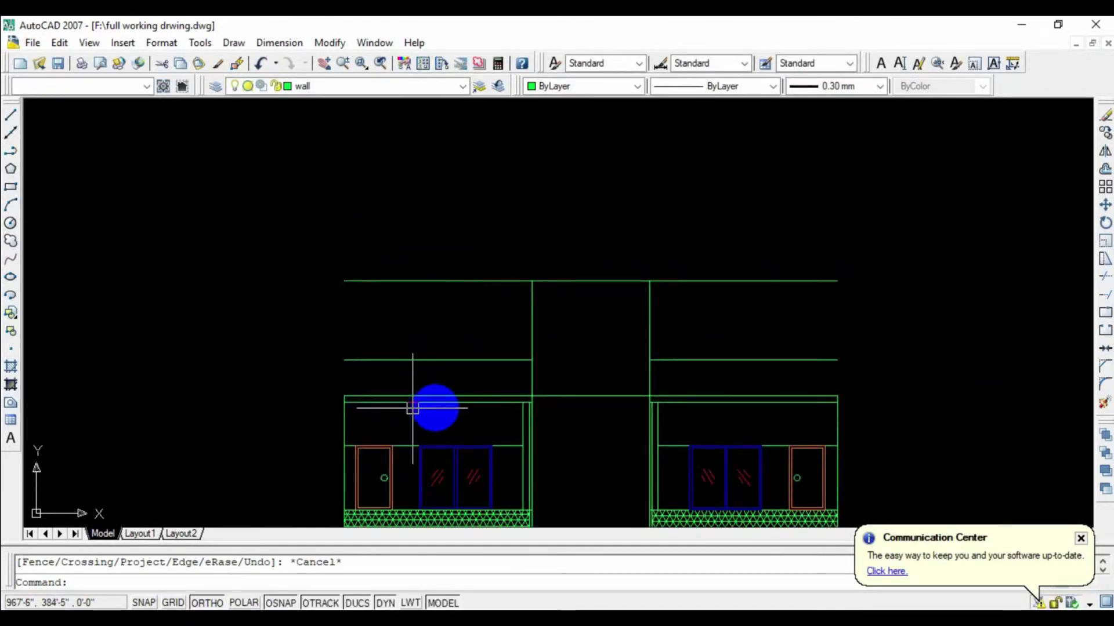
text(EX)
Offset the tower top line 6" up for the cap and the left inner wall sideways.
key(Return)
key(Return)
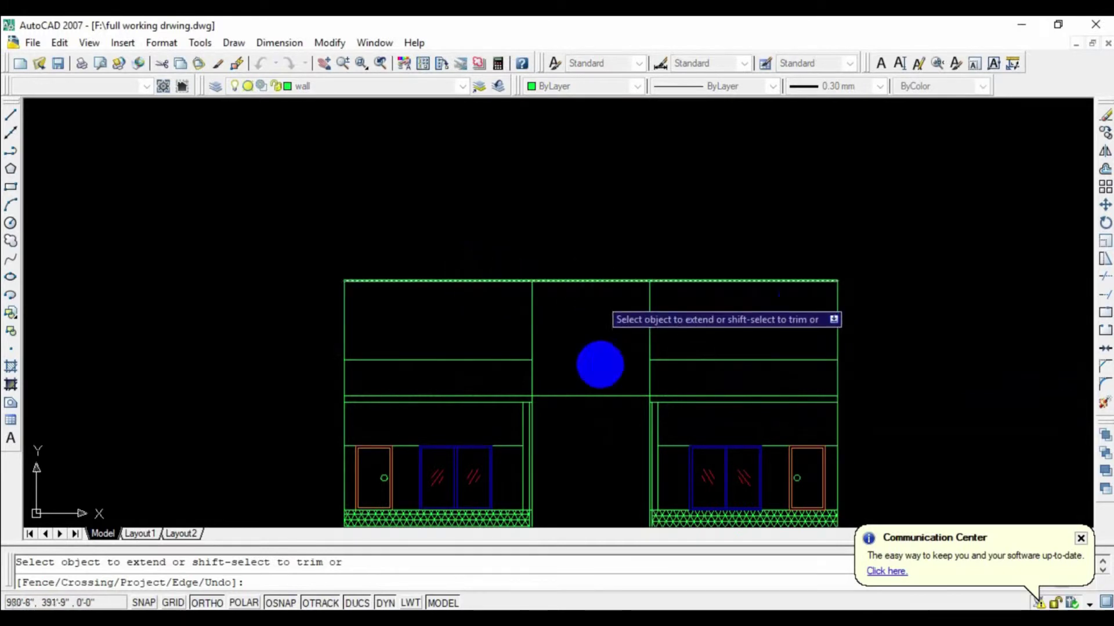
key(Escape)
text(o)
key(Return)
key(Return)
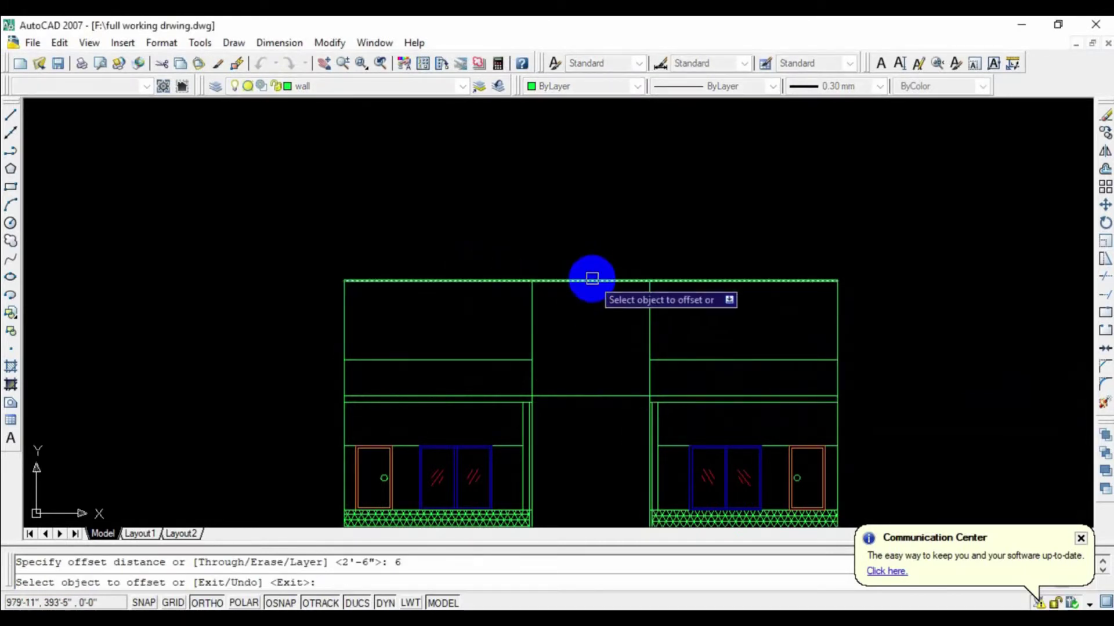
click(592, 278)
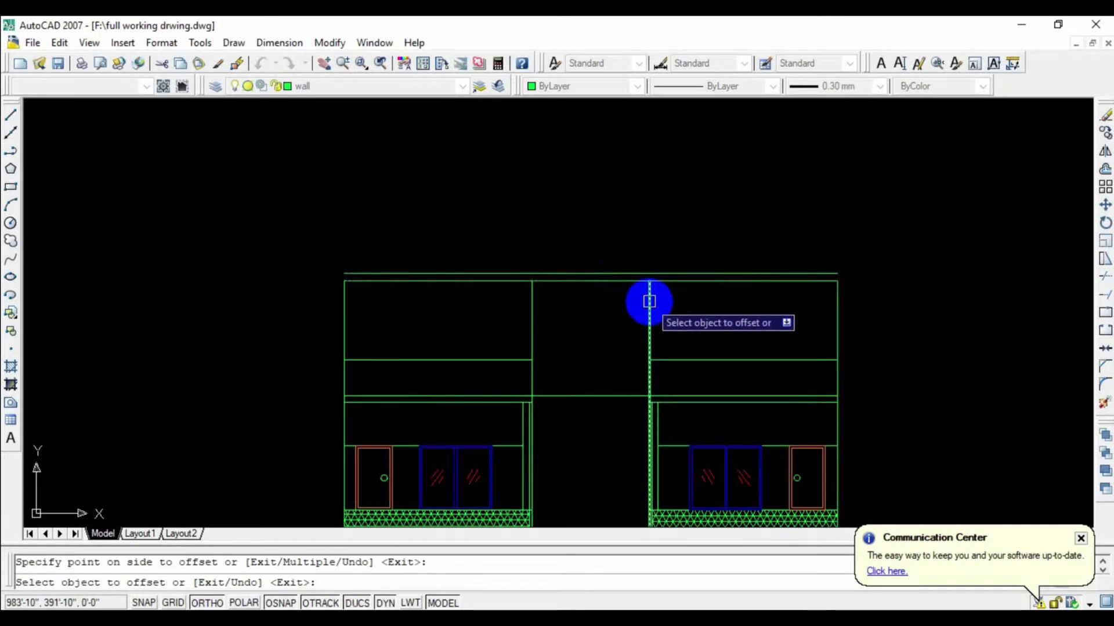
click(532, 299)
key(Escape)
Extend the three tower verticals up to the new cap line.
key(Return)
key(Return)
click(656, 308)
click(524, 305)
click(532, 313)
key(Escape)
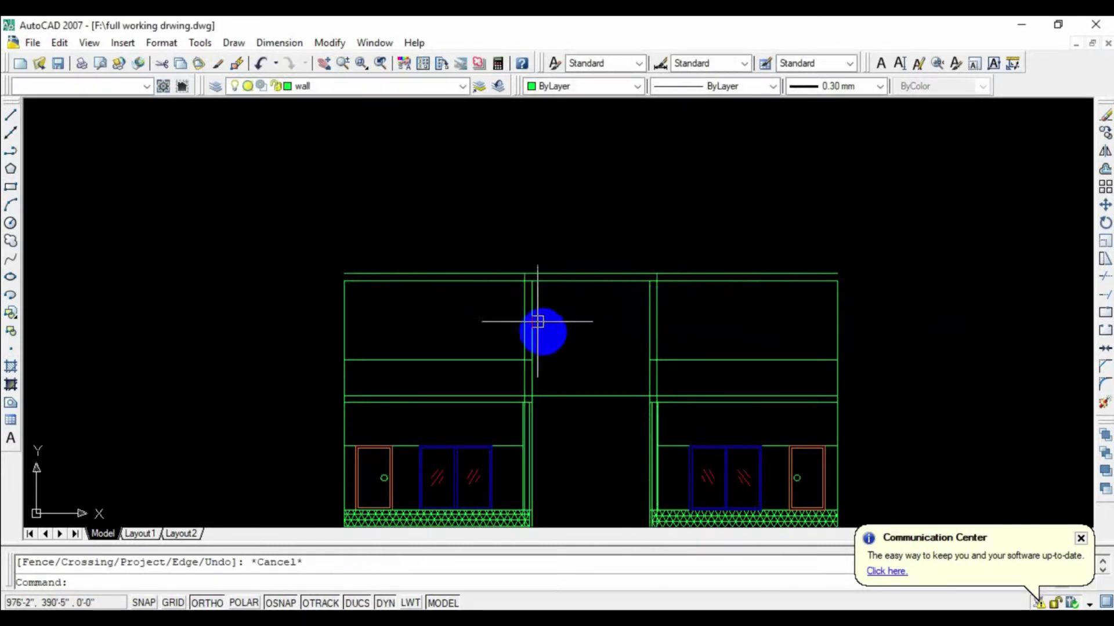
Trim the extra upper lines over both side blocks and the verticals above the parapet.
text(tr)
key(Return)
key(Return)
click(468, 239)
click(306, 306)
click(985, 228)
click(737, 334)
click(656, 296)
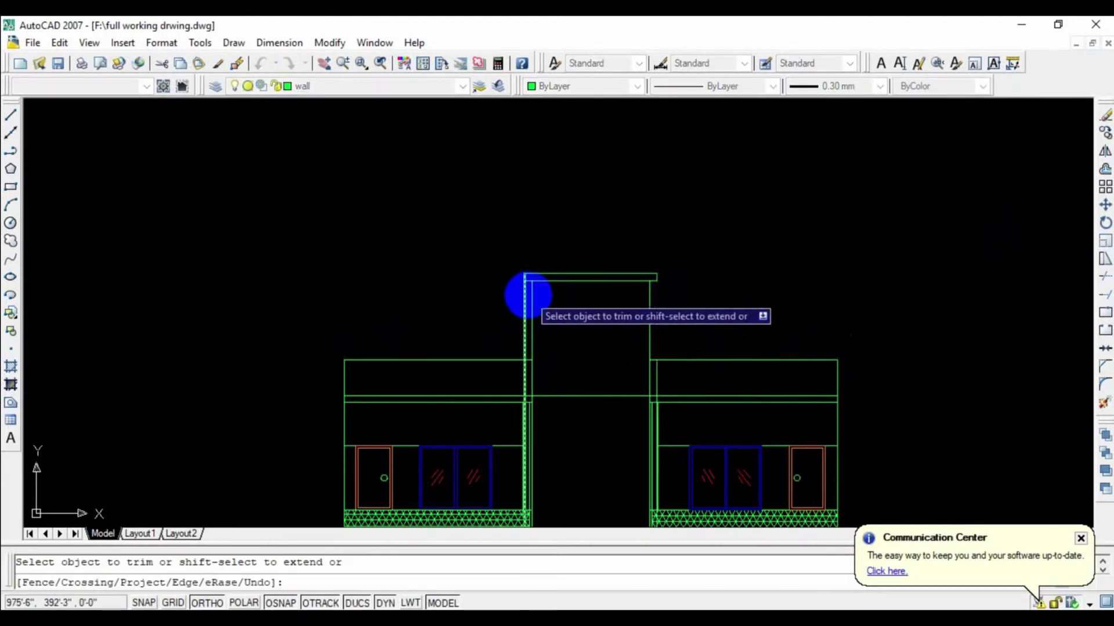
click(524, 295)
key(Escape)
Erase the leftover vertical line beside the tower.
middle_drag(713, 320, 712, 197)
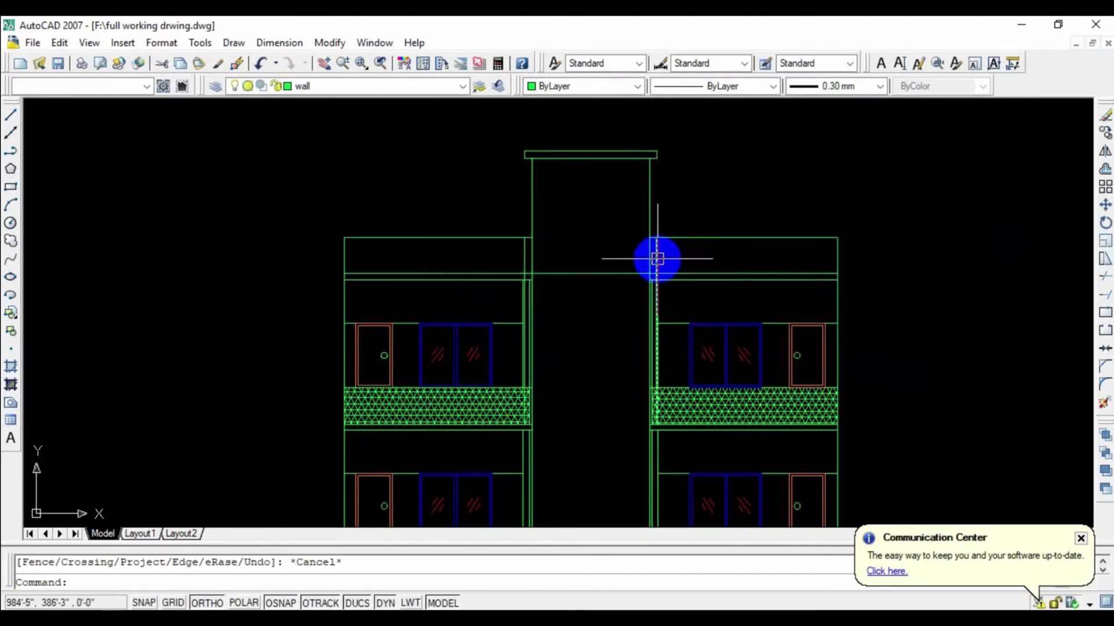
click(655, 258)
key(Delete)
scroll(764, 368, down, 2)
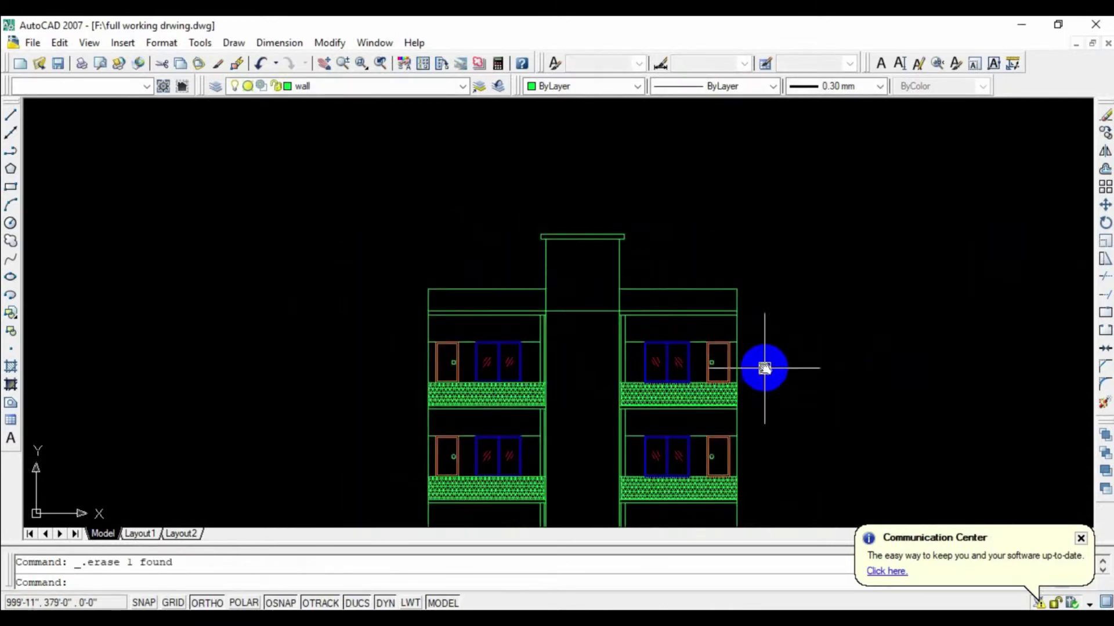
Zoom and pan to reframe the floor plan and elevation, cancelling a started trim.
scroll(669, 253, up, 2)
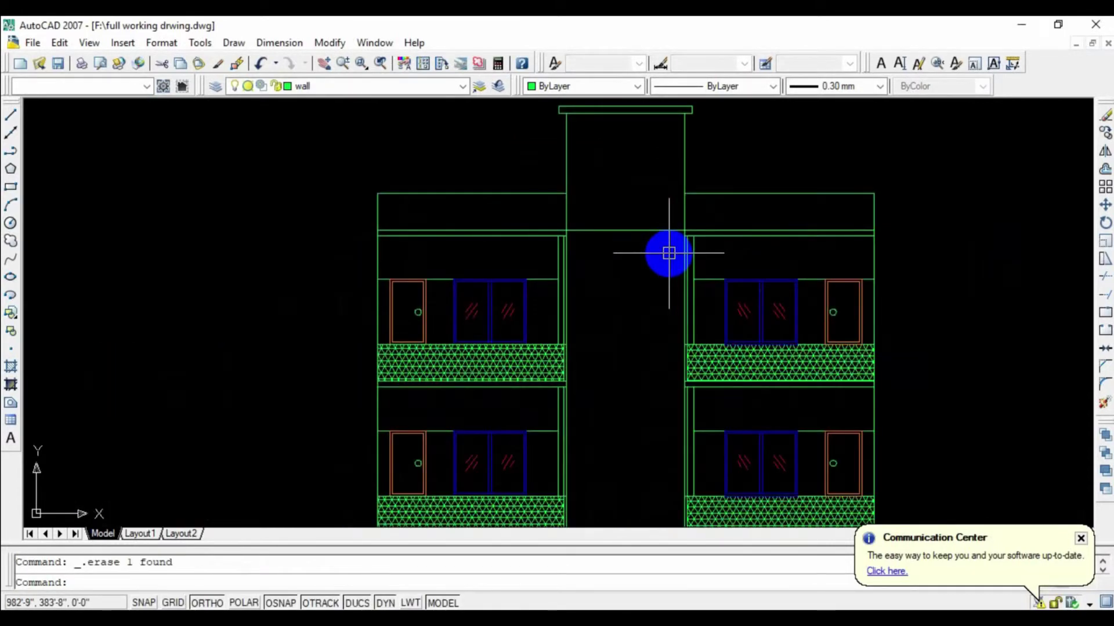
text(TR)
key(Return)
key(Return)
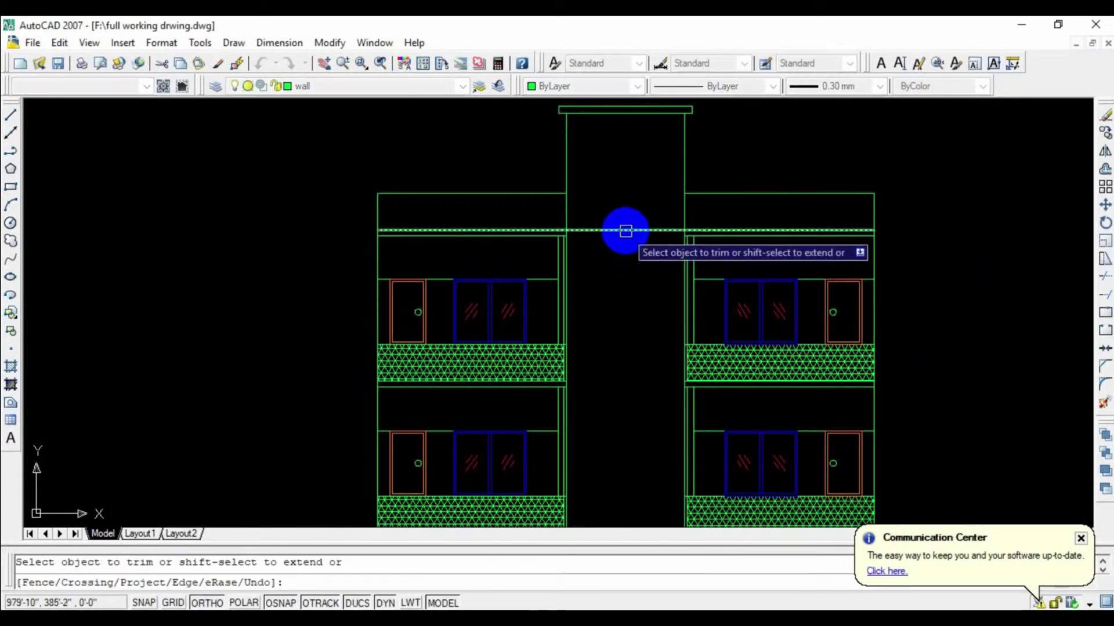
scroll(719, 295, down, 2)
scroll(788, 168, down, 2)
scroll(830, 245, down, 2)
scroll(831, 244, up, 1)
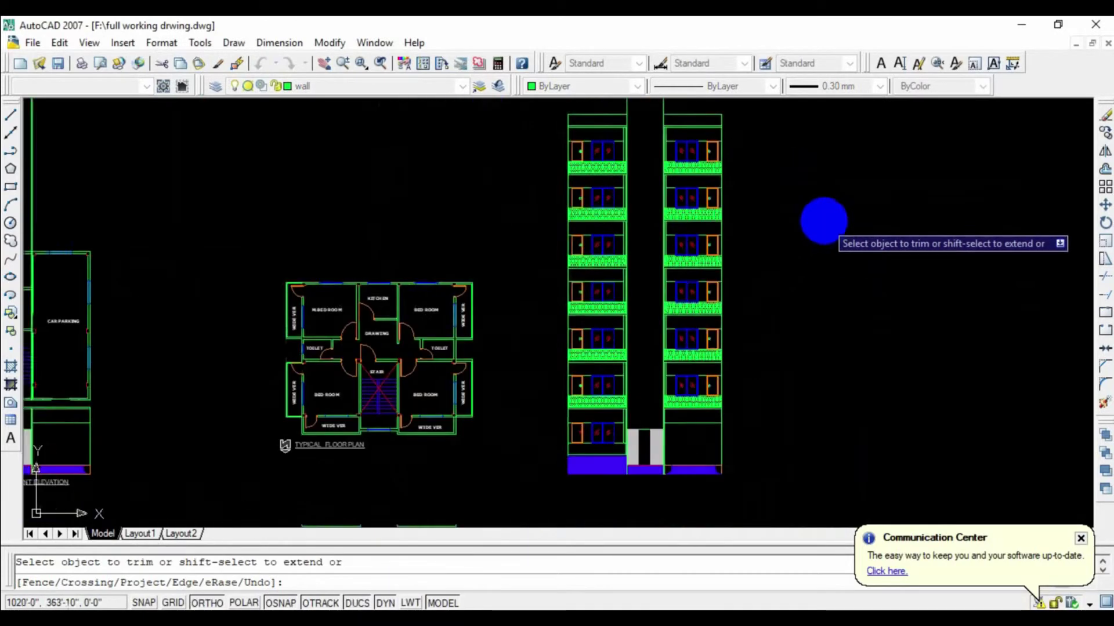
middle_drag(748, 280, 746, 246)
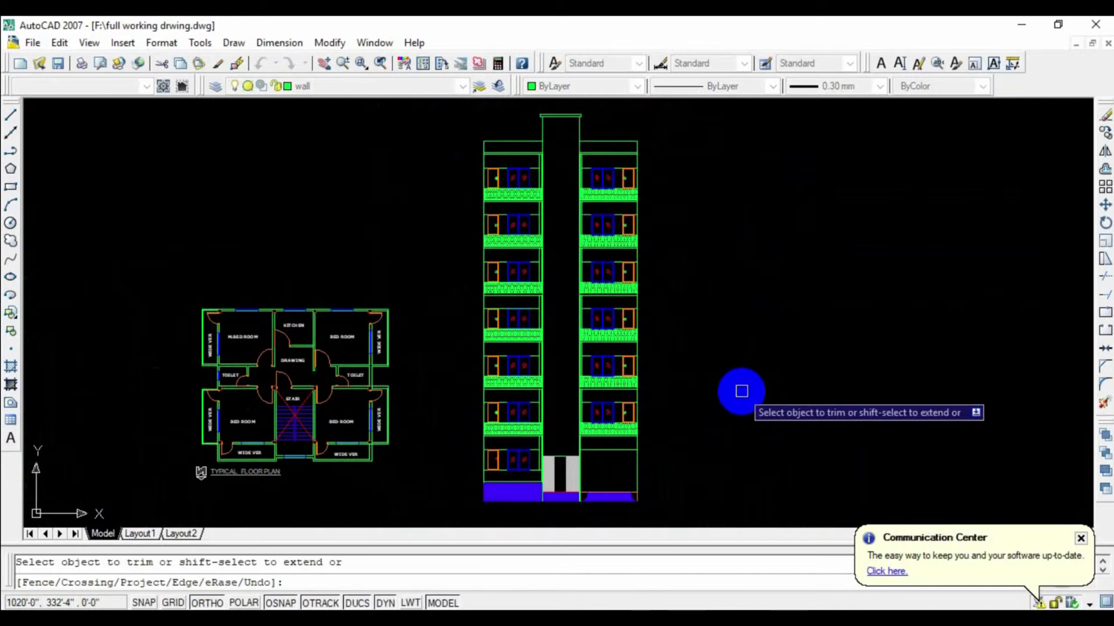
key(Escape)
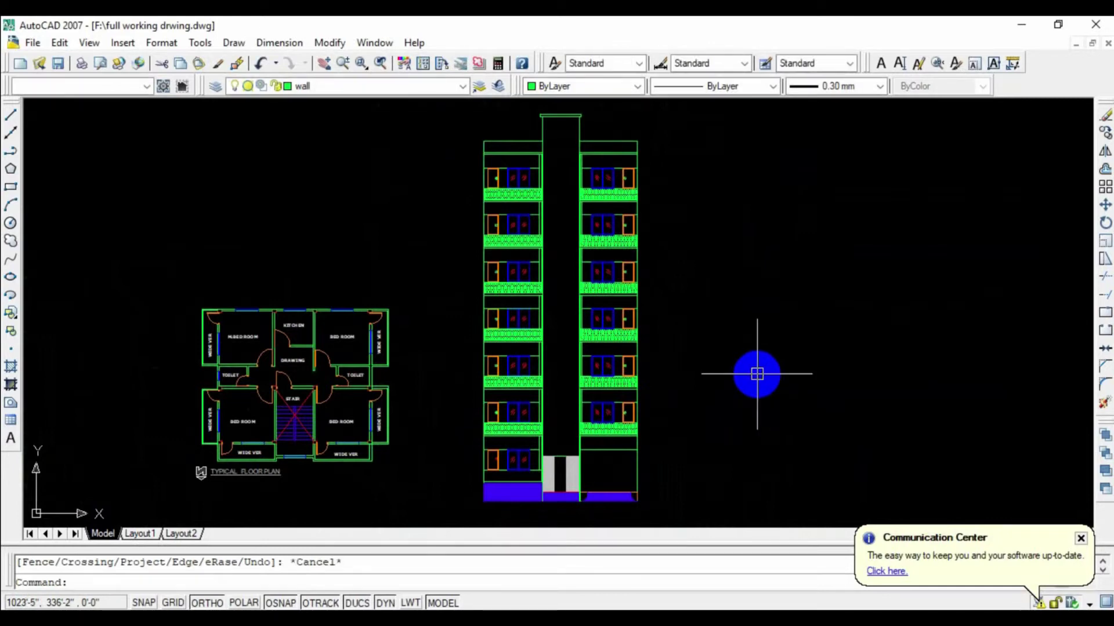
text(H)
Pick the ground floor for a hatch fill, then cancel the hatch.
key(Return)
click(914, 178)
click(516, 483)
key(Return)
click(841, 580)
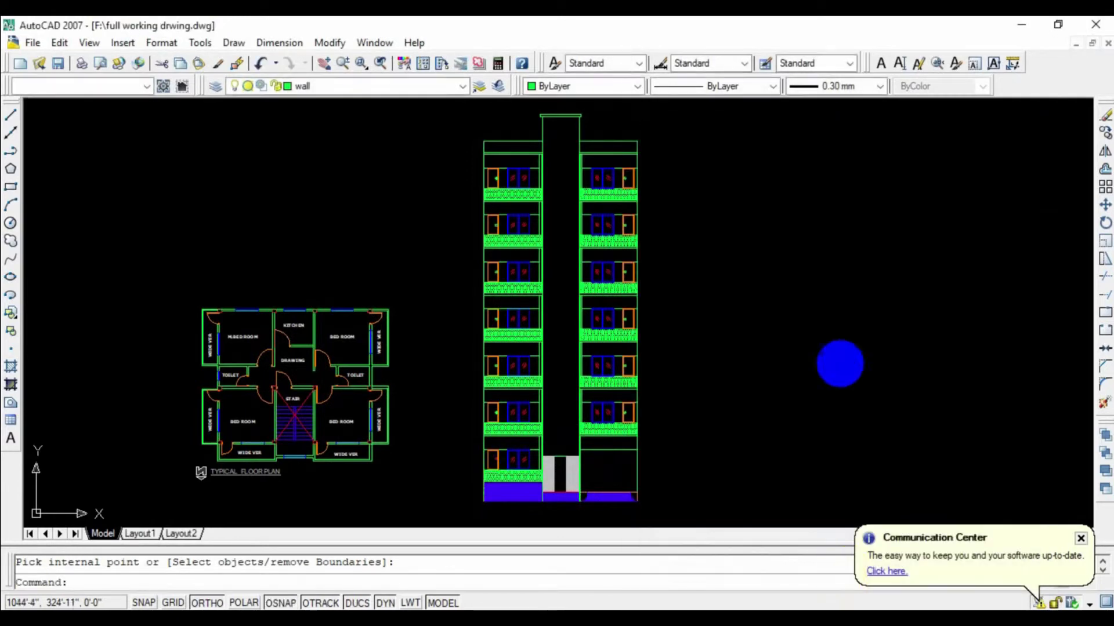
Pan and zoom until the top floors of the elevation fill the view.
middle_drag(730, 226, 715, 268)
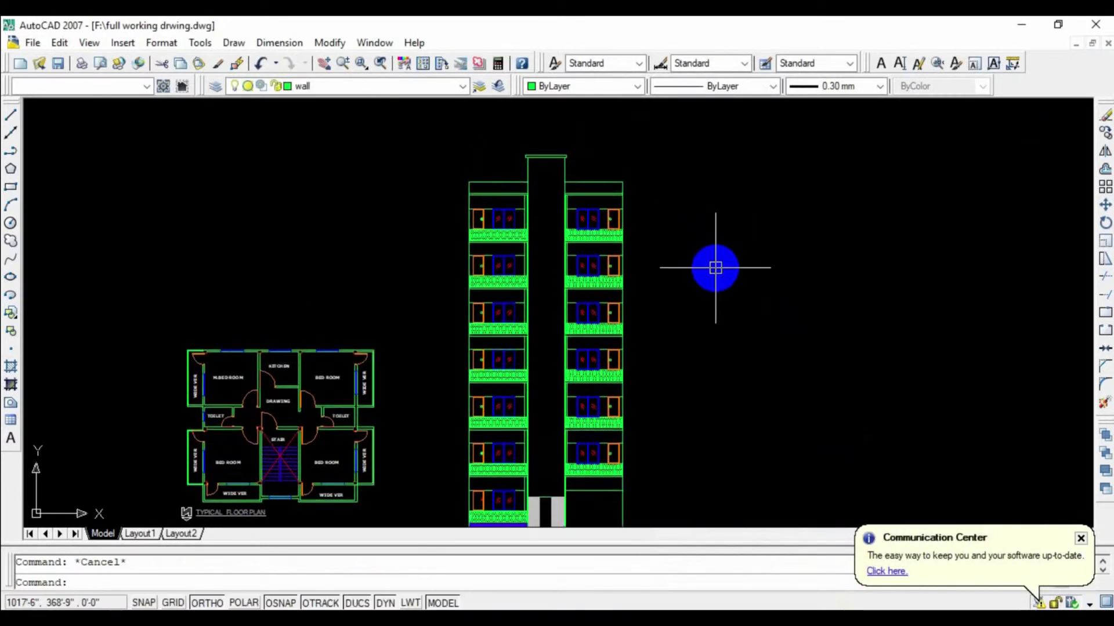
scroll(715, 270, down, 2)
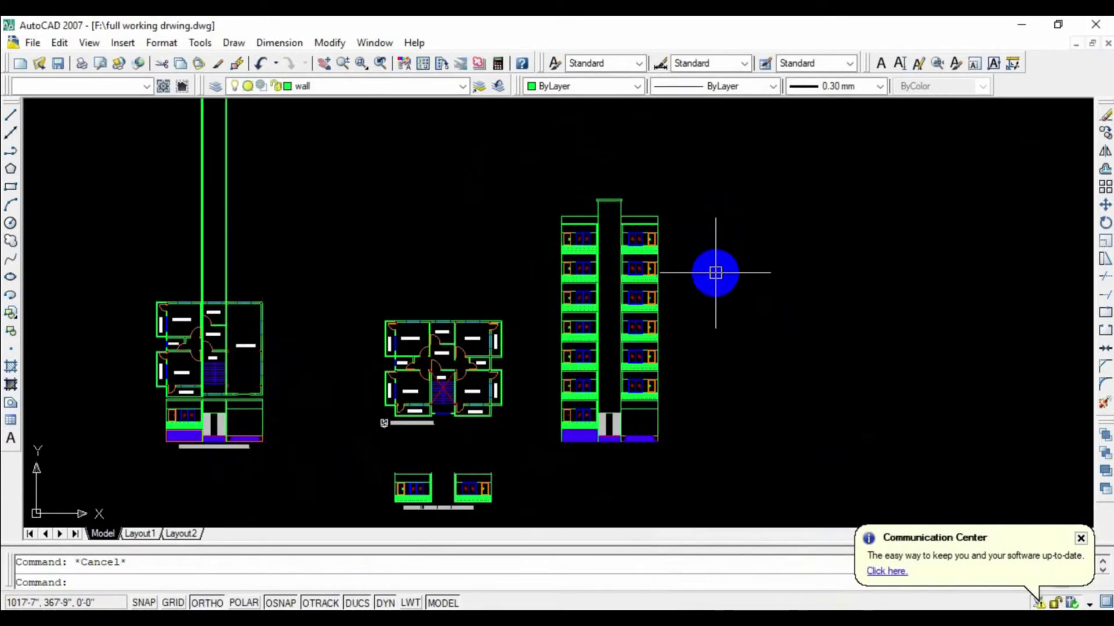
scroll(715, 273, up, 2)
scroll(713, 278, up, 4)
scroll(720, 272, down, 2)
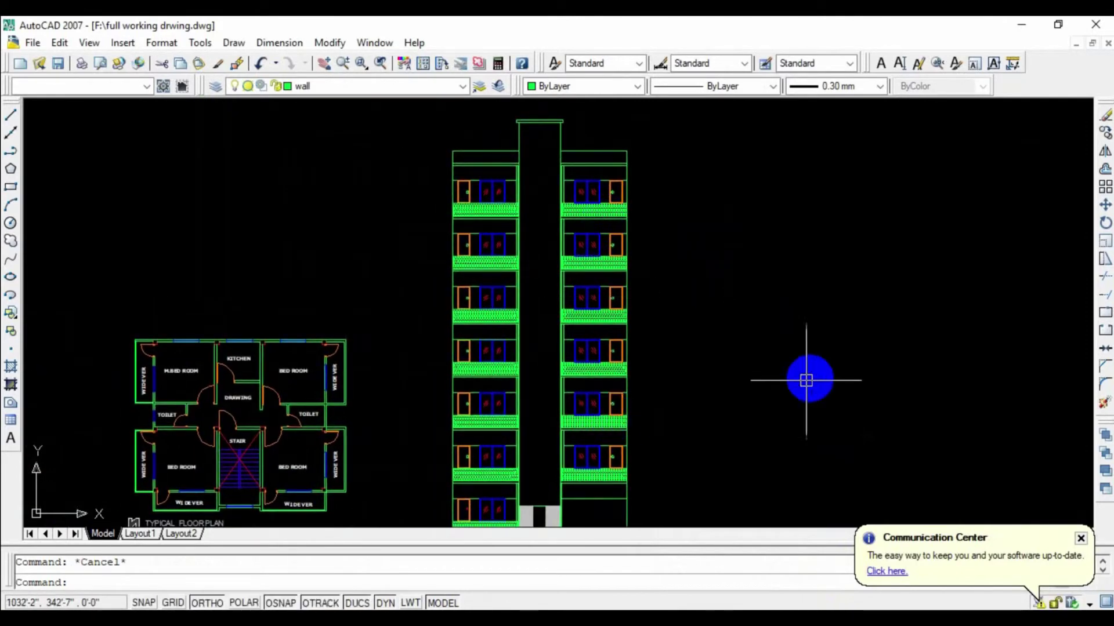
middle_drag(806, 380, 811, 358)
scroll(487, 164, up, 4)
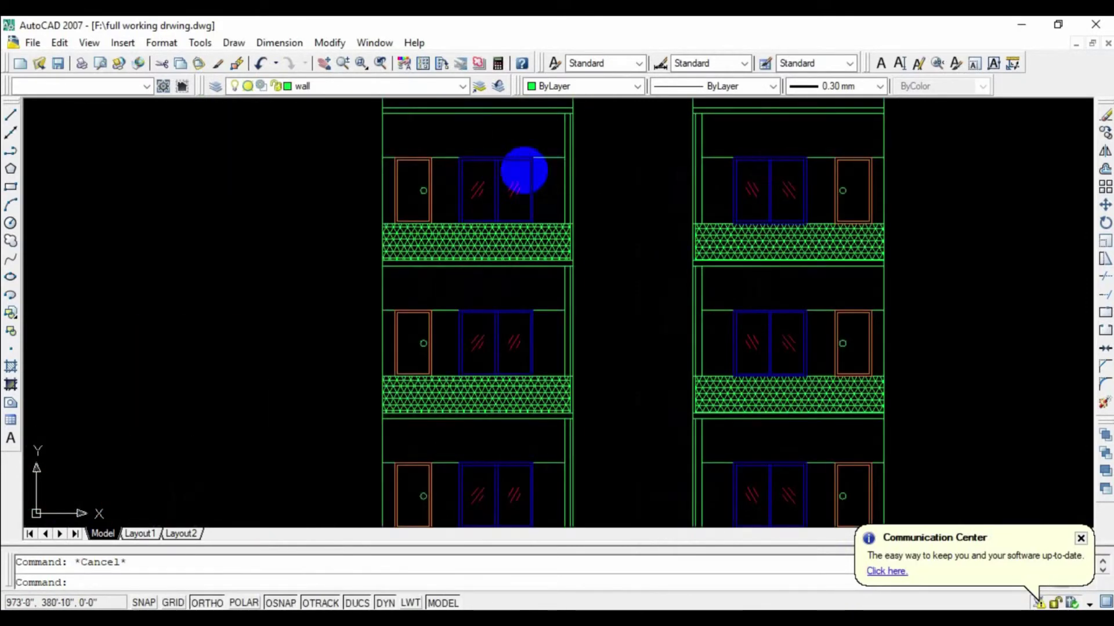
Select the upper-left window block, then clear the selection and adjust the zoom.
click(545, 165)
click(450, 215)
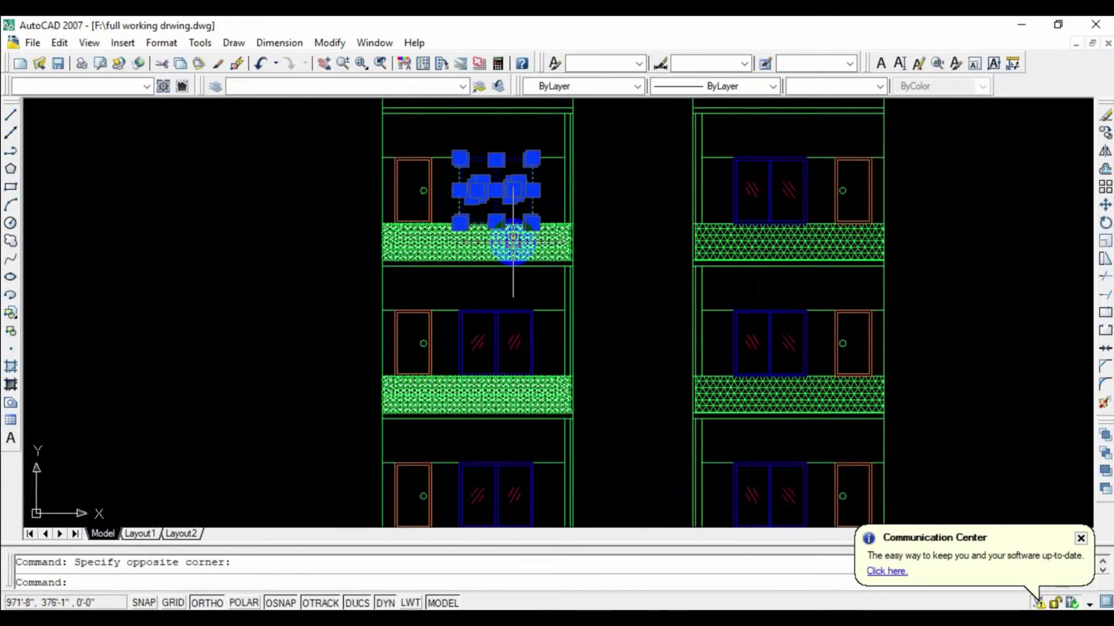
middle_drag(510, 241, 472, 247)
key(Escape)
scroll(845, 203, down, 3)
scroll(729, 365, down, 2)
scroll(690, 296, up, 3)
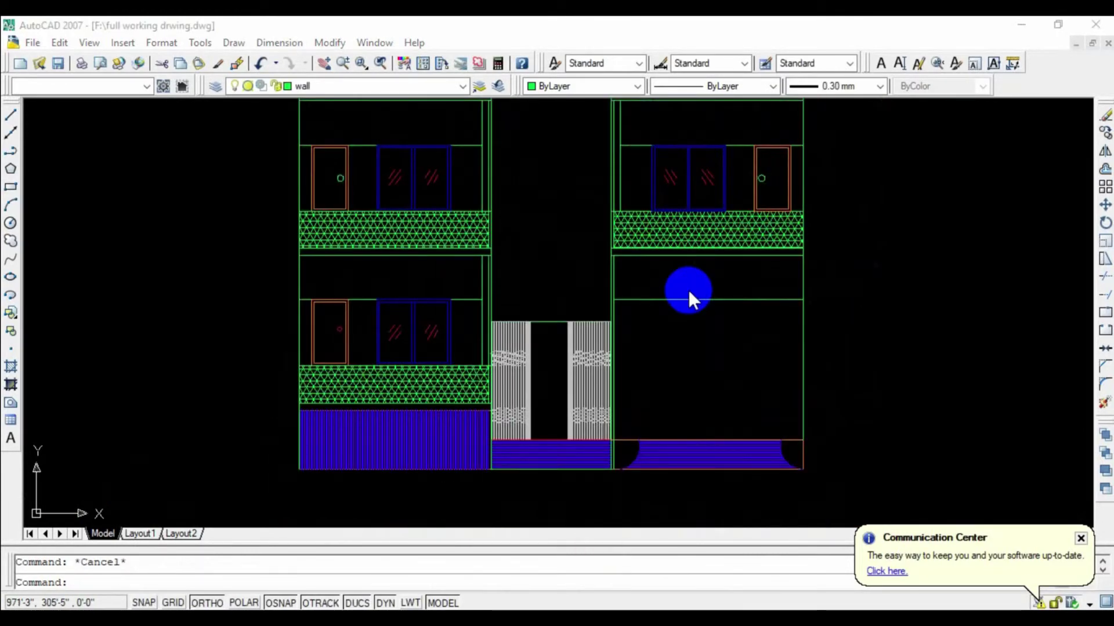
Offset the gate's bottom line 9'6 upward in the stair tower.
key(o)
key(Return)
text(9'6)
key(Return)
click(534, 439)
click(536, 295)
key(Escape)
middle_drag(536, 296, 549, 345)
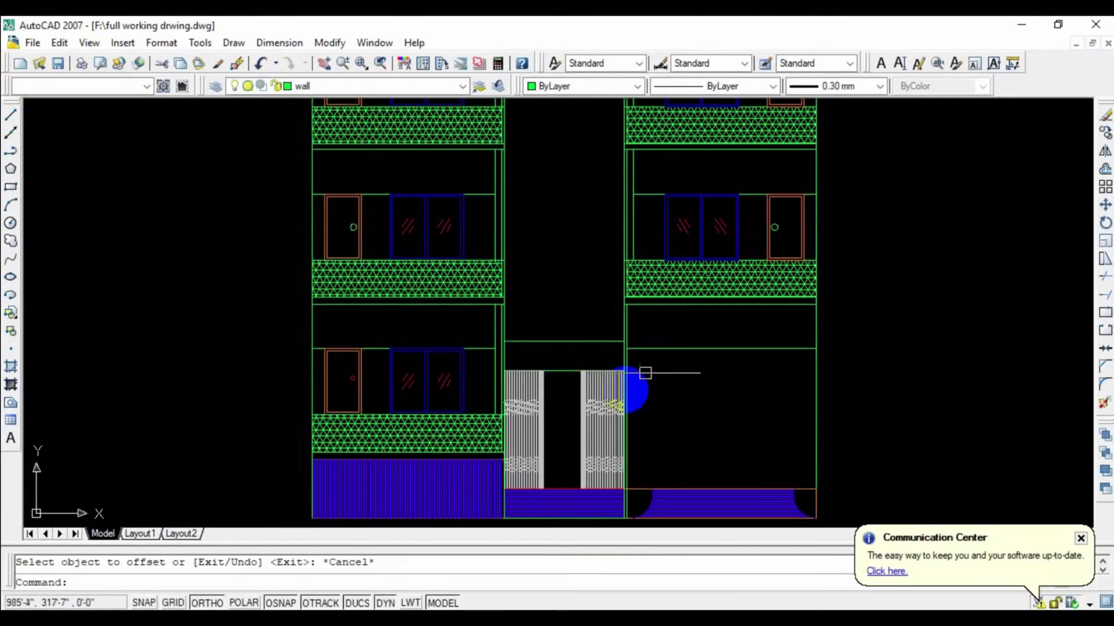
Draw a vertical line from the gate top centre up the stair tower.
key(Return)
click(564, 341)
click(563, 123)
key(Escape)
middle_drag(591, 236, 590, 259)
click(10, 186)
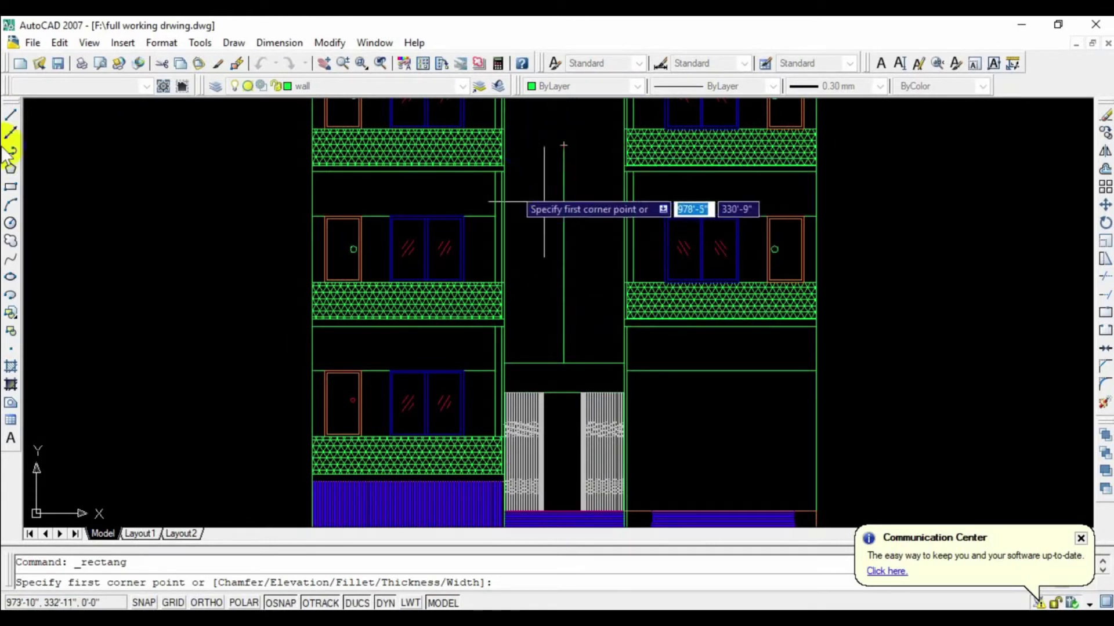
Attempt a 4'6-wide rectangle in the stair tower twice, cancel, and recentre the tower.
click(525, 139)
text(4'6)
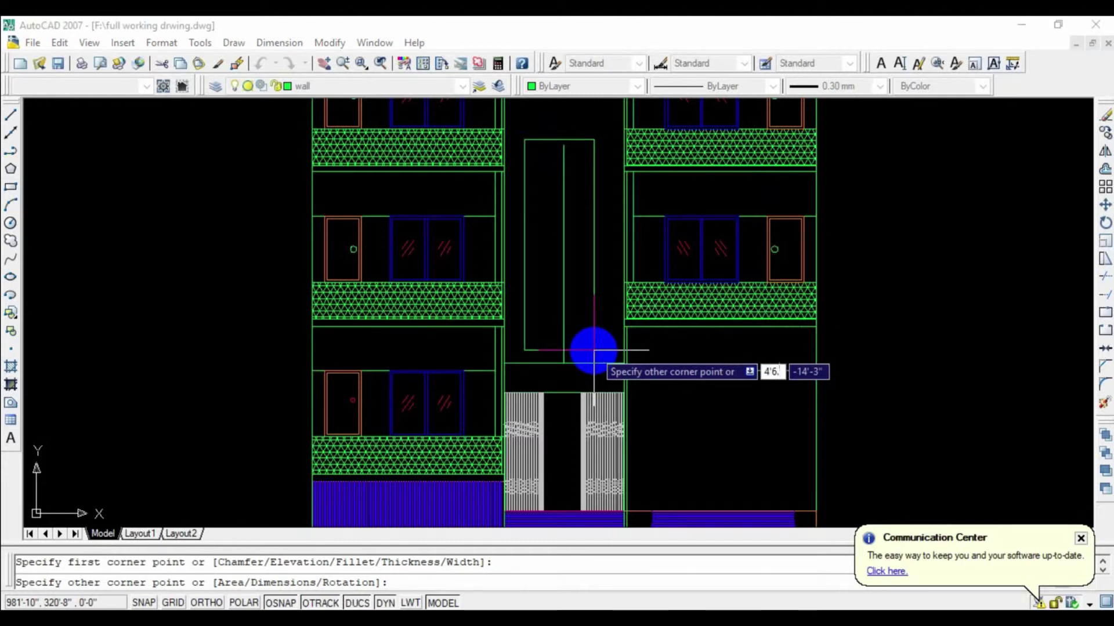
key(Tab)
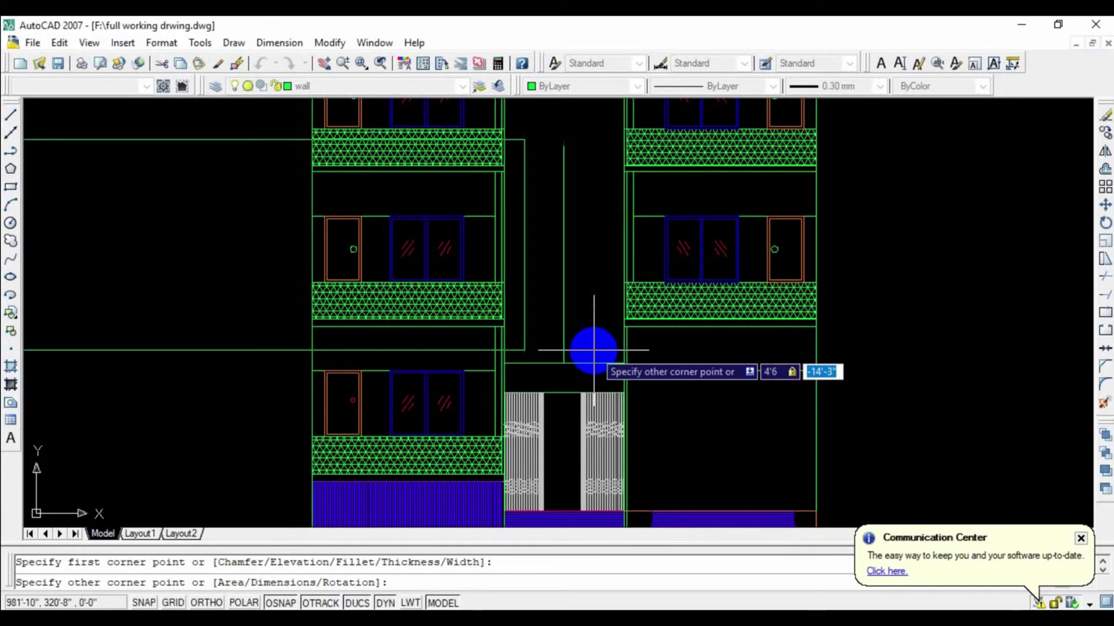
key(Escape)
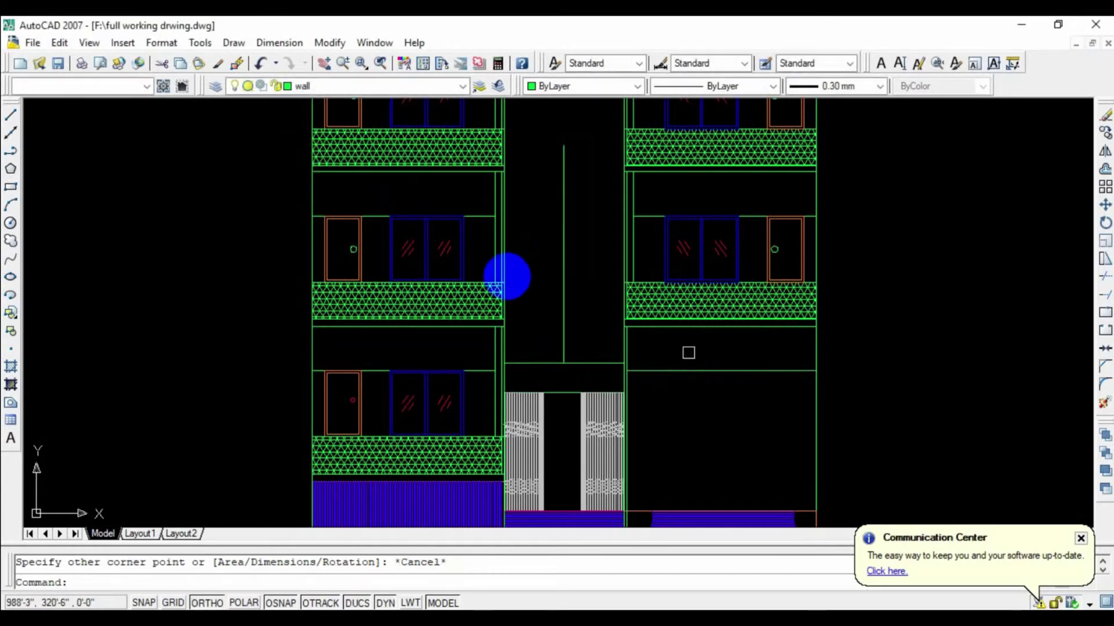
click(10, 187)
click(521, 137)
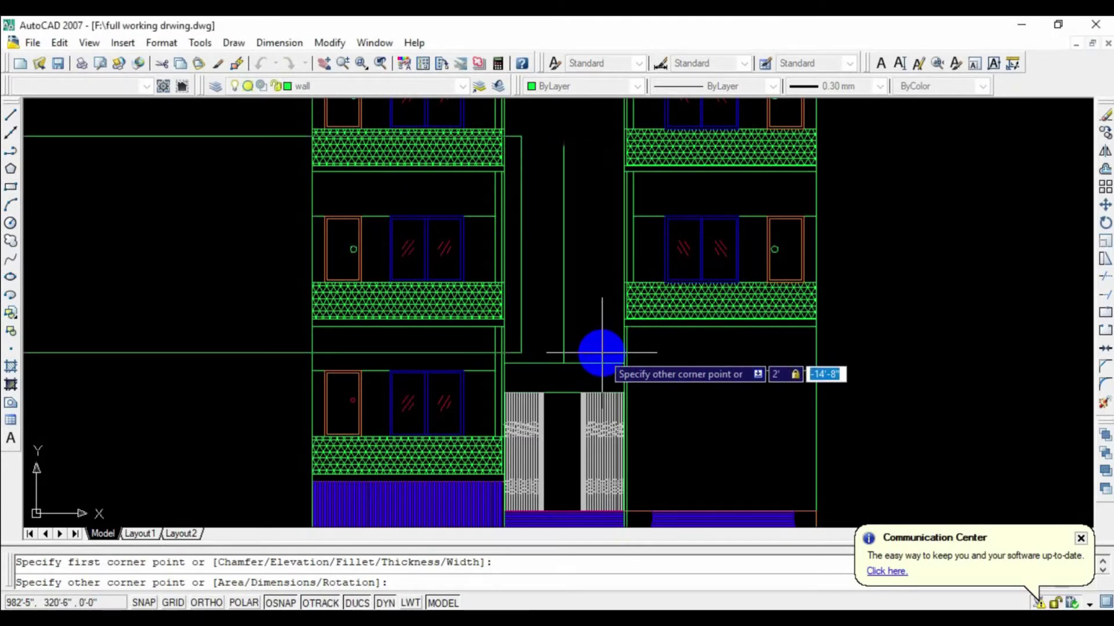
scroll(602, 351, down, 2)
scroll(572, 343, down, 2)
key(Escape)
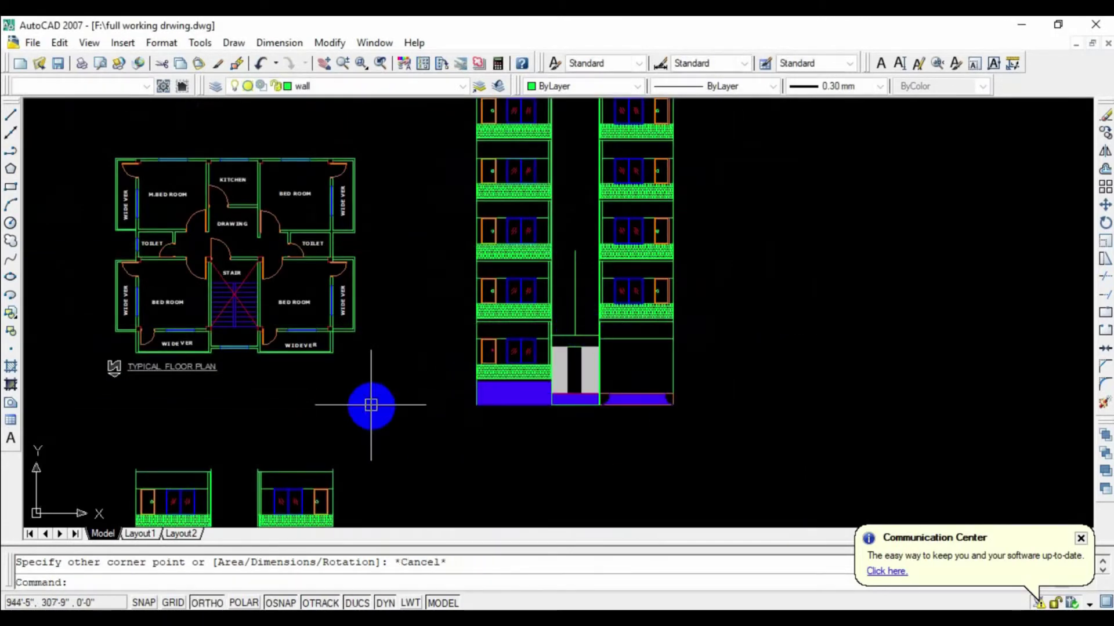
middle_drag(797, 247, 664, 236)
scroll(346, 234, up, 3)
mouse_move(360, 261)
middle_down()
mouse_move(430, 232)
mouse_move(528, 232)
middle_up()
key(Escape)
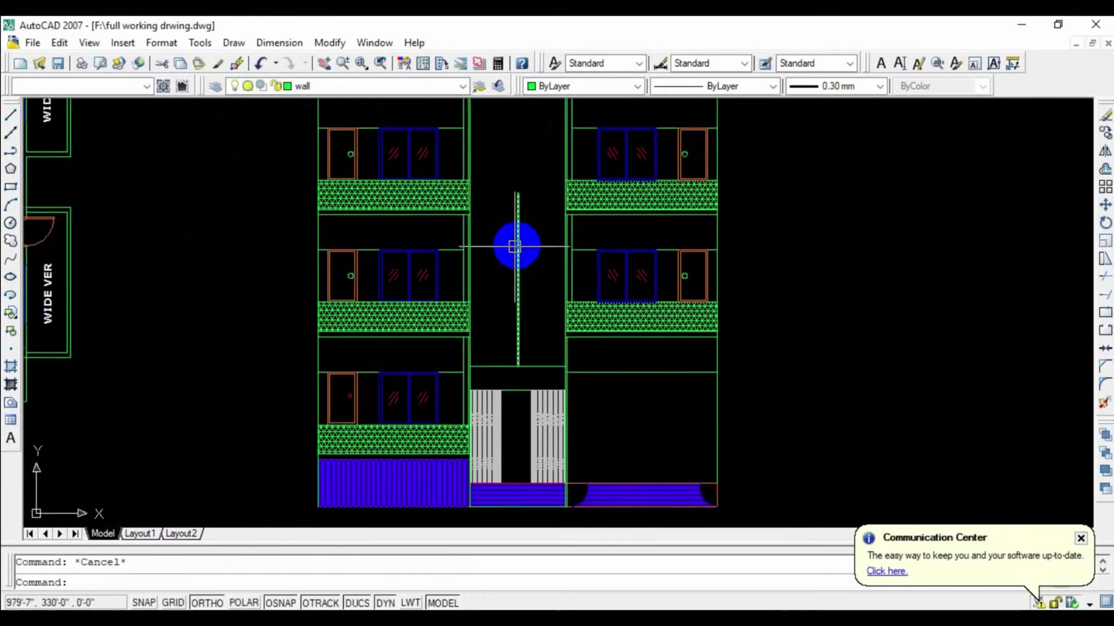
Erase the centre line and draw a 4'4 vertical line up from the tower floor.
click(511, 261)
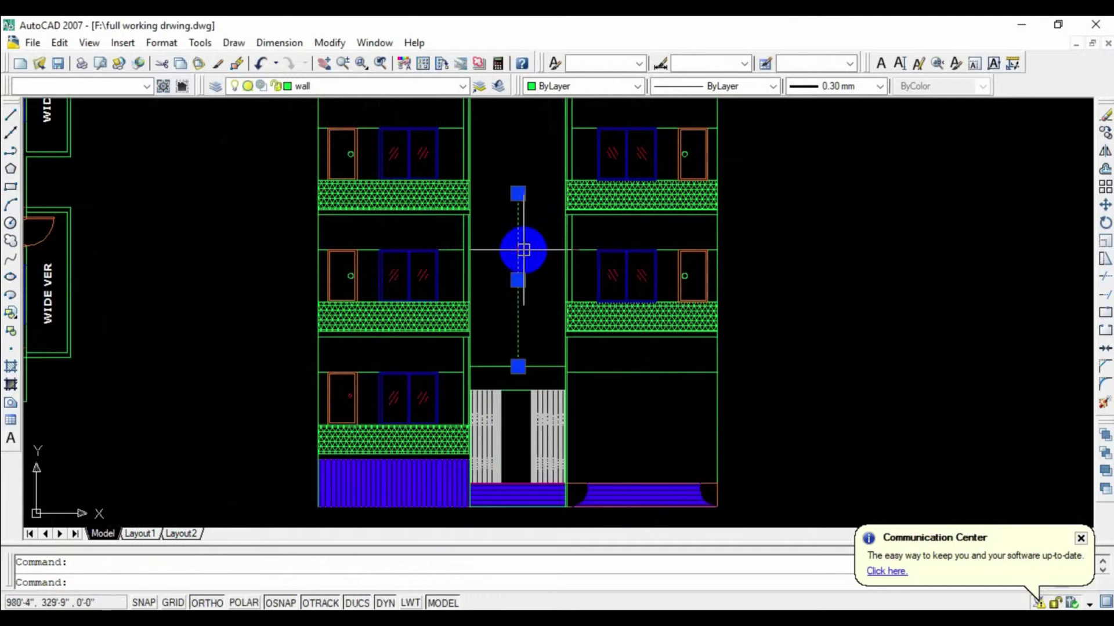
key(Delete)
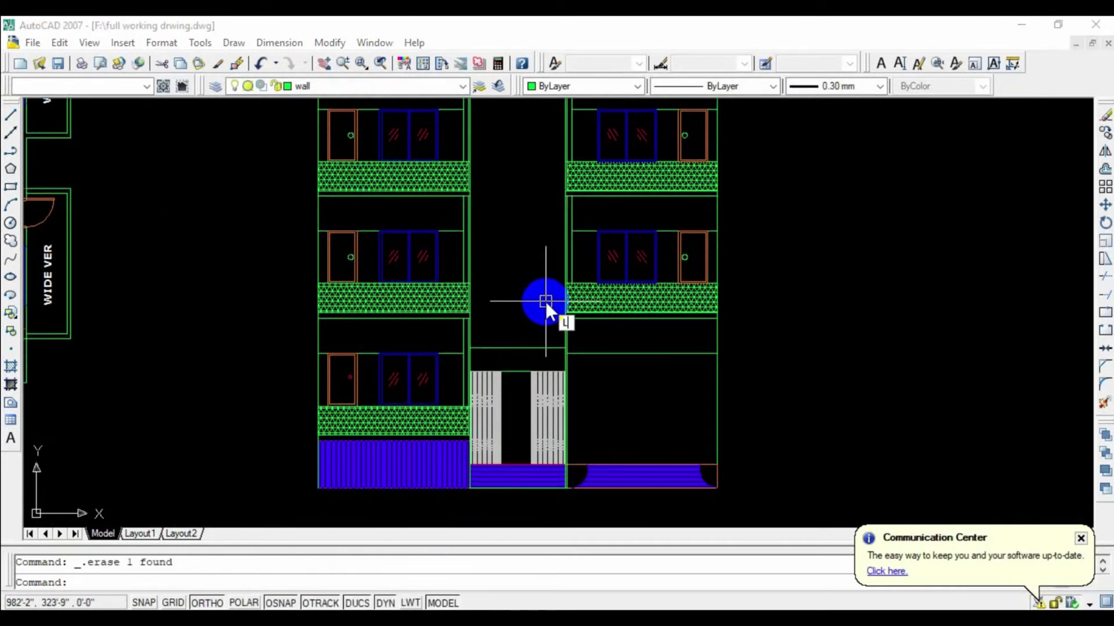
key(Return)
click(518, 348)
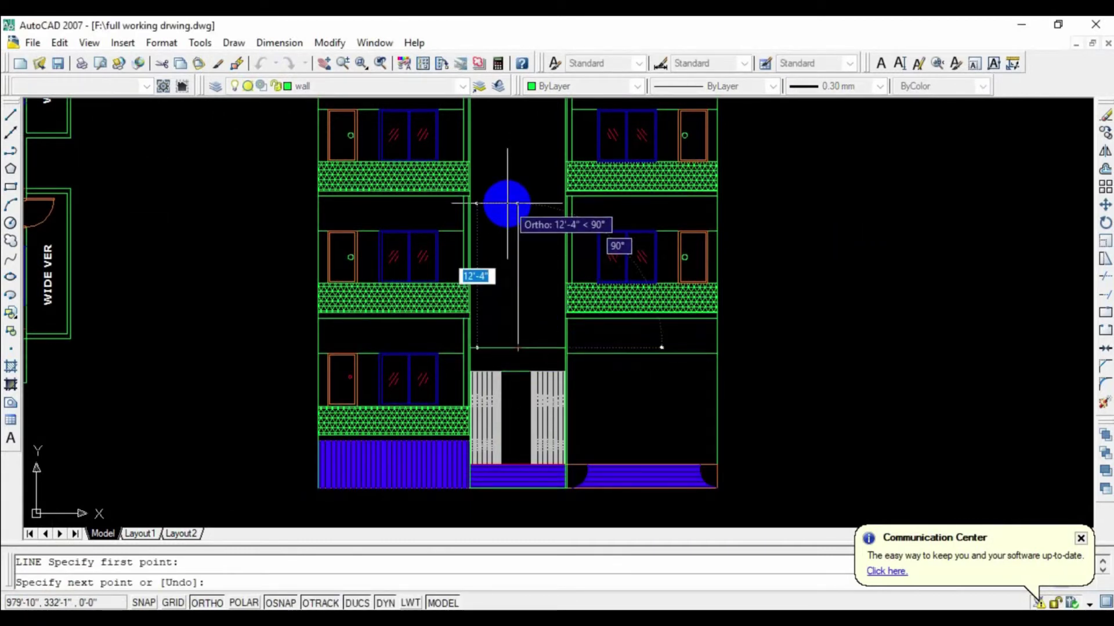
text(4'4)
key(Return)
key(Escape)
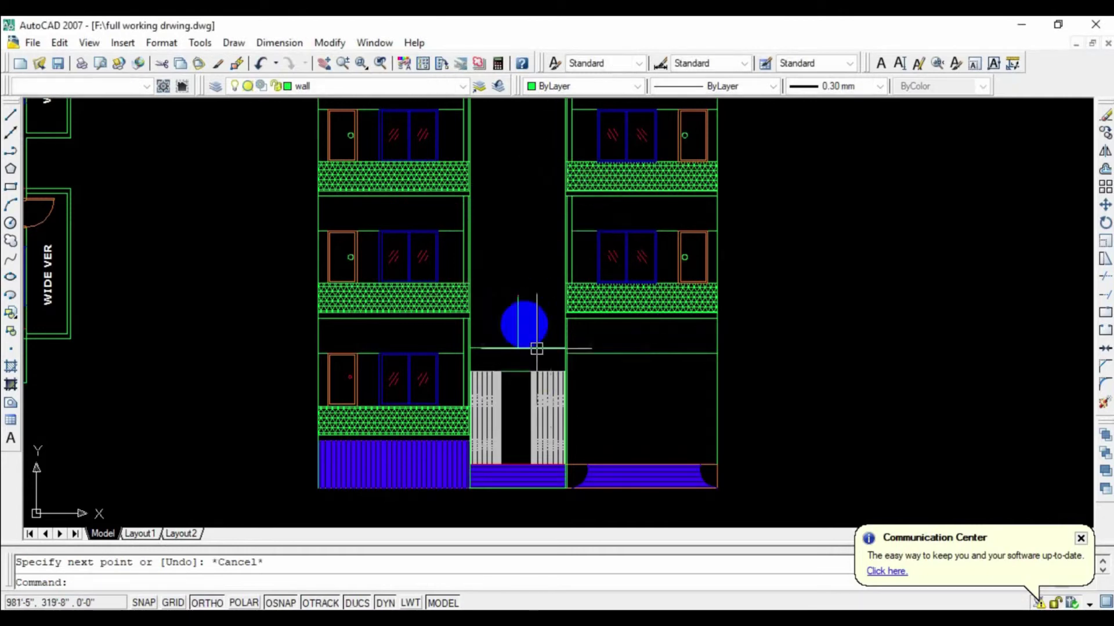
Offset the 4'4 line to both sides to form the window's outer edges.
scroll(536, 349, up, 2)
scroll(524, 323, up, 1)
scroll(589, 317, up, 1)
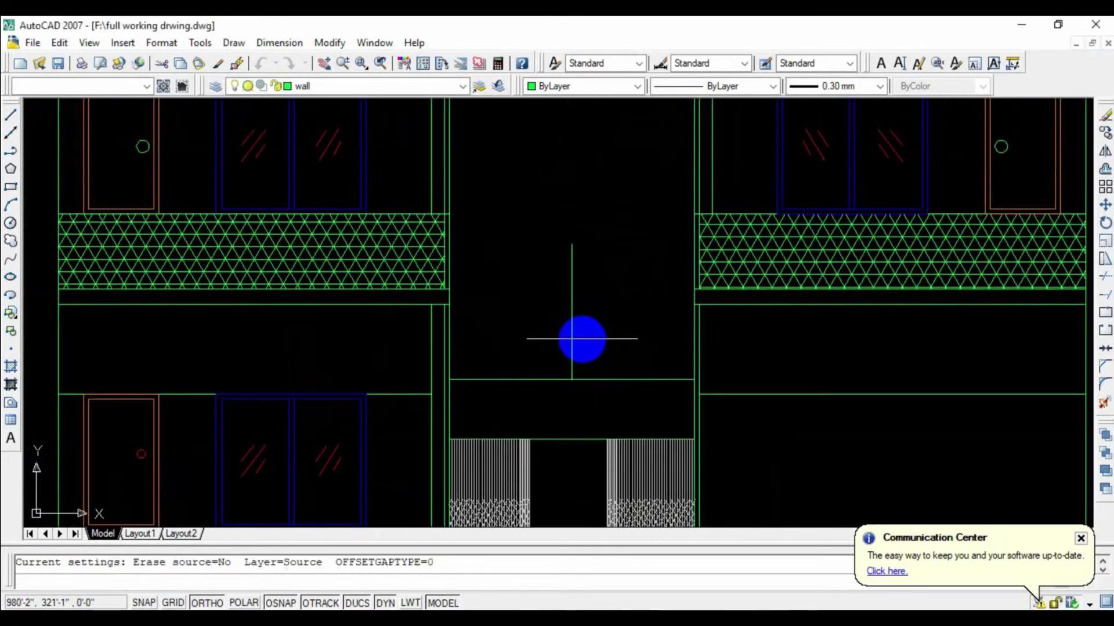
text(1)
key(Return)
click(572, 313)
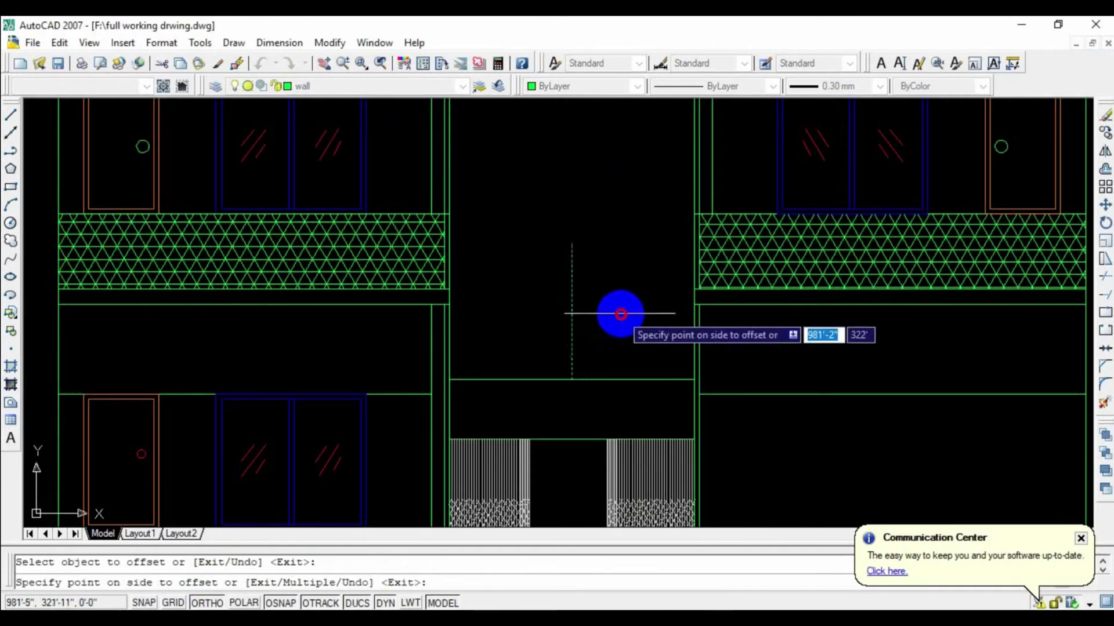
click(618, 313)
click(572, 302)
key(Escape)
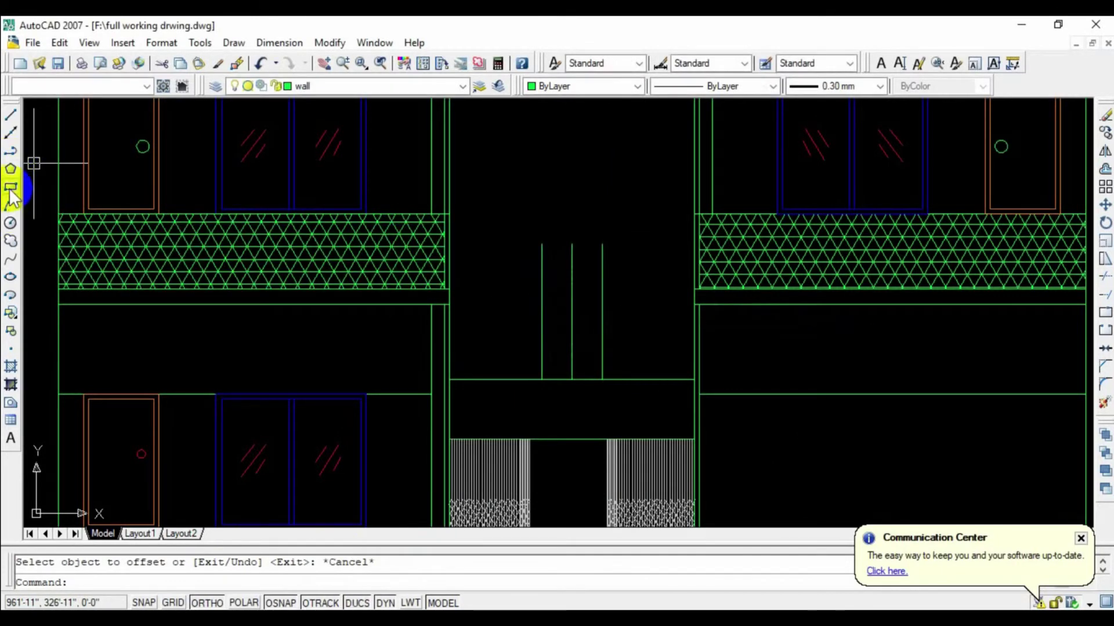
Draw the window rectangle between the outer lines' top-left and bottom-right ends.
click(11, 187)
click(541, 244)
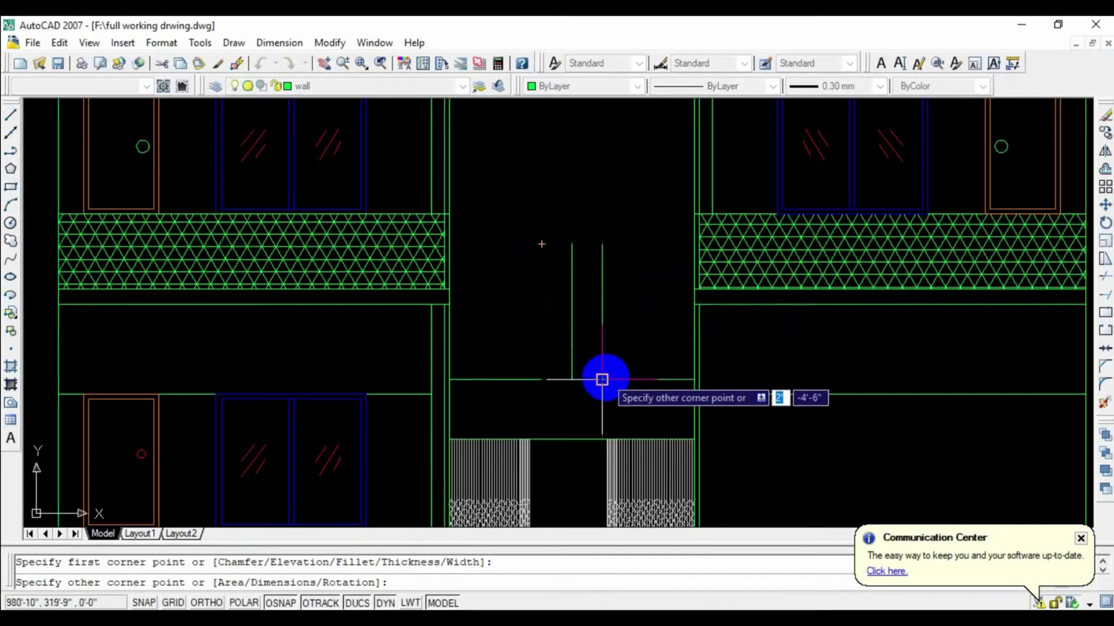
click(602, 380)
key(Escape)
scroll(578, 314, up, 3)
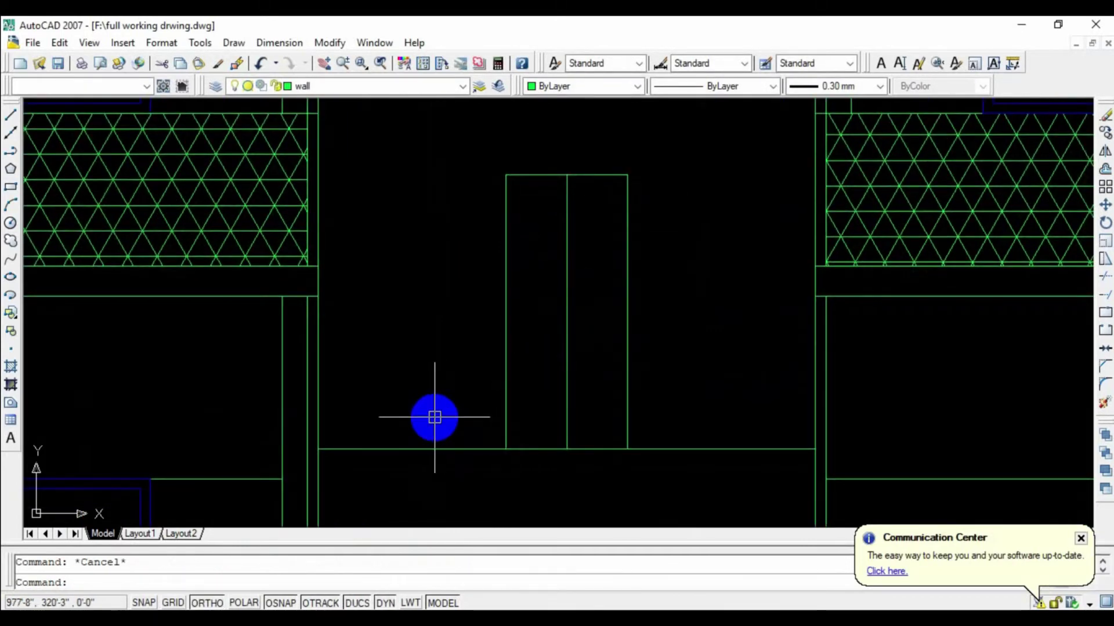
Offset the stair-tower window outline 2 units inward to form an inner frame.
text(o)
key(Return)
text(2)
key(Return)
click(626, 318)
key(Escape)
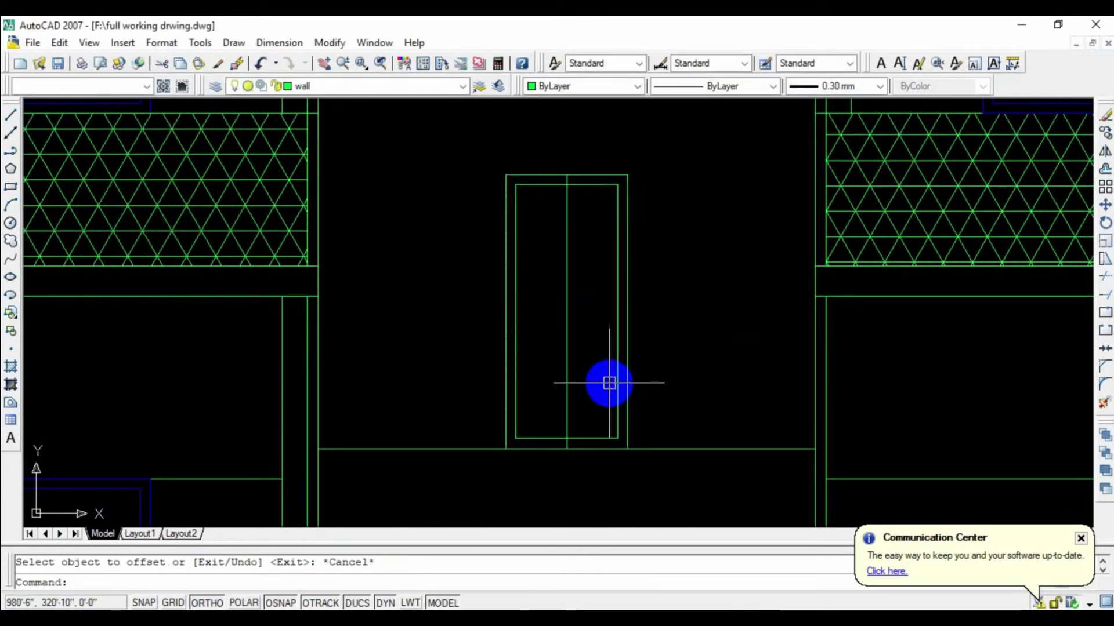
Offset the window's centre divider by 1 to its right.
key(Return)
text(1)
key(Return)
click(567, 318)
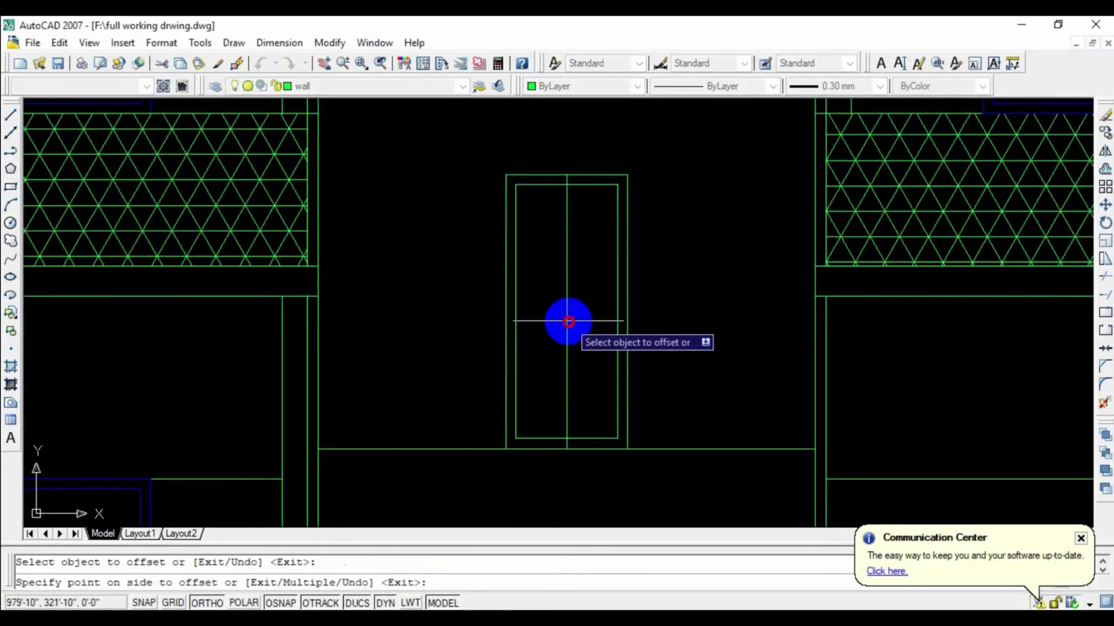
scroll(572, 318, up, 3)
scroll(550, 307, down, 3)
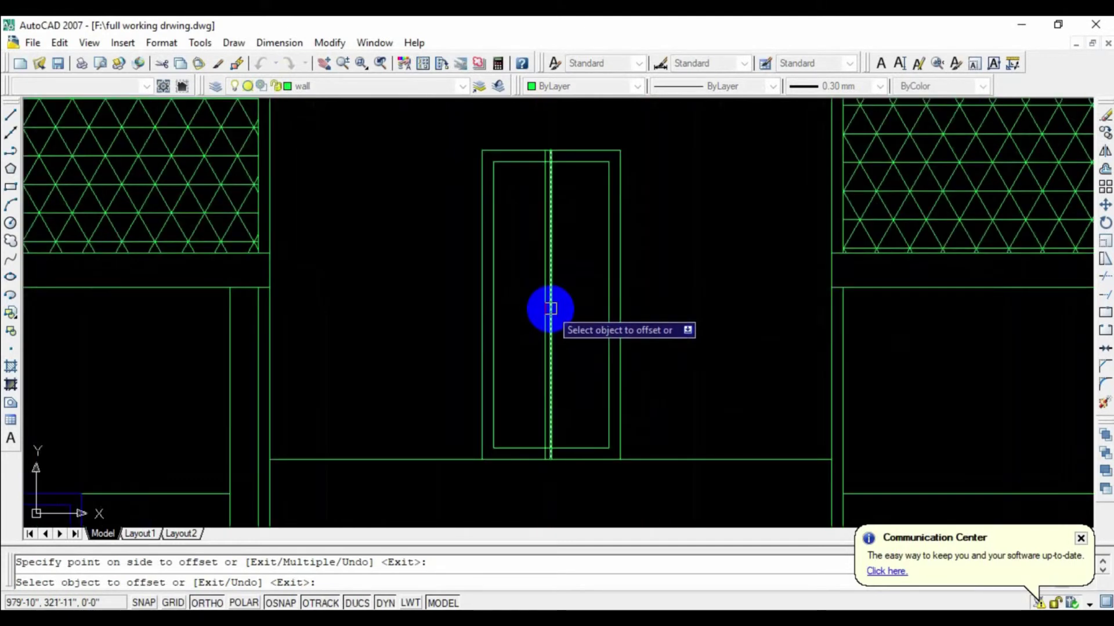
click(551, 309)
click(582, 316)
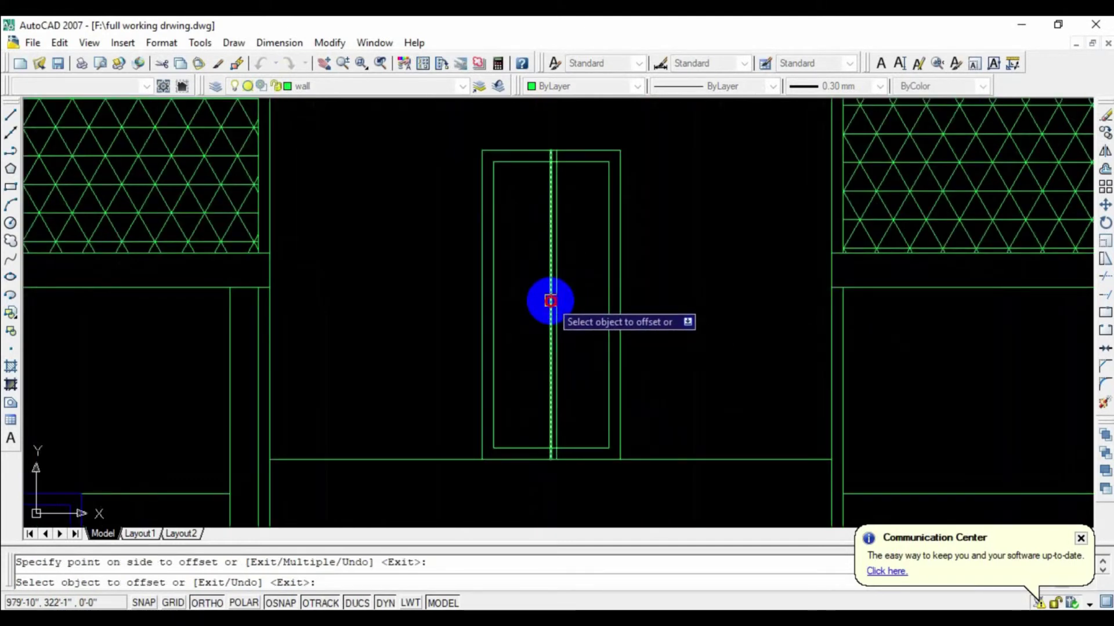
key(Escape)
Delete the extra middle line inside the window.
scroll(547, 298, up, 2)
scroll(568, 307, down, 2)
click(572, 311)
key(Delete)
scroll(638, 284, down, 2)
scroll(623, 261, up, 6)
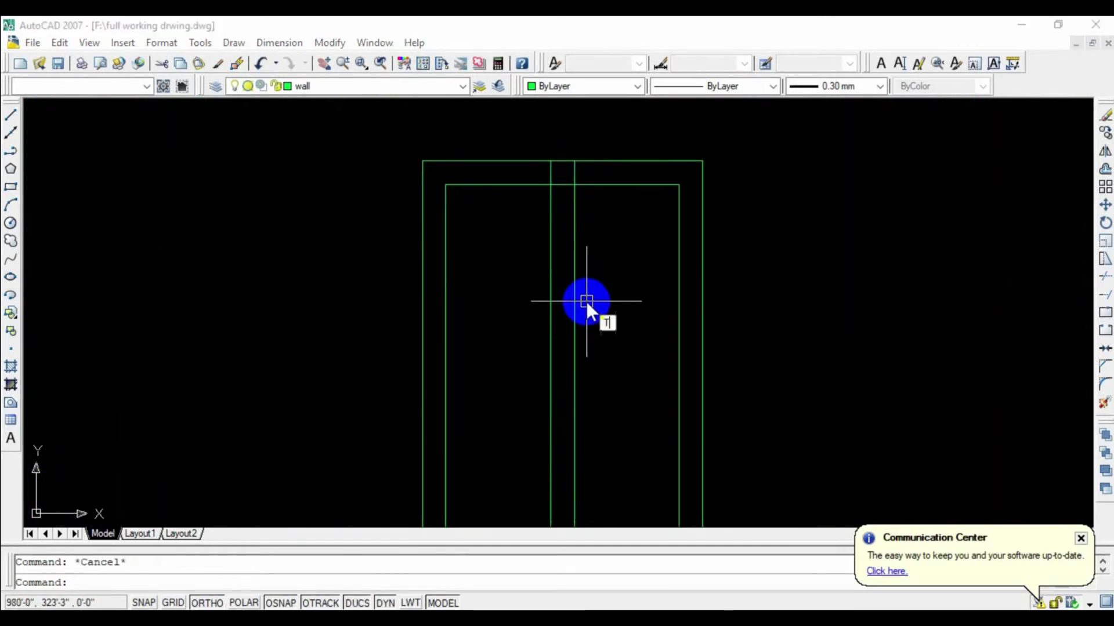
Abandon a trim and delete the horizontal line below the window.
text(r)
key(Return)
key(Return)
scroll(557, 157, up, 2)
scroll(539, 204, up, 1)
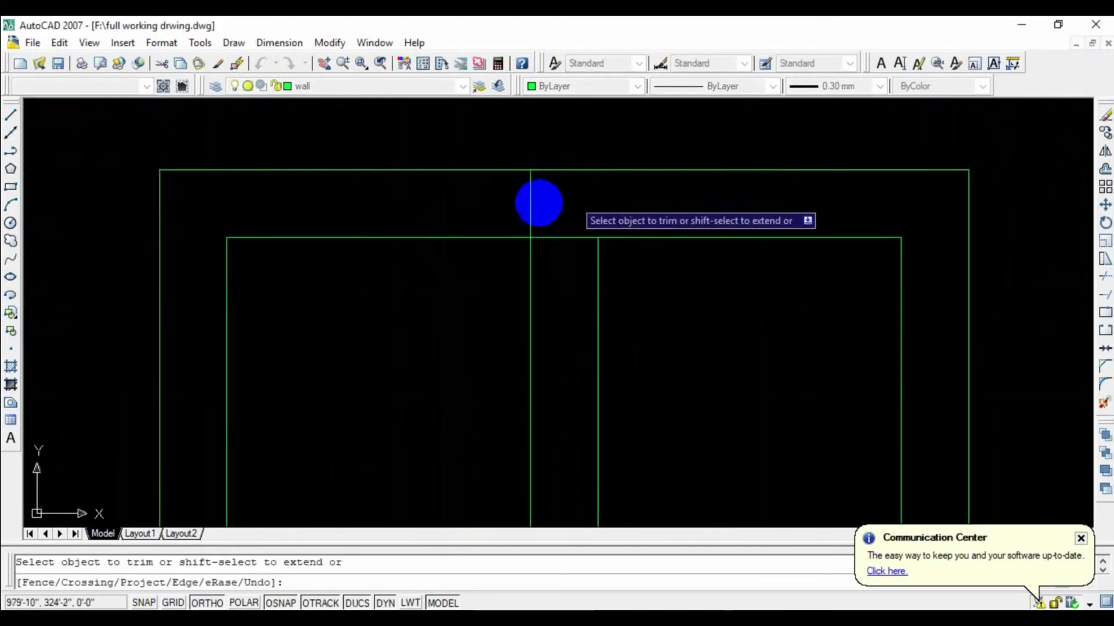
scroll(582, 258, down, 3)
scroll(581, 258, down, 3)
scroll(646, 360, up, 5)
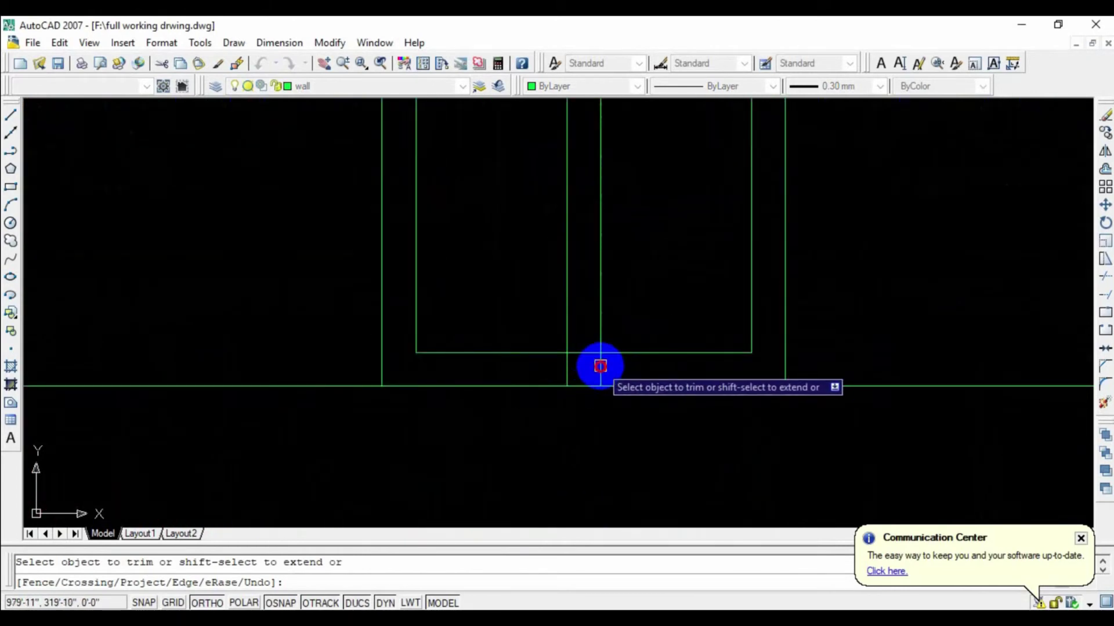
key(Escape)
scroll(586, 366, down, 2)
click(711, 371)
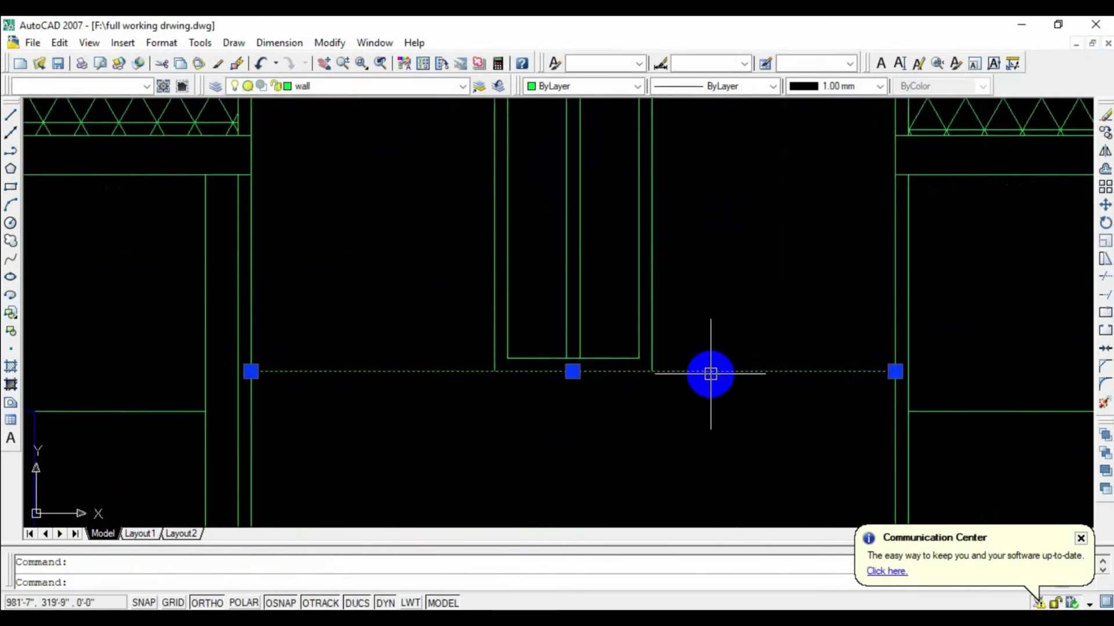
key(Delete)
Pan to the stair-tower window, box-select it, then clear the selection.
scroll(710, 354, down, 5)
middle_drag(710, 350, 696, 373)
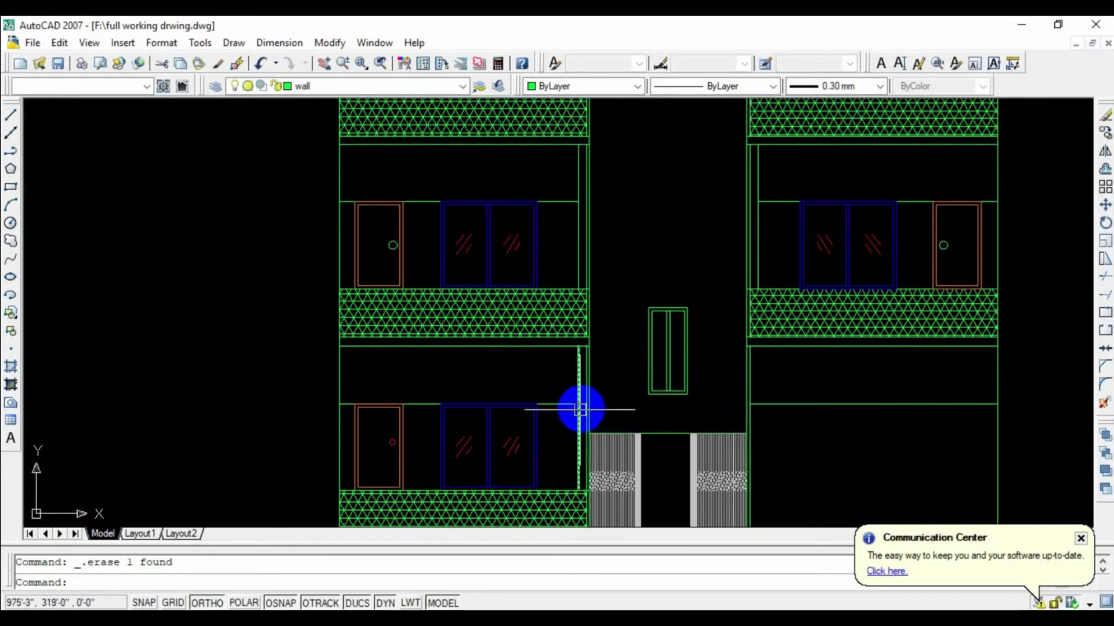
middle_drag(730, 300, 638, 408)
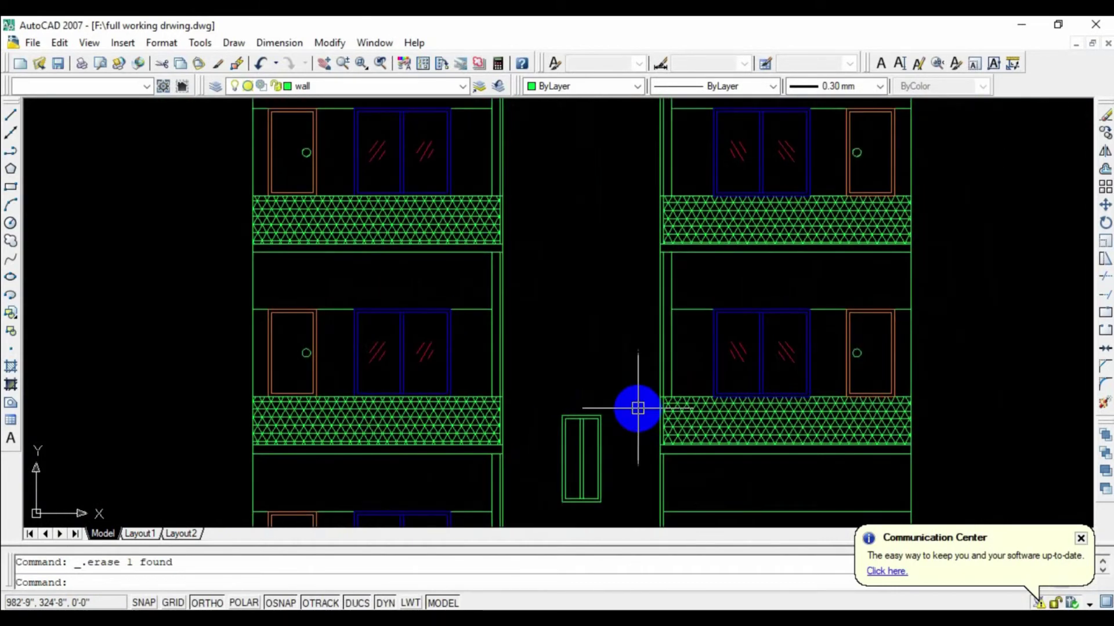
click(639, 379)
click(573, 482)
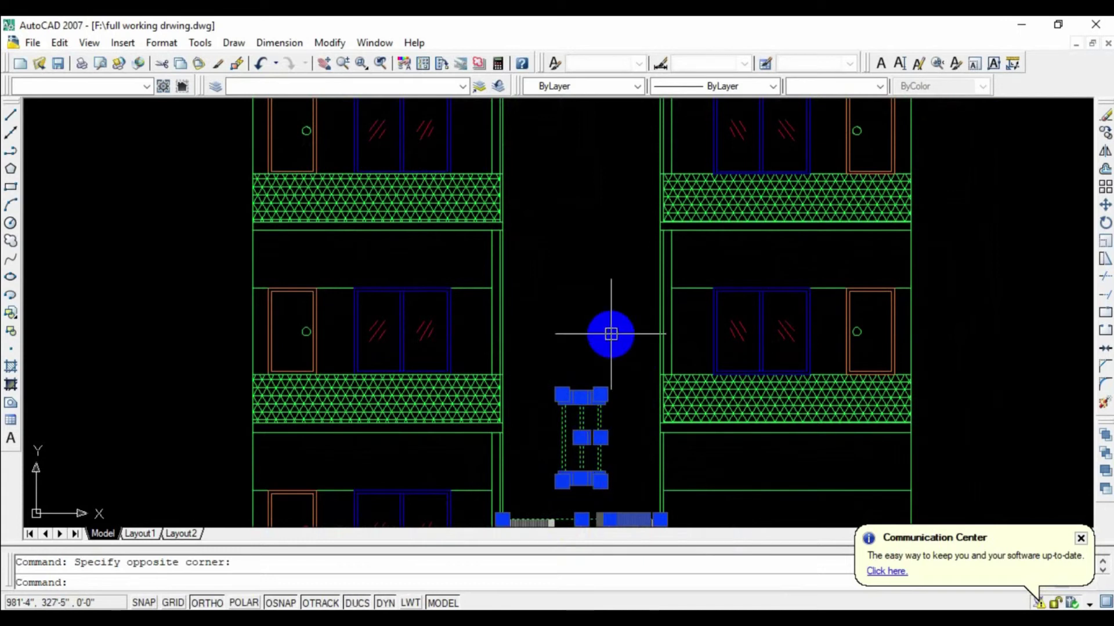
key(Escape)
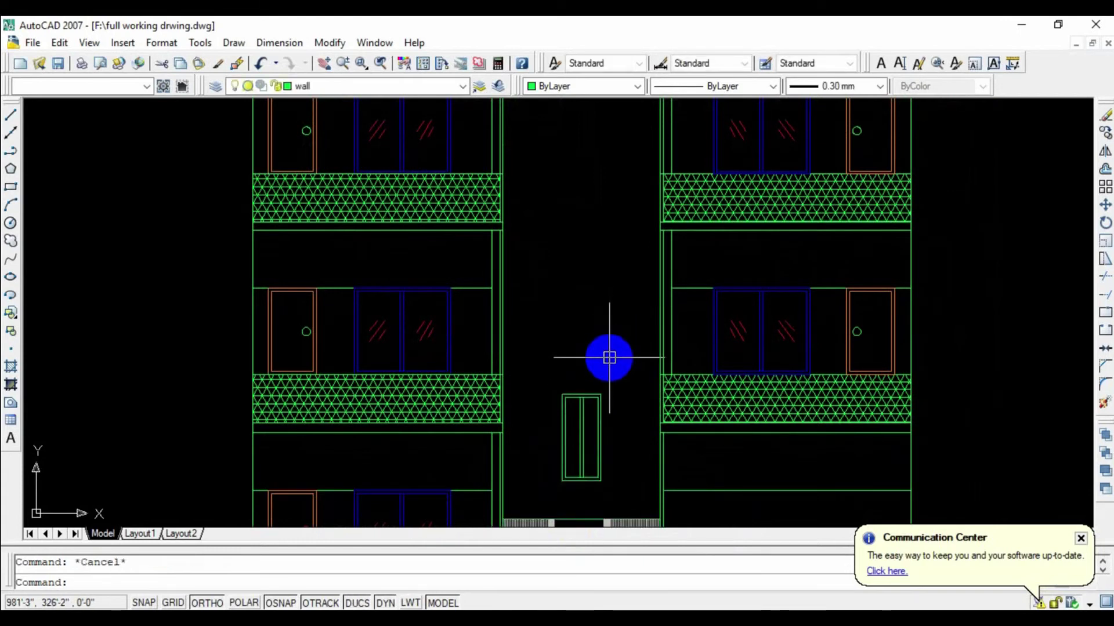
scroll(671, 276, up, 3)
scroll(671, 252, up, 3)
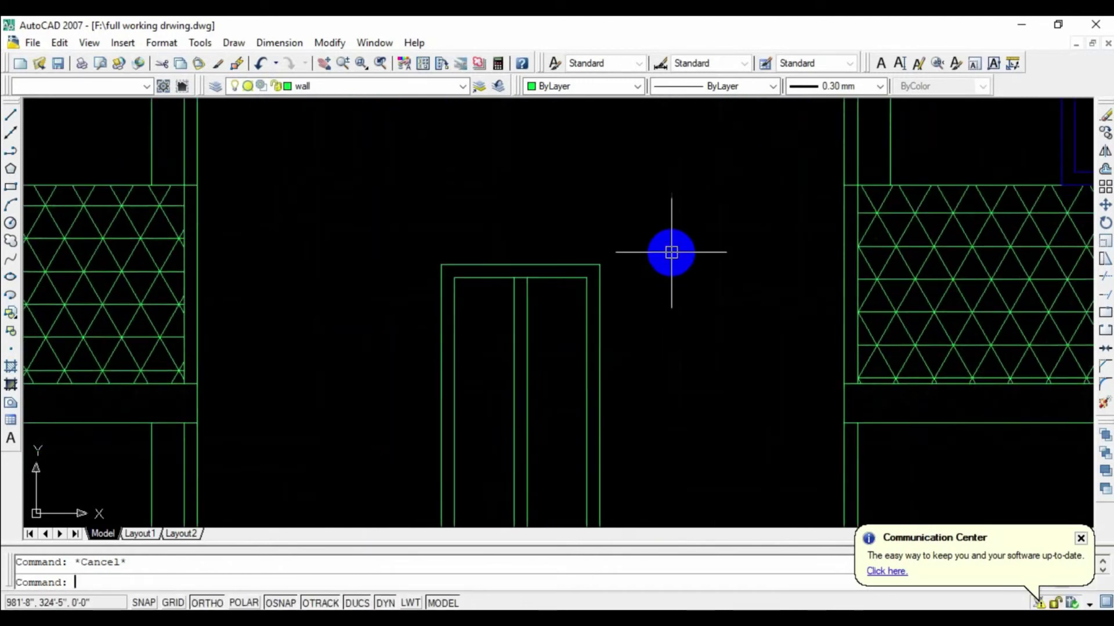
Extend the window's centre divider lines up to the top frame.
text(ex)
key(Return)
key(Return)
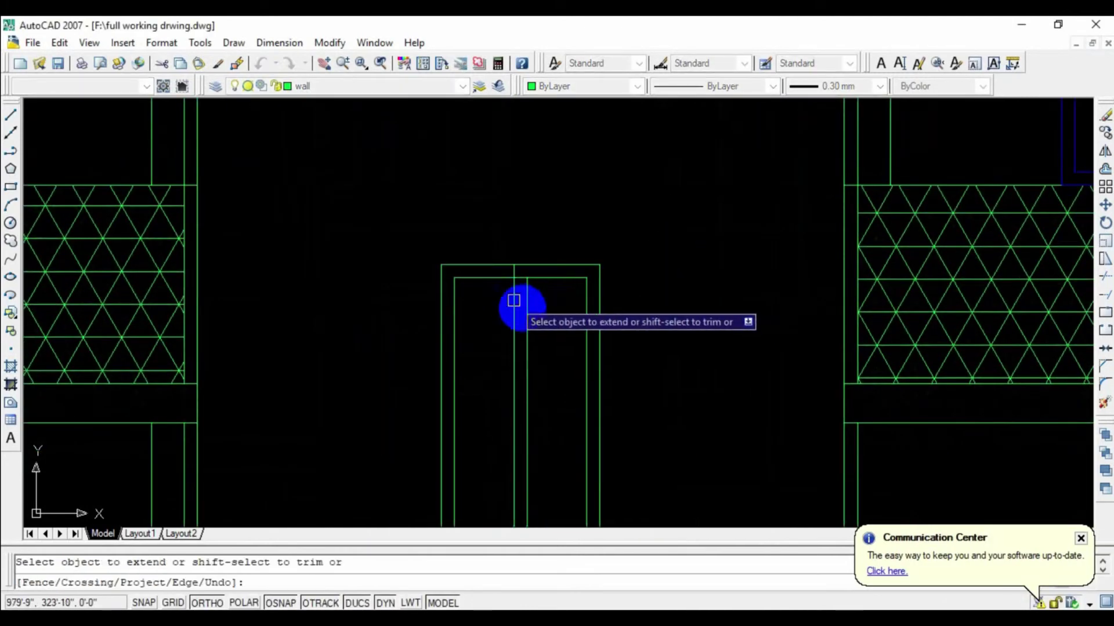
click(514, 336)
key(Escape)
middle_drag(542, 355, 568, 204)
key(Return)
click(540, 430)
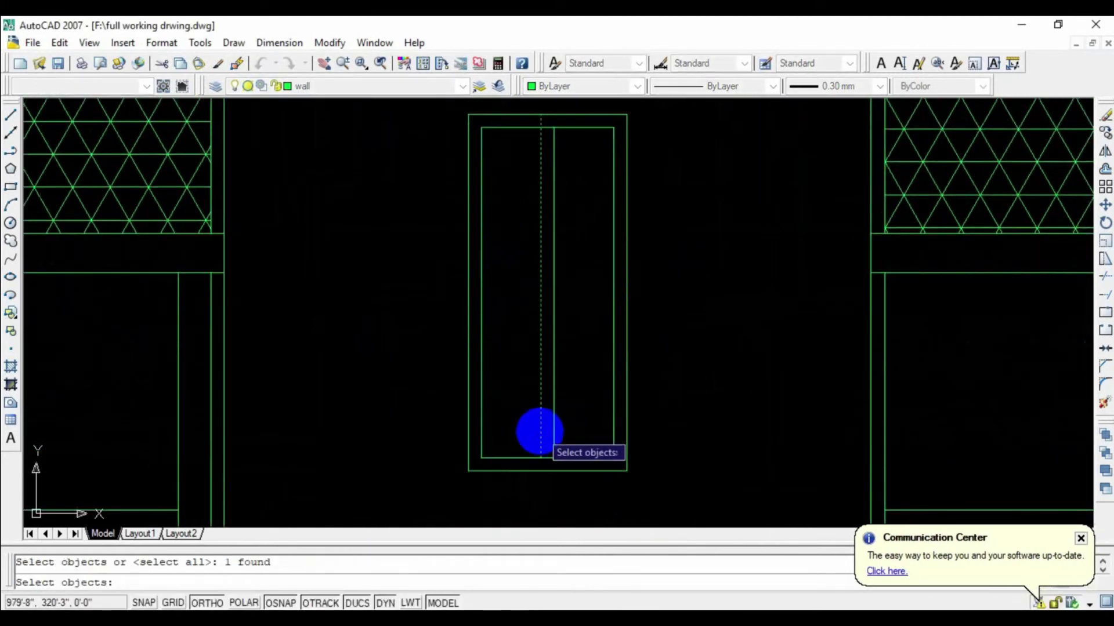
key(Escape)
key(Return)
key(Return)
click(554, 456)
key(Escape)
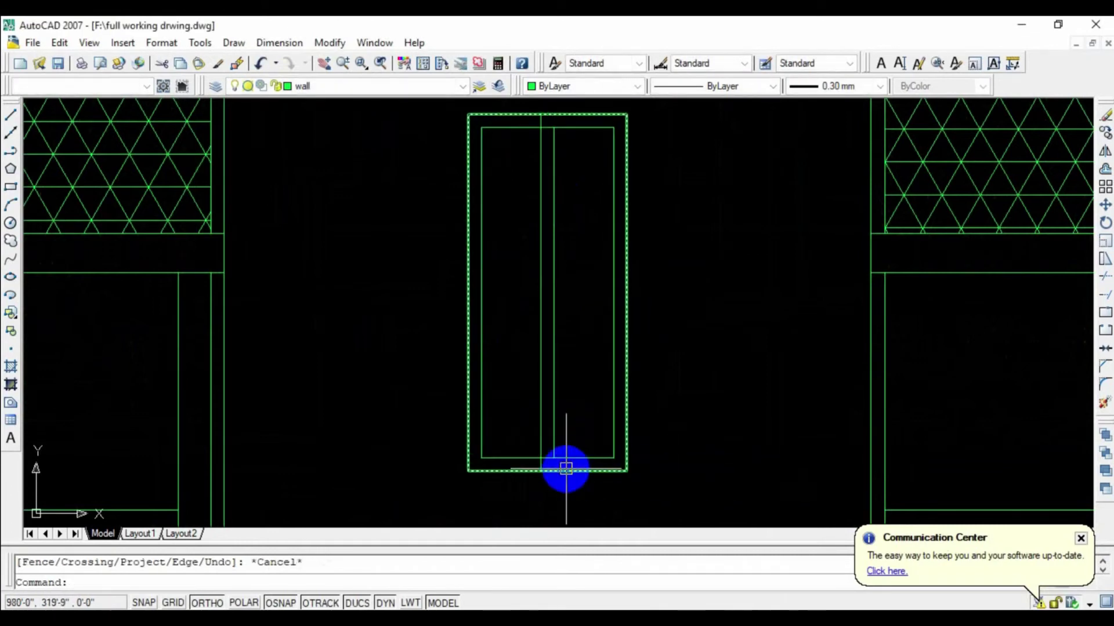
Cancel a trim and box-select the whole double-pane window.
text(tr)
key(Return)
key(Return)
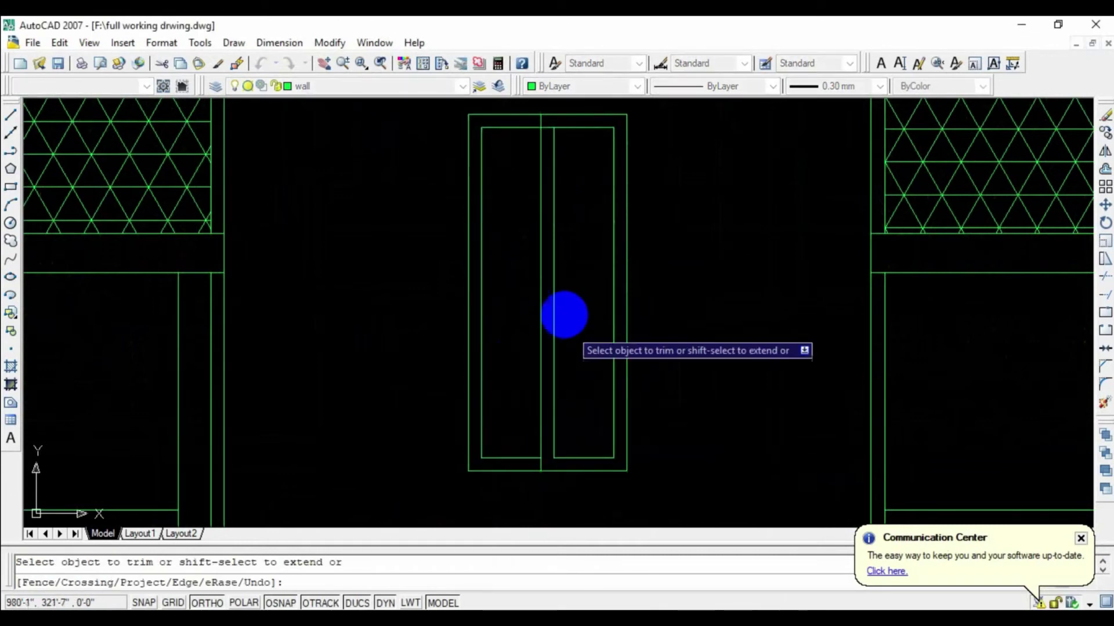
scroll(572, 255, up, 2)
scroll(527, 278, up, 2)
scroll(526, 277, down, 3)
scroll(597, 332, down, 1)
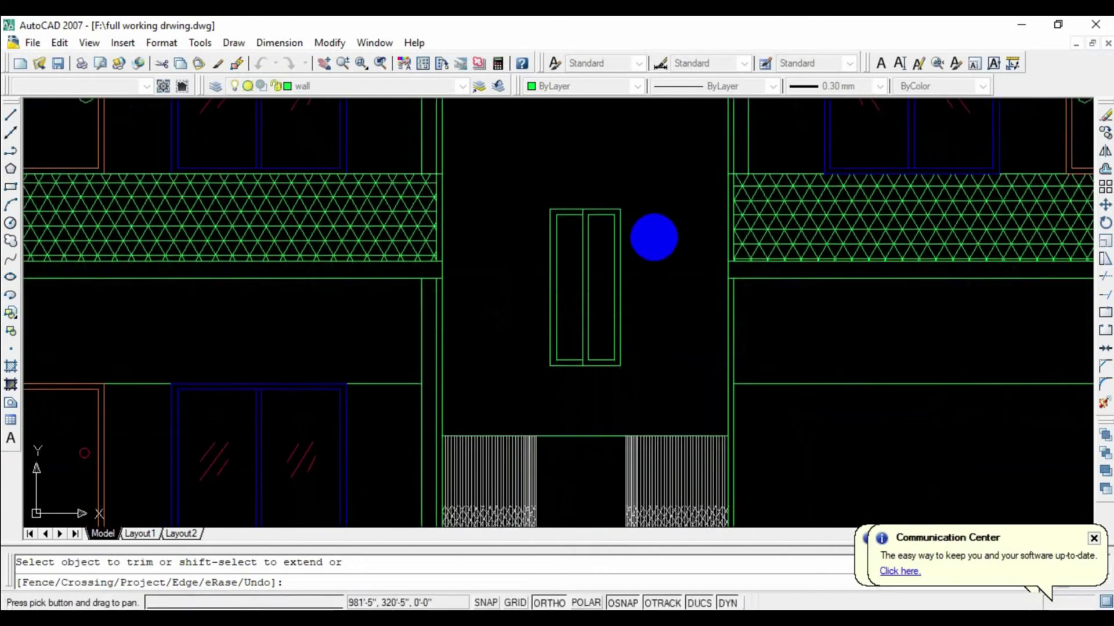
key(Escape)
click(696, 191)
click(527, 384)
middle_drag(646, 290, 578, 403)
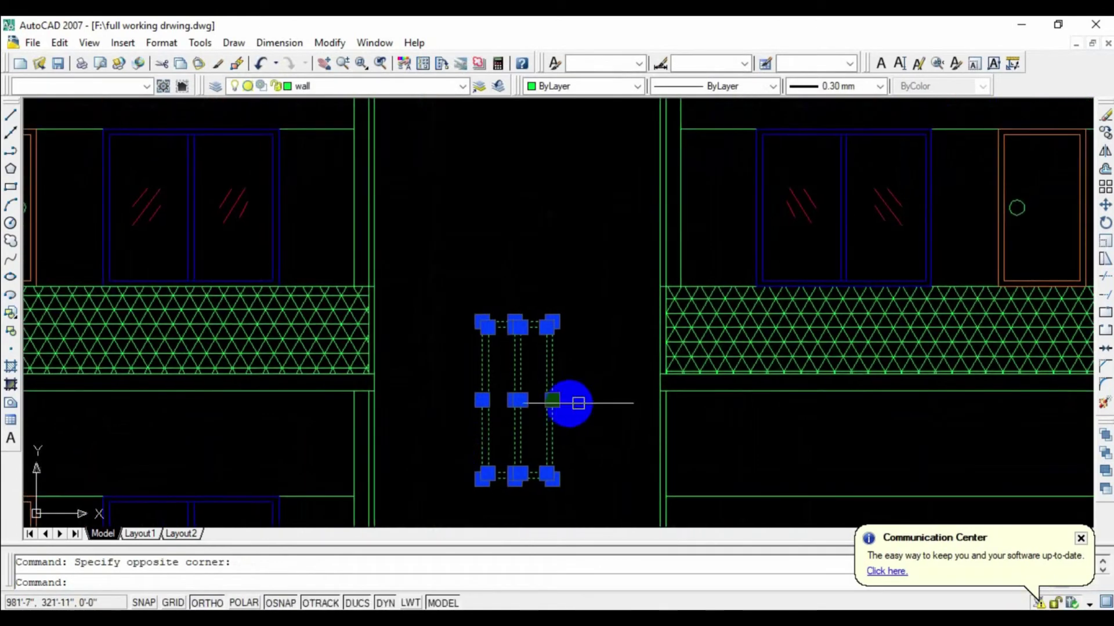
Copy the window from its bottom edge, undoing the first misplaced copy.
text(o)
key(Return)
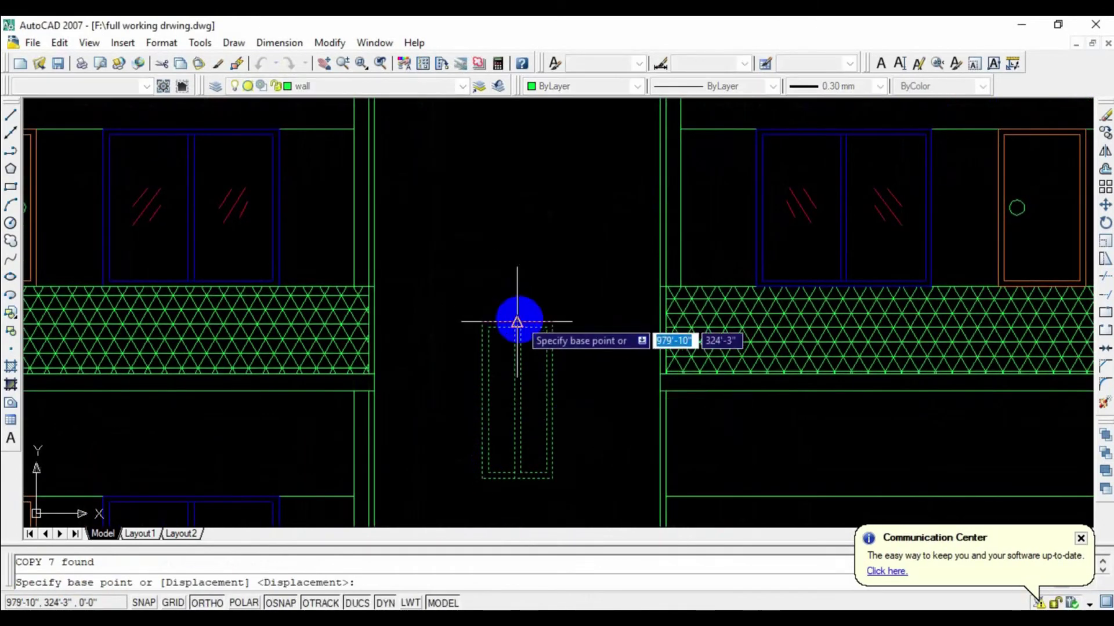
scroll(489, 469, up, 5)
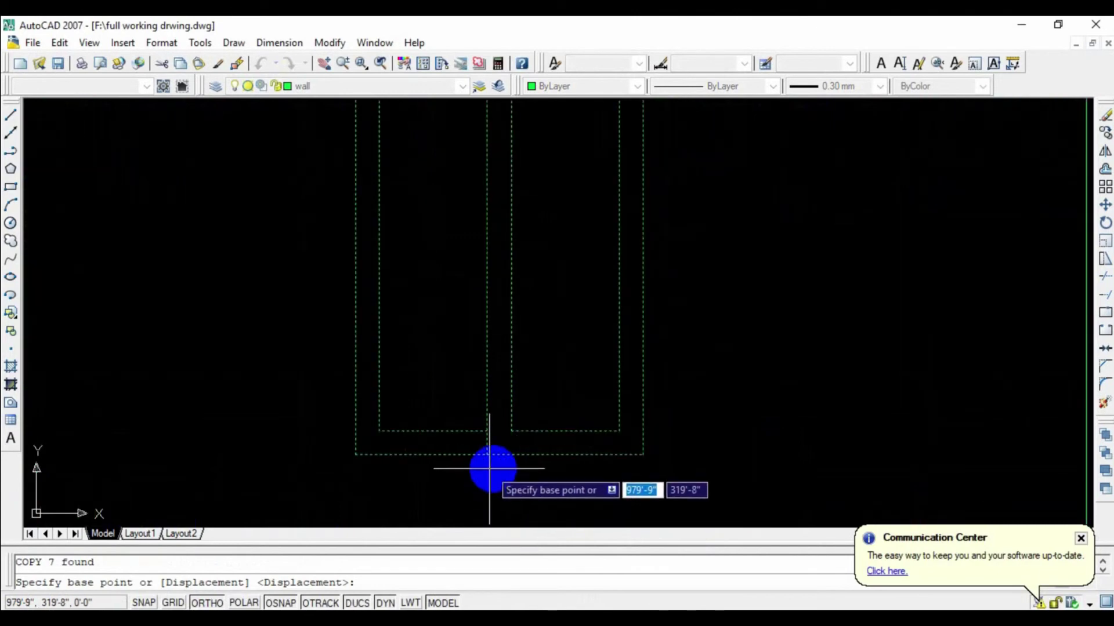
click(497, 455)
scroll(497, 406, down, 5)
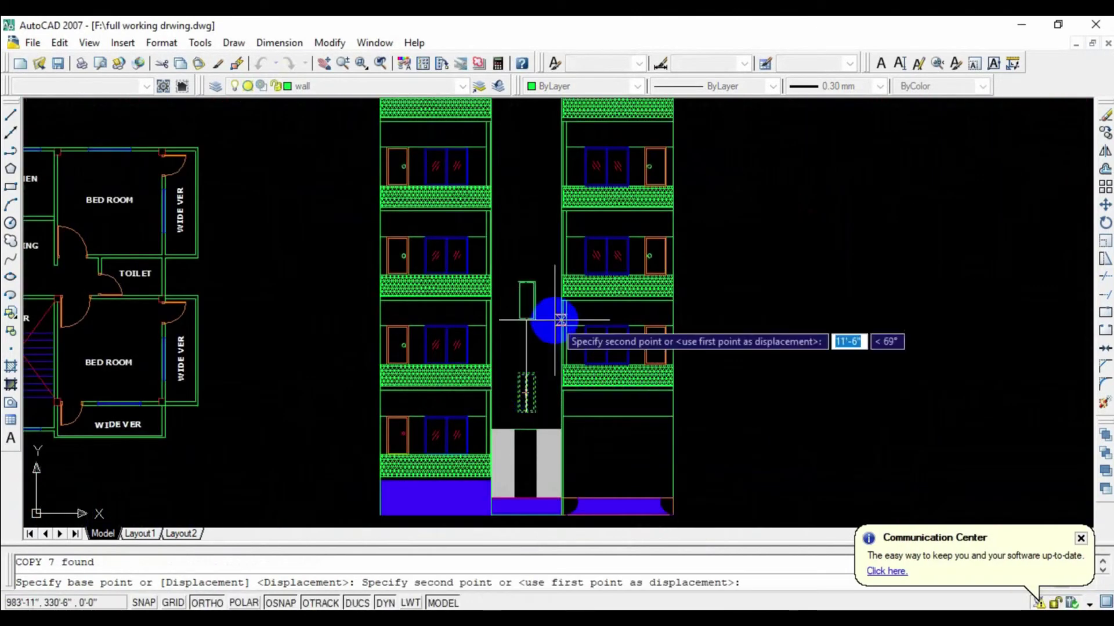
click(532, 345)
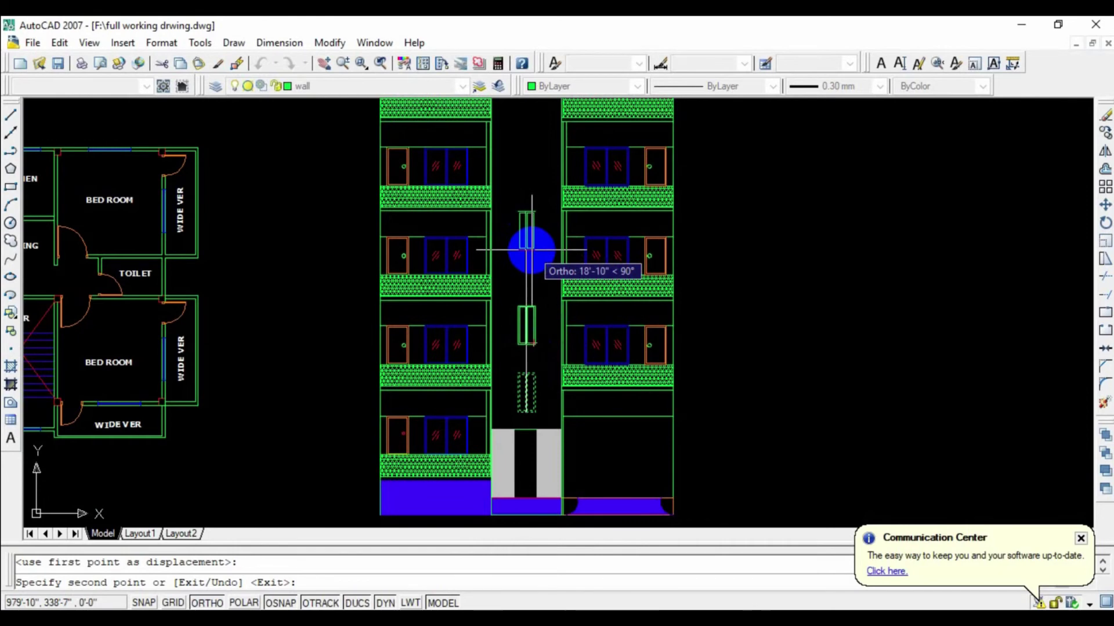
key(u)
key(Return)
scroll(538, 255, up, 4)
key(u)
key(Return)
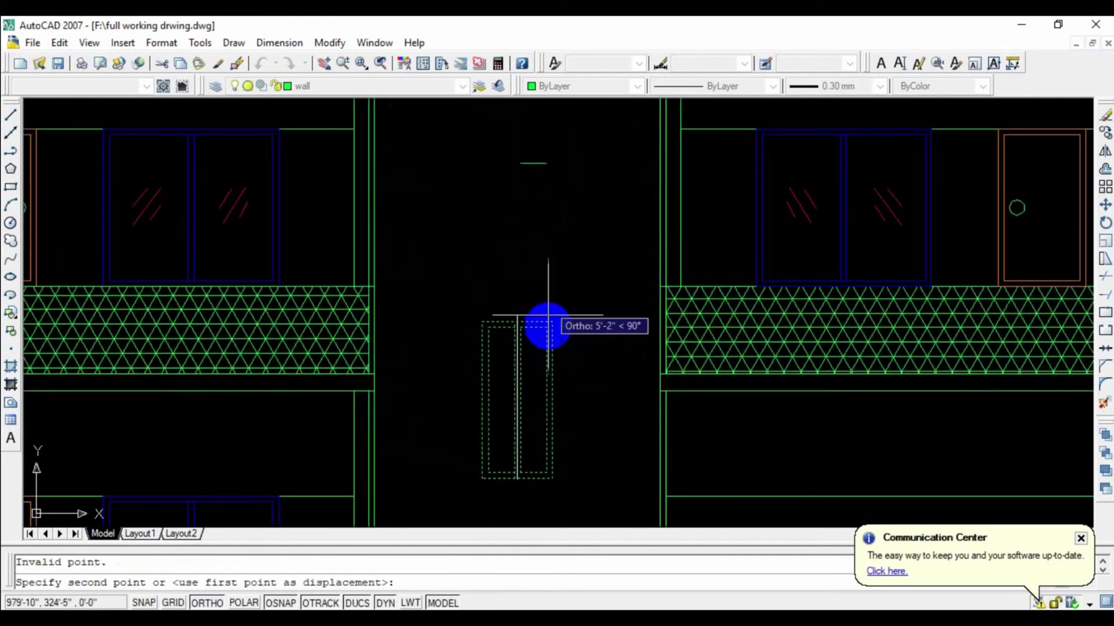
scroll(539, 273, down, 3)
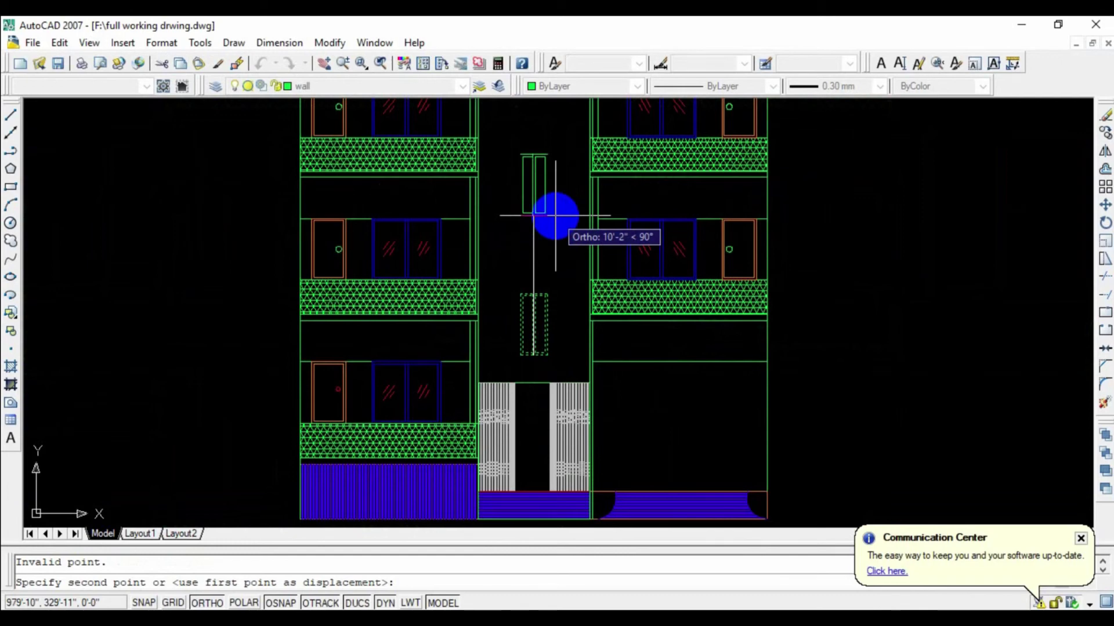
Place window copies on each upper floor up to the top of the stair tower.
click(555, 216)
middle_drag(555, 216, 579, 425)
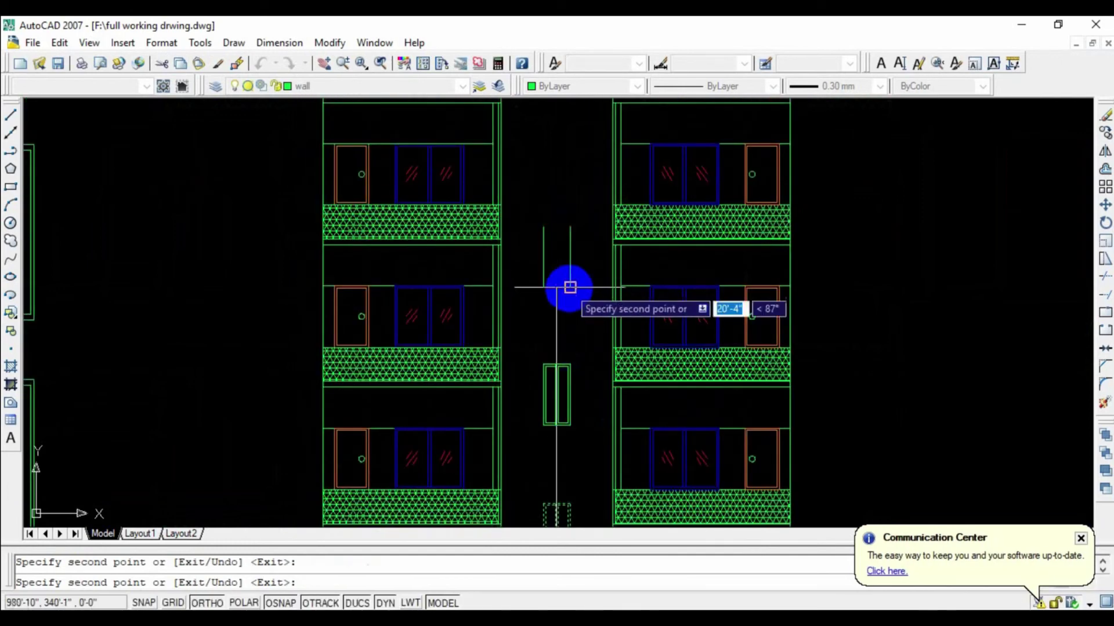
middle_drag(571, 287, 596, 410)
middle_drag(590, 298, 603, 398)
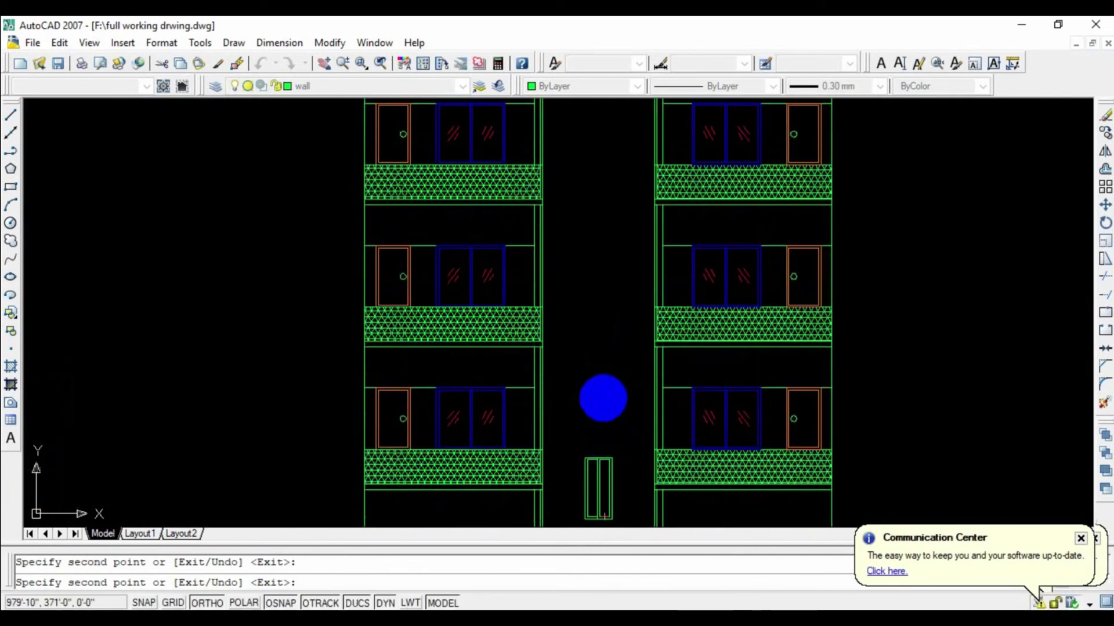
click(603, 382)
middle_drag(605, 244, 626, 299)
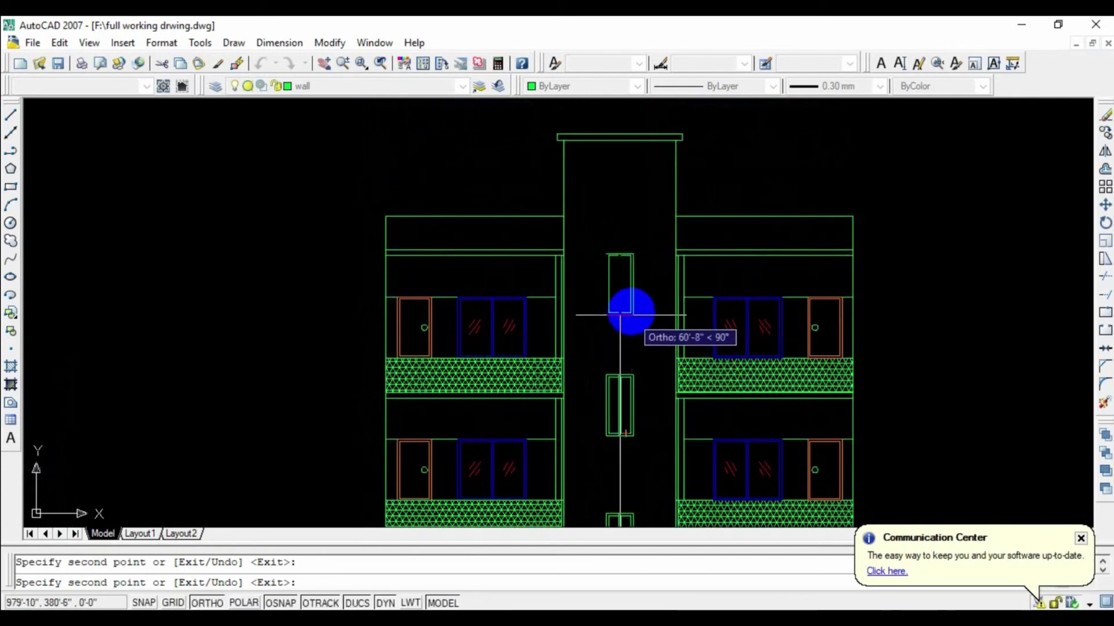
key(Escape)
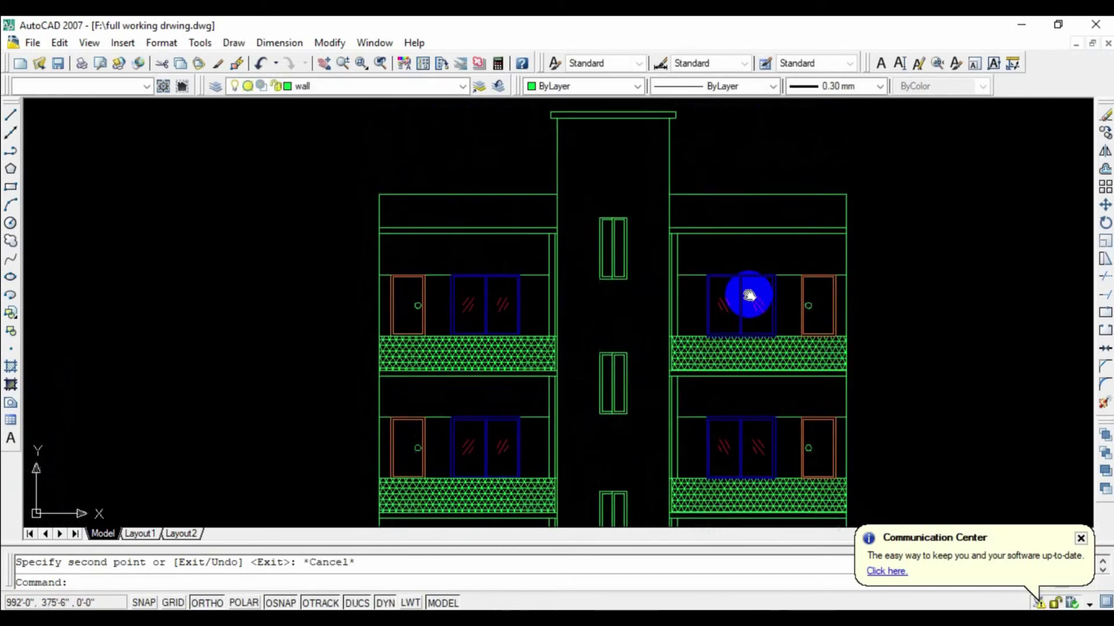
scroll(824, 348, down, 5)
middle_drag(763, 332, 765, 353)
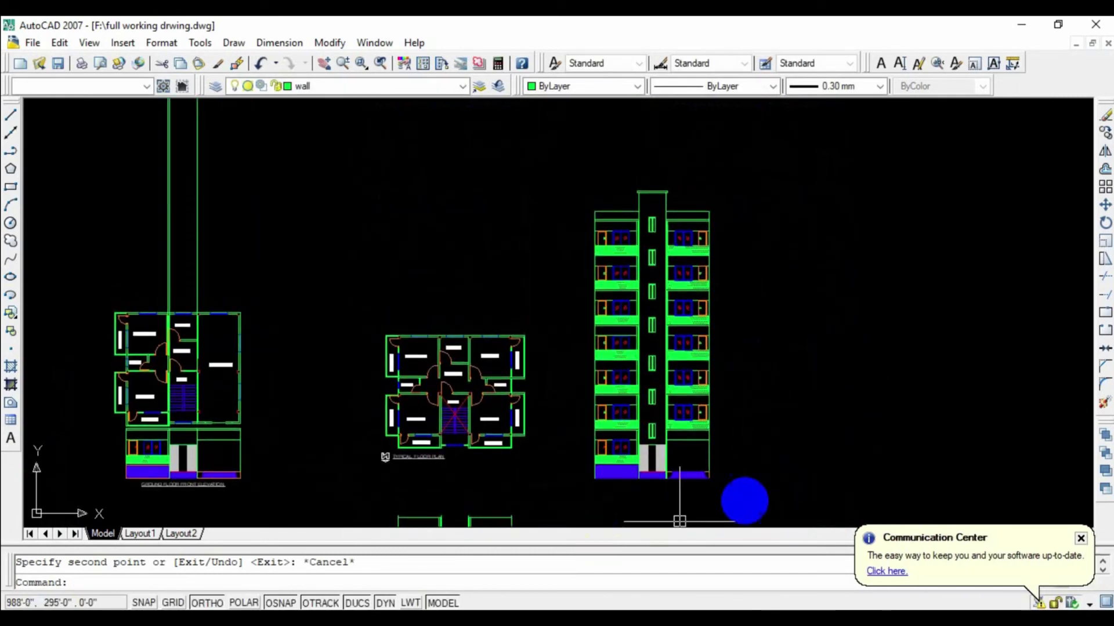
Start a hatch with the NET3 pattern at scale 40 chosen from the pattern palette.
text(H)
key(Return)
click(846, 217)
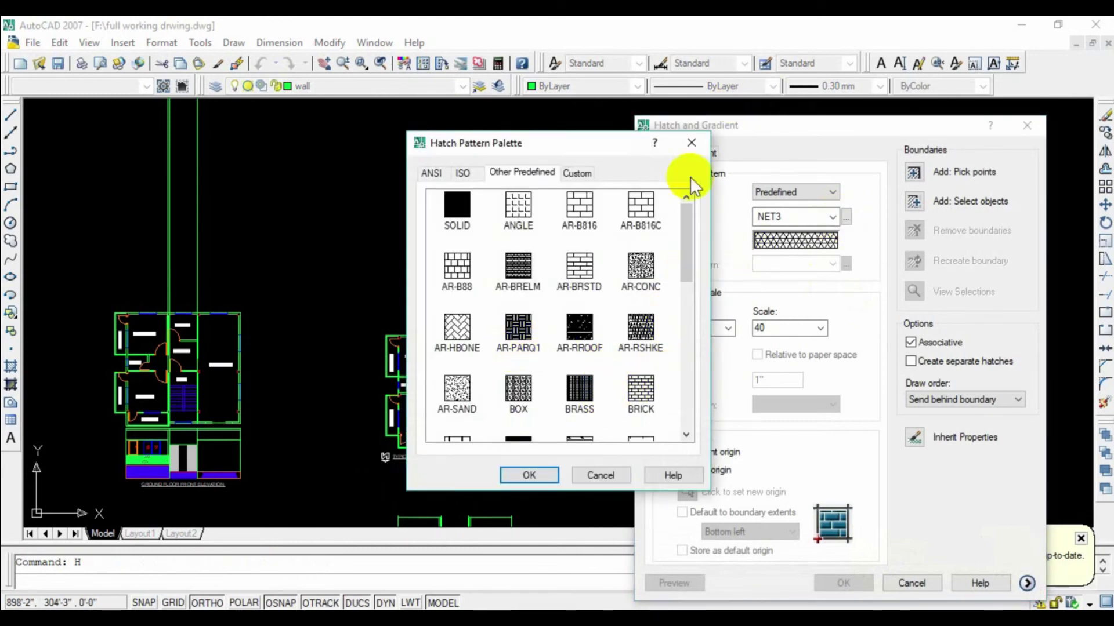
click(691, 144)
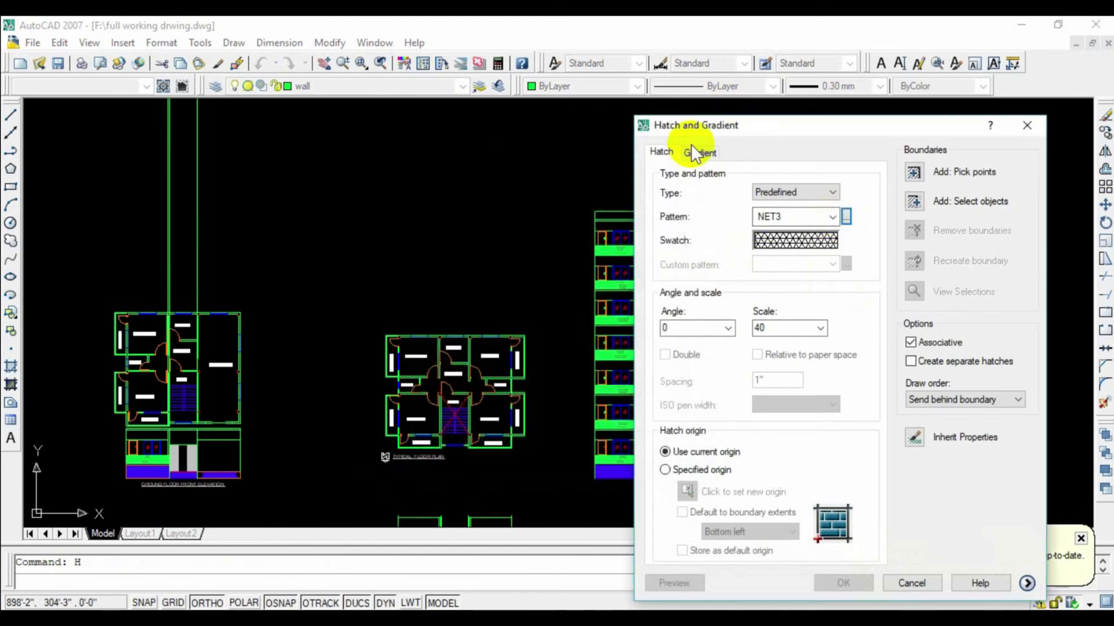